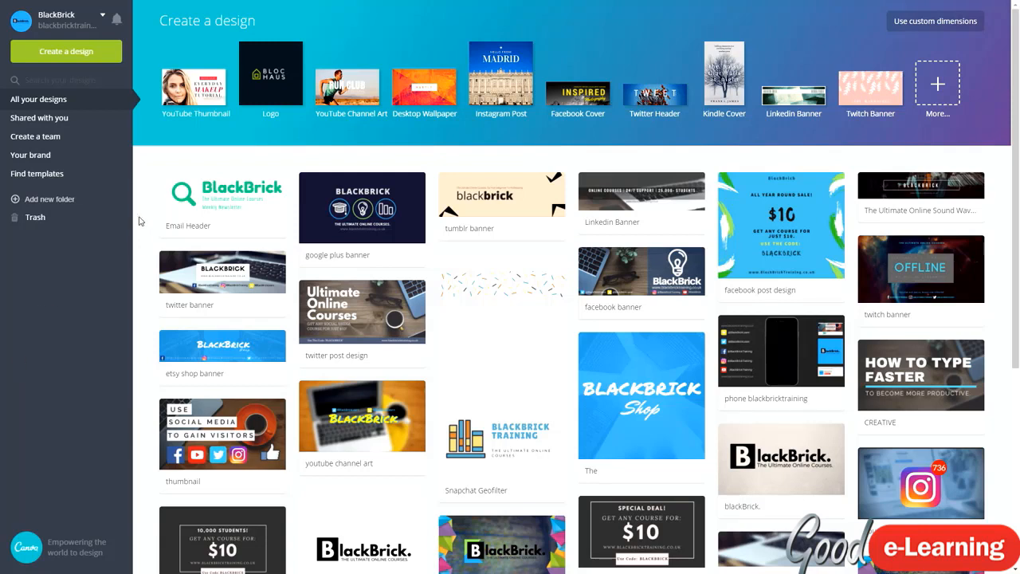
Create a new design of the Logo type from the marketing materials category
{"action": "left_click_drag", "start_coordinate": [177, 23], "coordinate": [243, 19]}
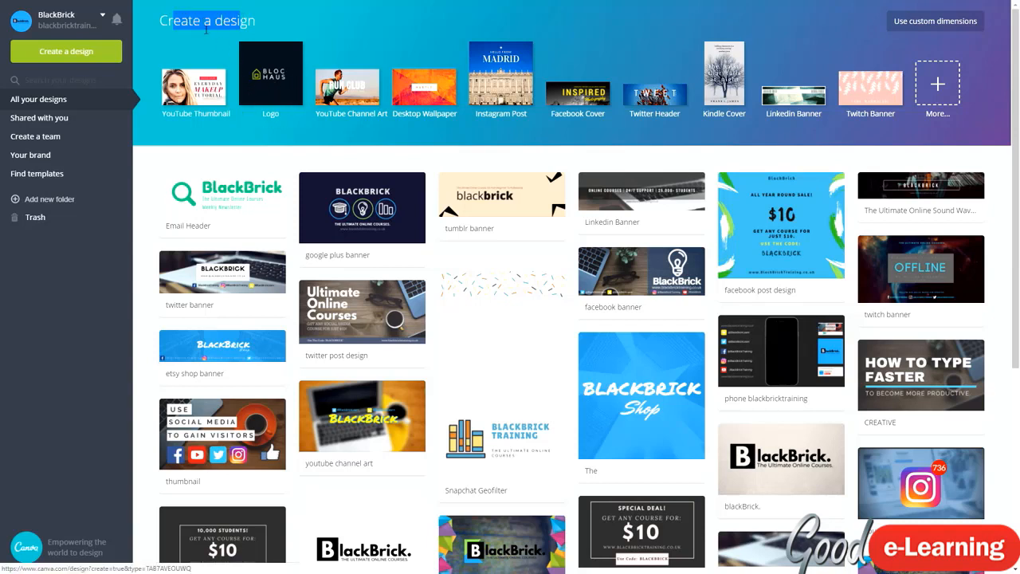
{"action": "left_click", "coordinate": [207, 26]}
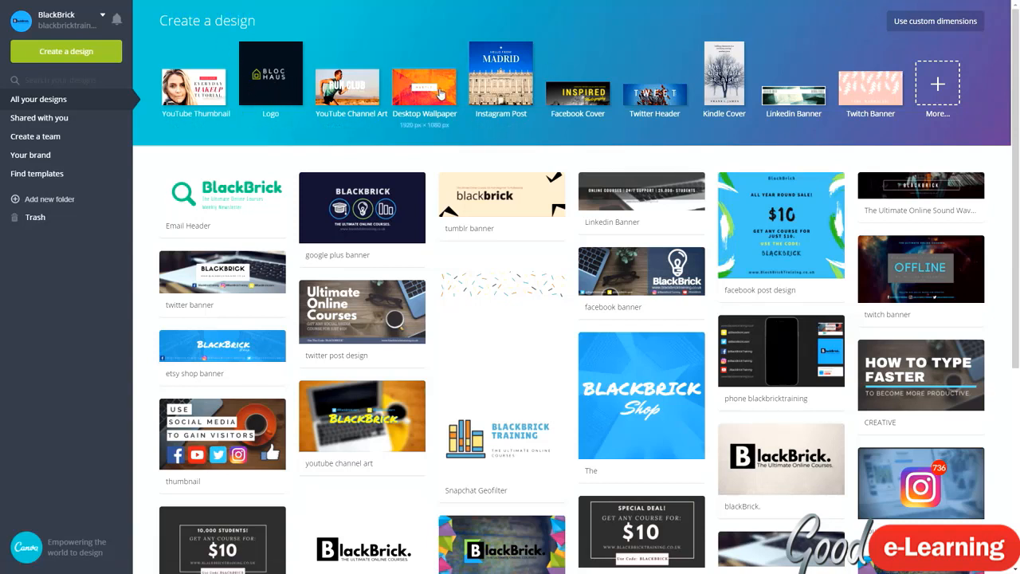
{"action": "left_click", "coordinate": [938, 66]}
{"action": "scroll", "coordinate": [290, 239], "scroll_direction": "down", "scroll_amount": 6}
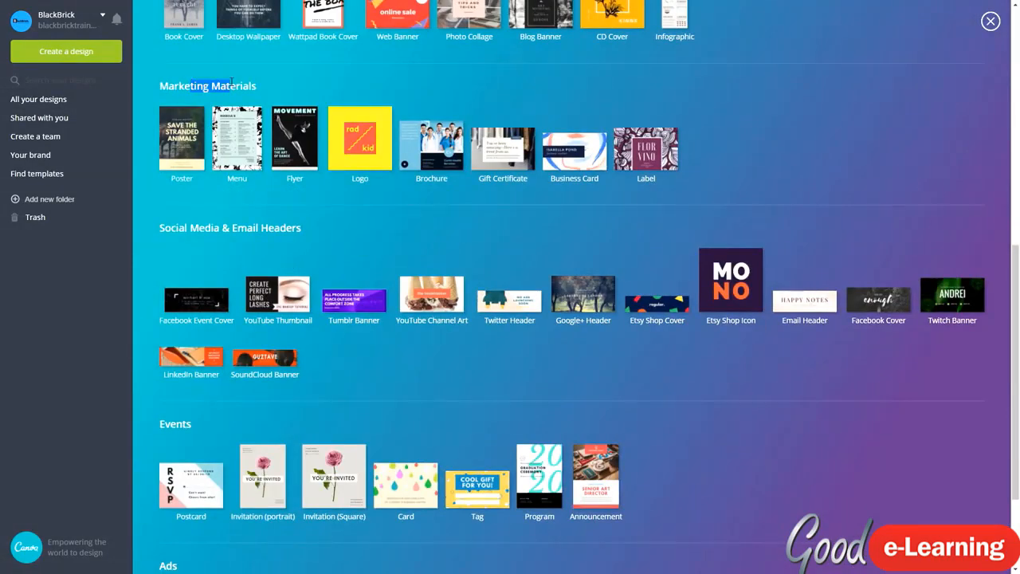
{"action": "left_click", "coordinate": [352, 150]}
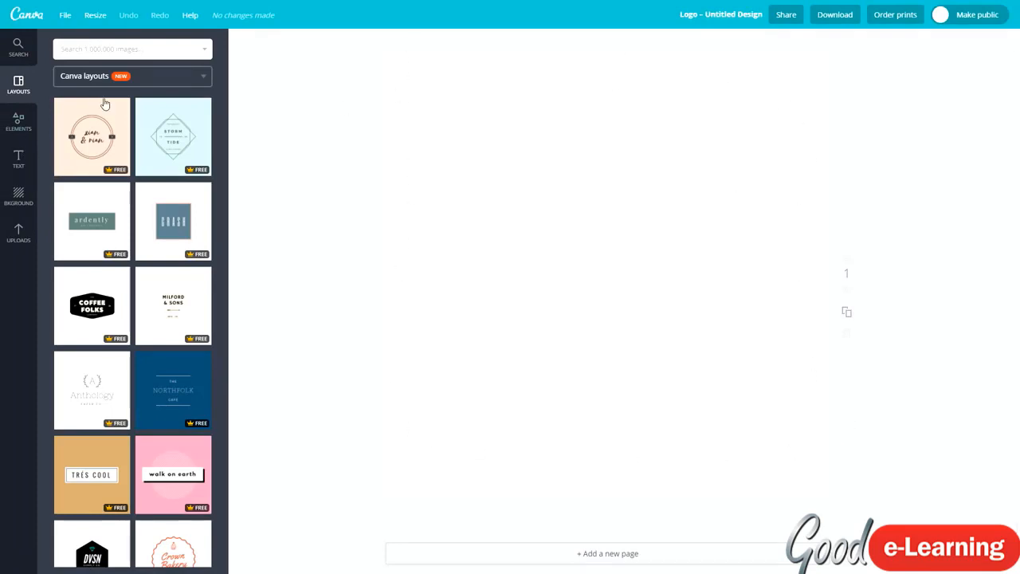
Set the title of the untitled logo design to "Logo Design"
{"action": "scroll", "coordinate": [140, 243], "scroll_direction": "down", "scroll_amount": 3}
{"action": "scroll", "coordinate": [146, 264], "scroll_direction": "down", "scroll_amount": 3}
{"action": "scroll", "coordinate": [146, 264], "scroll_direction": "up", "scroll_amount": 6}
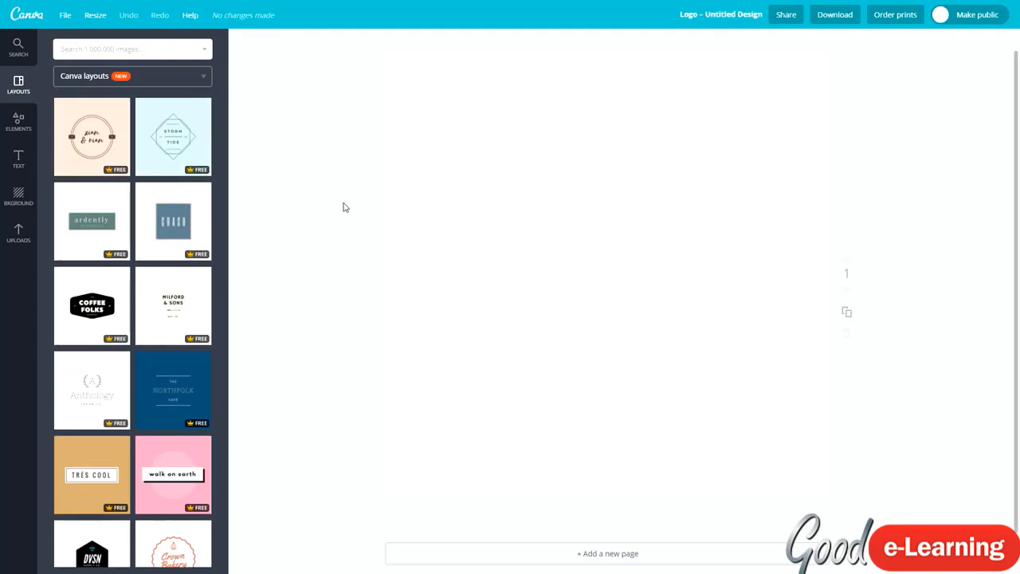
{"action": "left_click", "coordinate": [702, 16]}
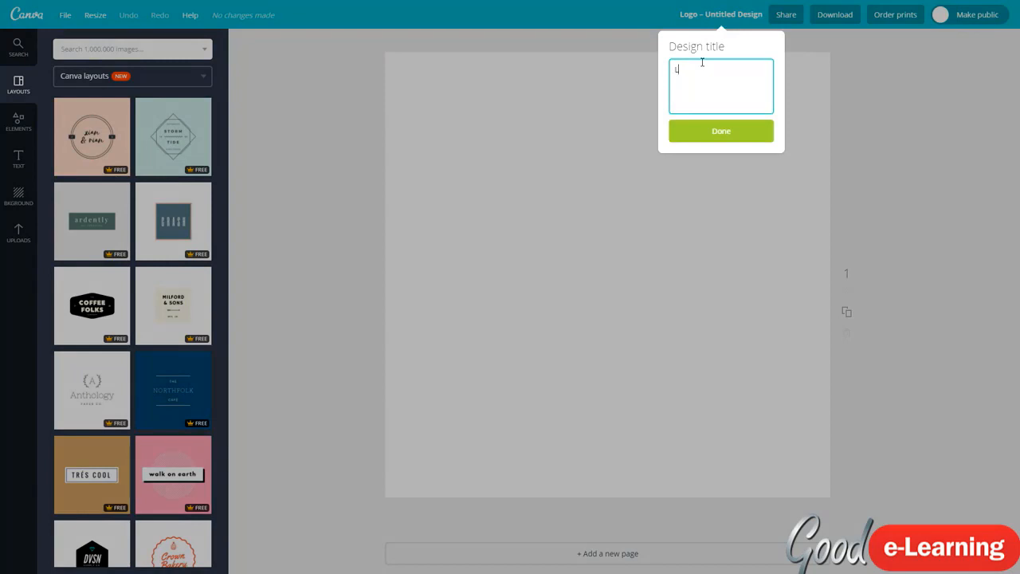
{"action": "type", "text": "Logo Design"}
{"action": "key", "text": "Return"}
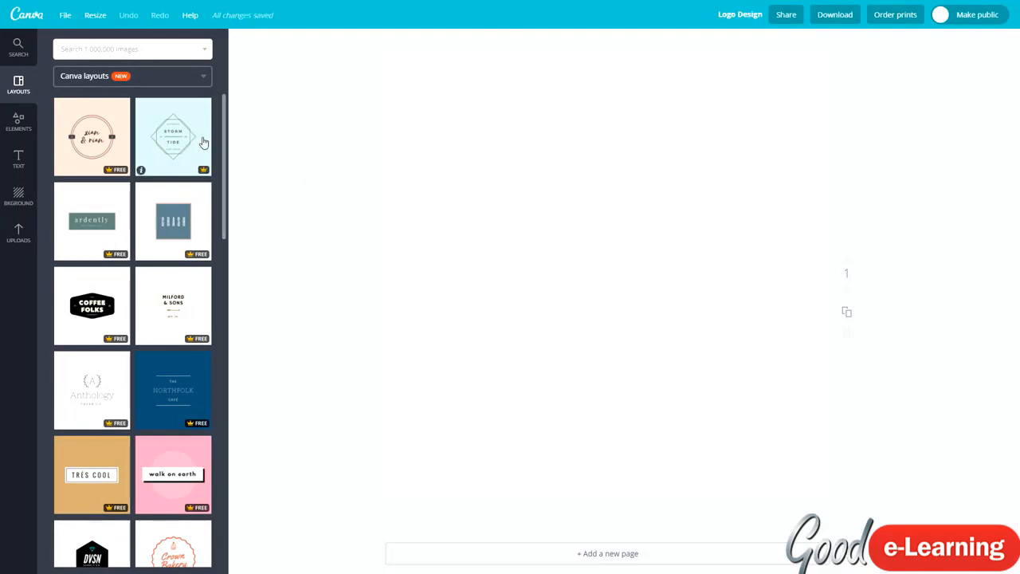
Browse the Canva logo layouts to compare the styles available for different kinds of business
{"action": "scroll", "coordinate": [161, 306], "scroll_direction": "down", "scroll_amount": 20}
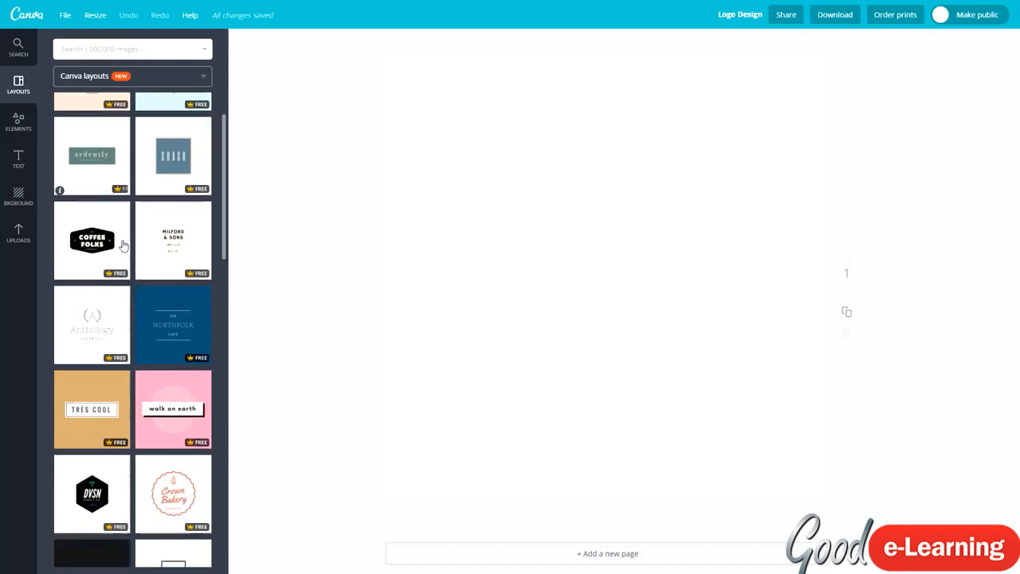
{"action": "scroll", "coordinate": [117, 286], "scroll_direction": "down", "scroll_amount": 8}
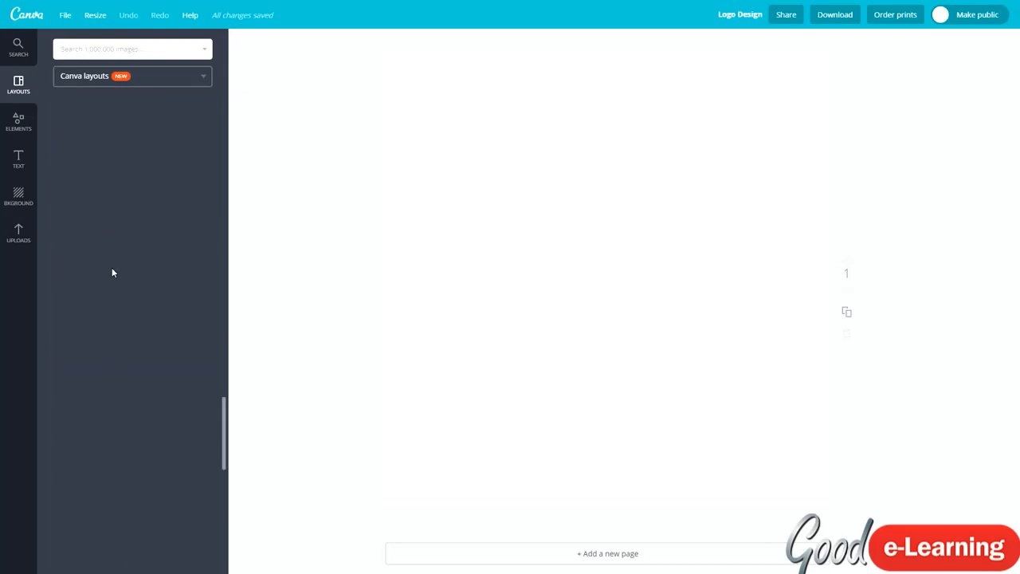
{"action": "scroll", "coordinate": [119, 275], "scroll_direction": "up", "scroll_amount": 12}
{"action": "scroll", "coordinate": [116, 275], "scroll_direction": "up", "scroll_amount": 1}
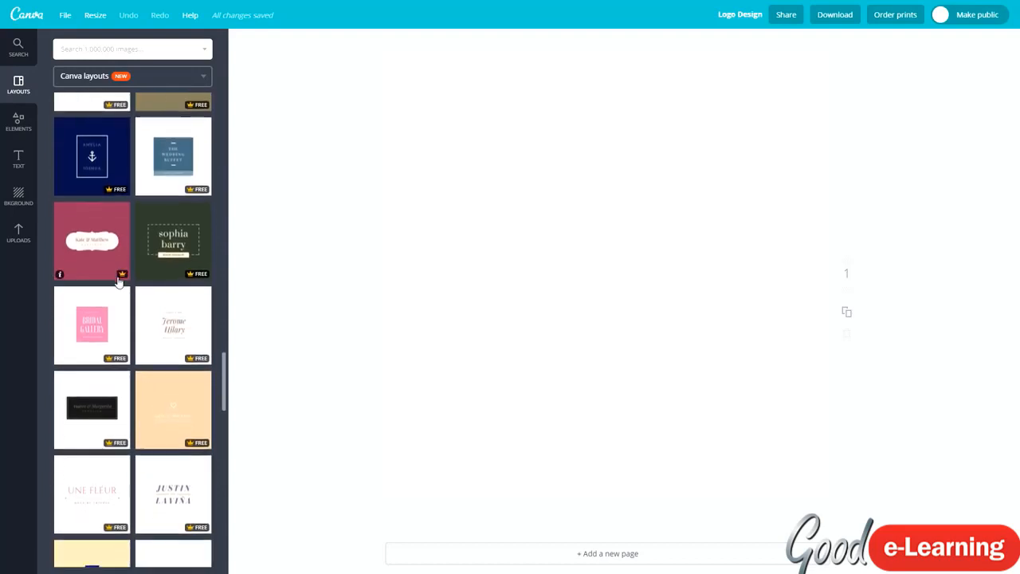
{"action": "scroll", "coordinate": [118, 279], "scroll_direction": "down", "scroll_amount": 10}
{"action": "scroll", "coordinate": [121, 290], "scroll_direction": "up", "scroll_amount": 10}
{"action": "scroll", "coordinate": [121, 290], "scroll_direction": "up", "scroll_amount": 10}
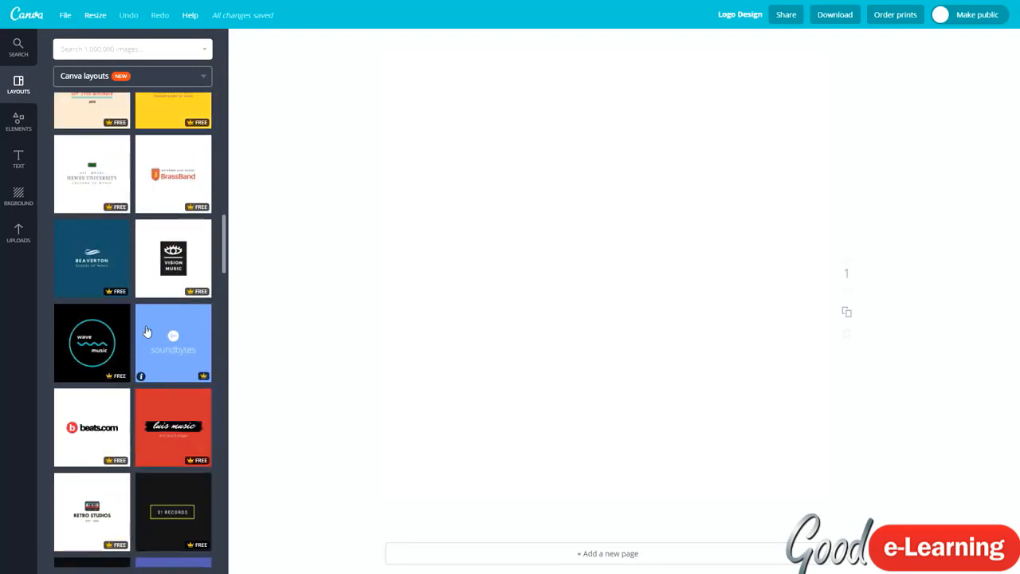
{"action": "scroll", "coordinate": [148, 351], "scroll_direction": "up", "scroll_amount": 5}
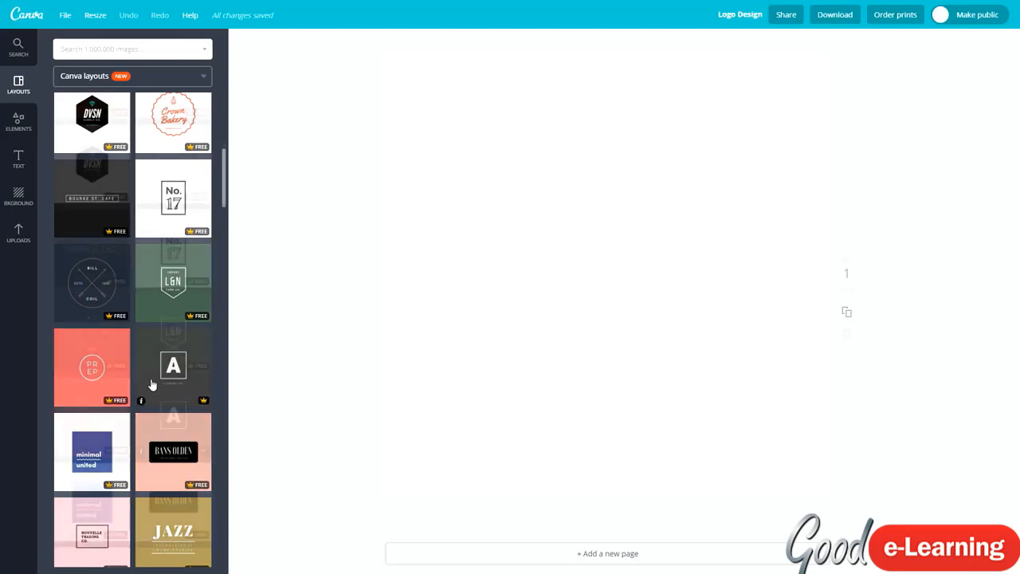
{"action": "scroll", "coordinate": [150, 351], "scroll_direction": "up", "scroll_amount": 5}
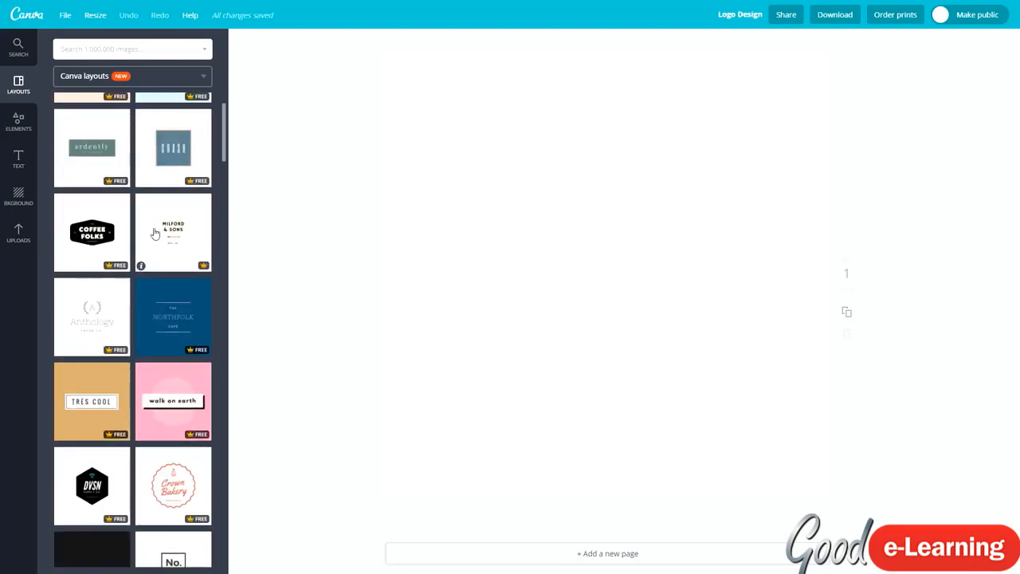
{"action": "scroll", "coordinate": [154, 255], "scroll_direction": "down", "scroll_amount": 3}
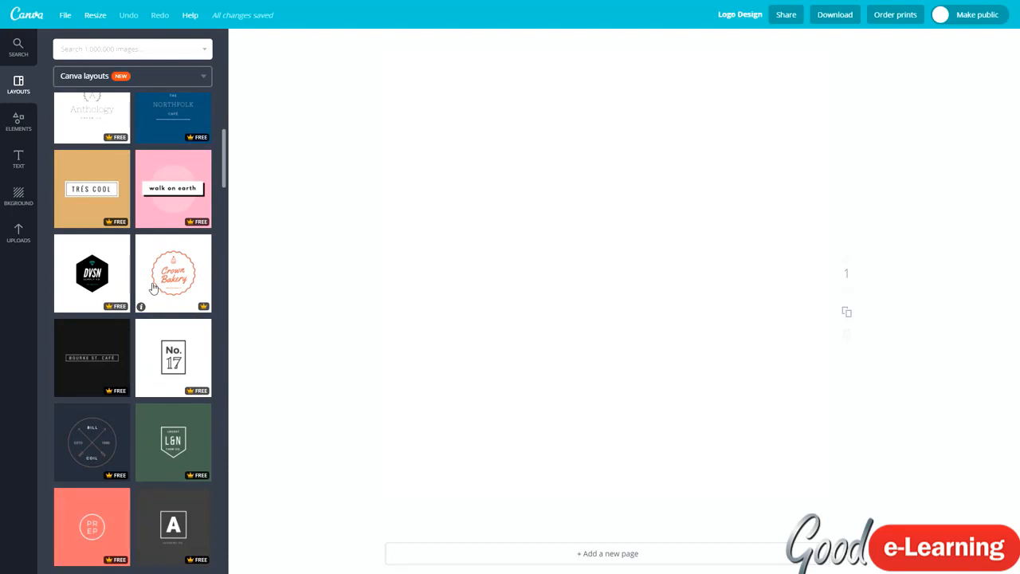
{"action": "scroll", "coordinate": [154, 287], "scroll_direction": "down", "scroll_amount": 2}
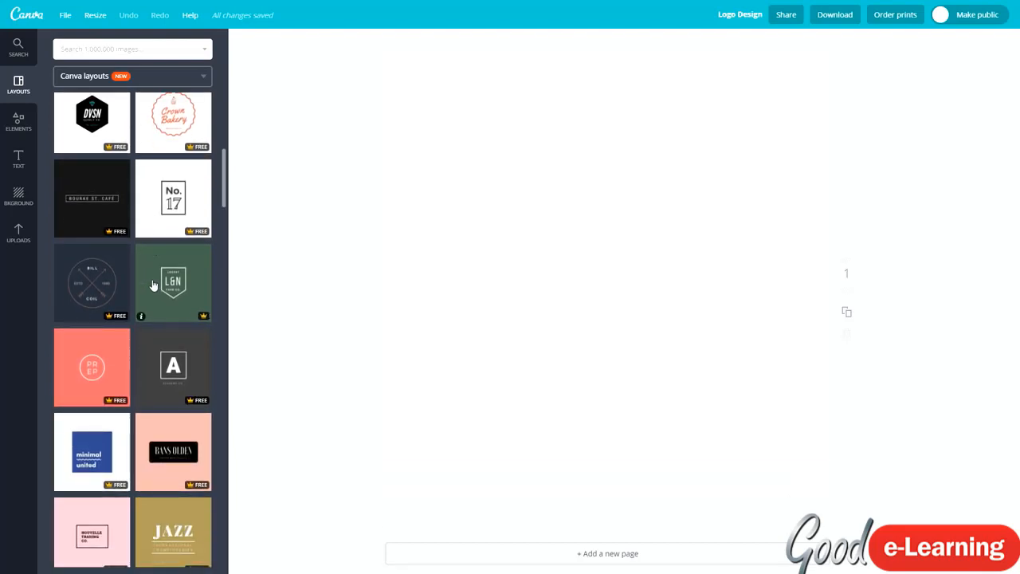
{"action": "scroll", "coordinate": [154, 284], "scroll_direction": "down", "scroll_amount": 10}
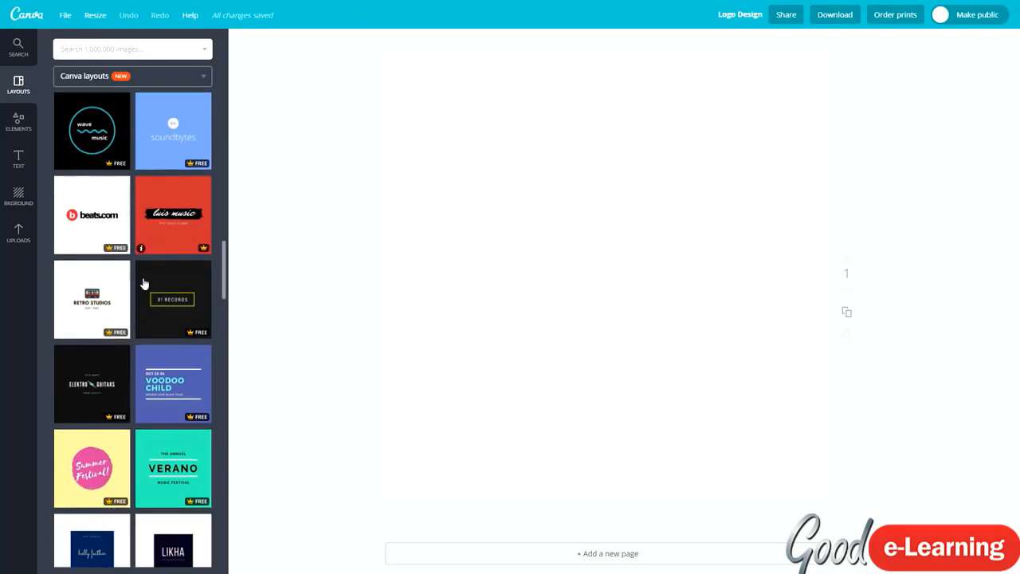
{"action": "scroll", "coordinate": [137, 277], "scroll_direction": "down", "scroll_amount": 1}
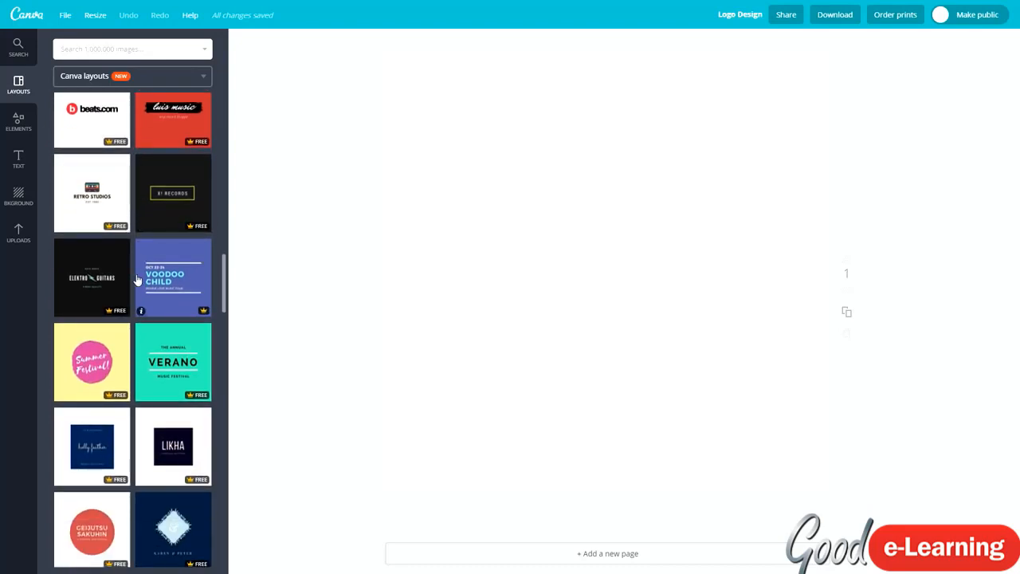
{"action": "scroll", "coordinate": [120, 272], "scroll_direction": "down", "scroll_amount": 1}
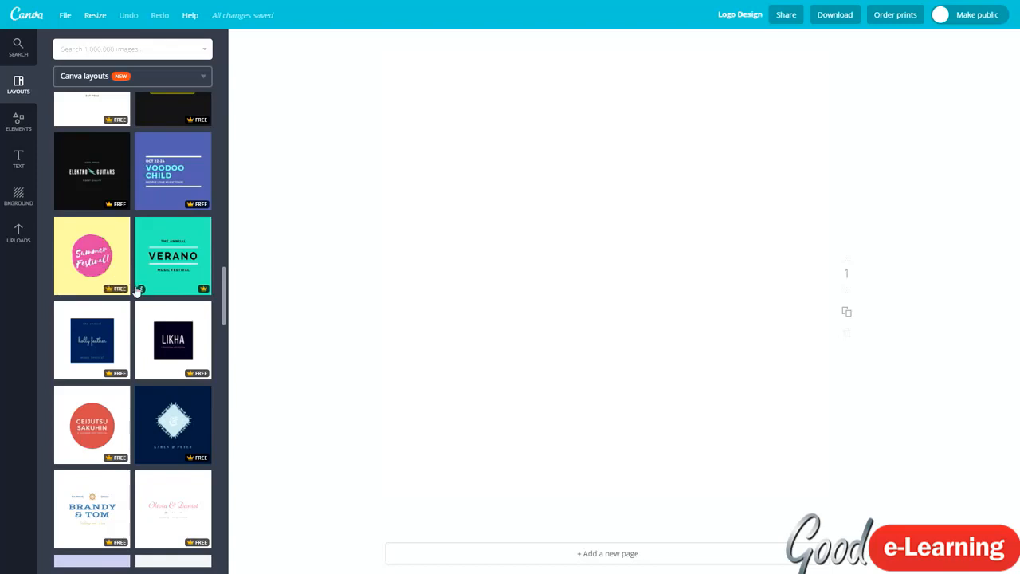
{"action": "scroll", "coordinate": [137, 291], "scroll_direction": "down", "scroll_amount": 5}
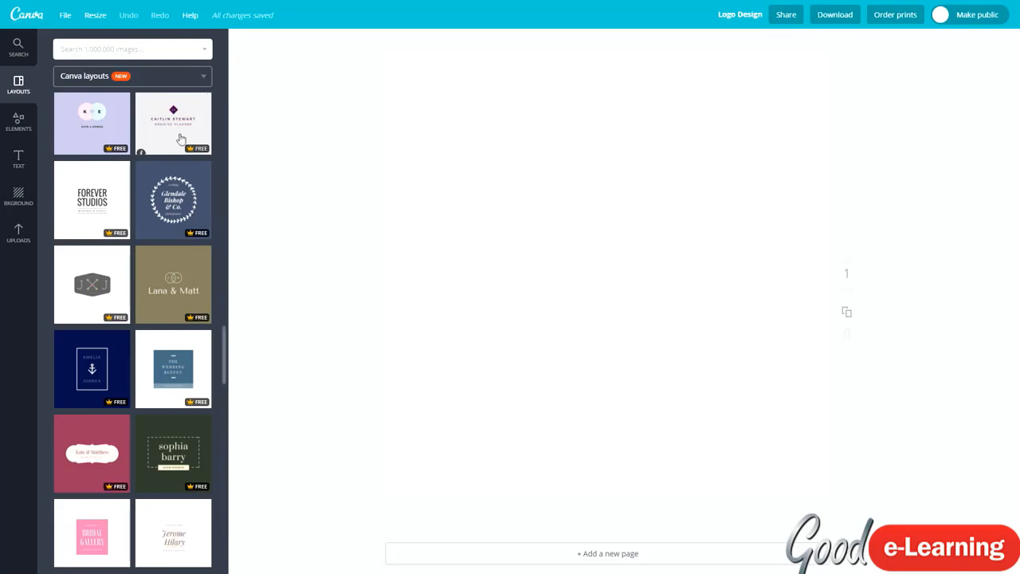
{"action": "scroll", "coordinate": [181, 140], "scroll_direction": "down", "scroll_amount": 9}
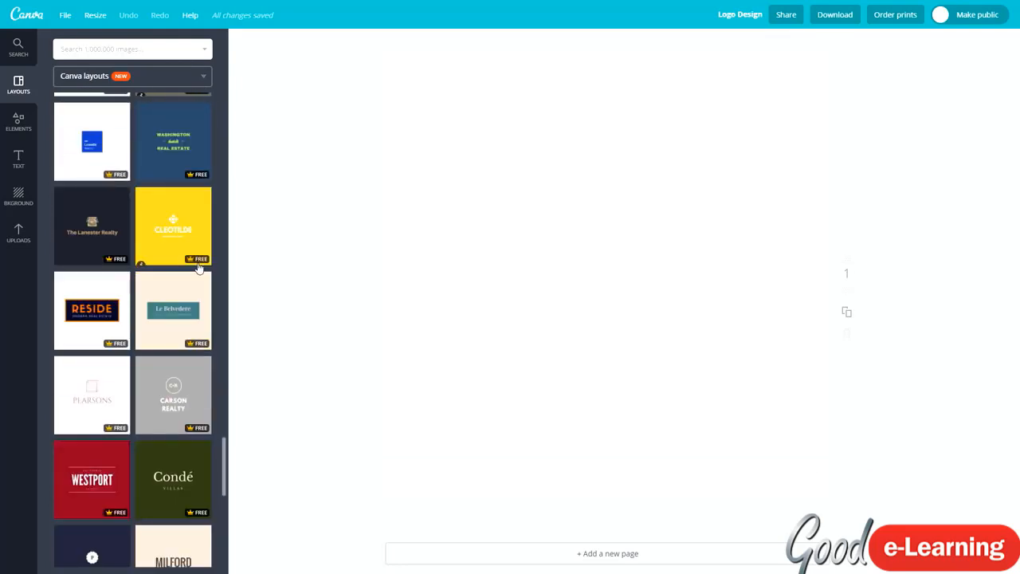
{"action": "scroll", "coordinate": [199, 269], "scroll_direction": "up", "scroll_amount": 3}
{"action": "scroll", "coordinate": [119, 387], "scroll_direction": "down", "scroll_amount": 1}
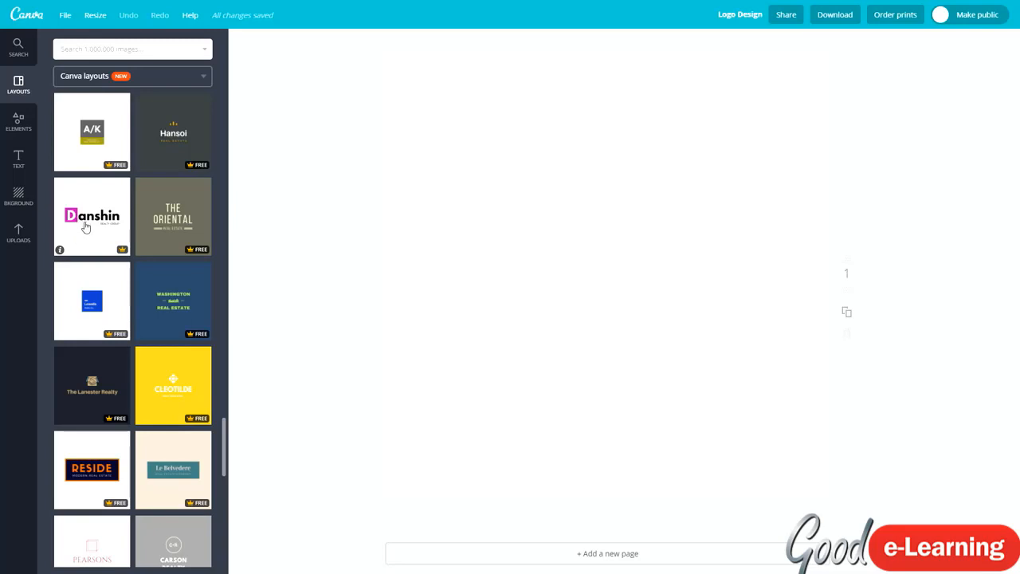
Apply the dark grey "moslei de konstruktion co." layout with the green rectangle to the blank page
{"action": "scroll", "coordinate": [88, 223], "scroll_direction": "down", "scroll_amount": 2}
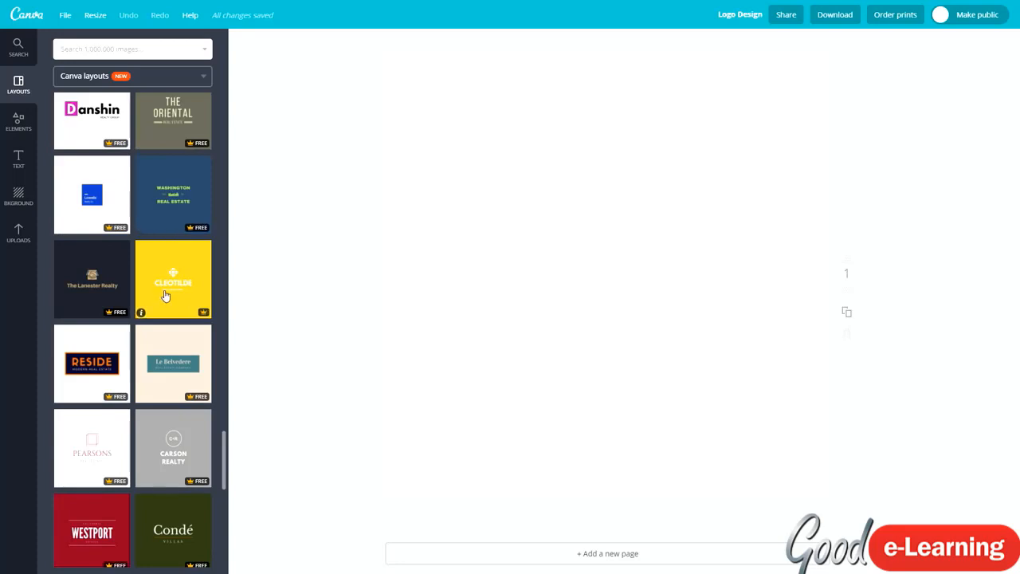
{"action": "scroll", "coordinate": [159, 188], "scroll_direction": "down", "scroll_amount": 1}
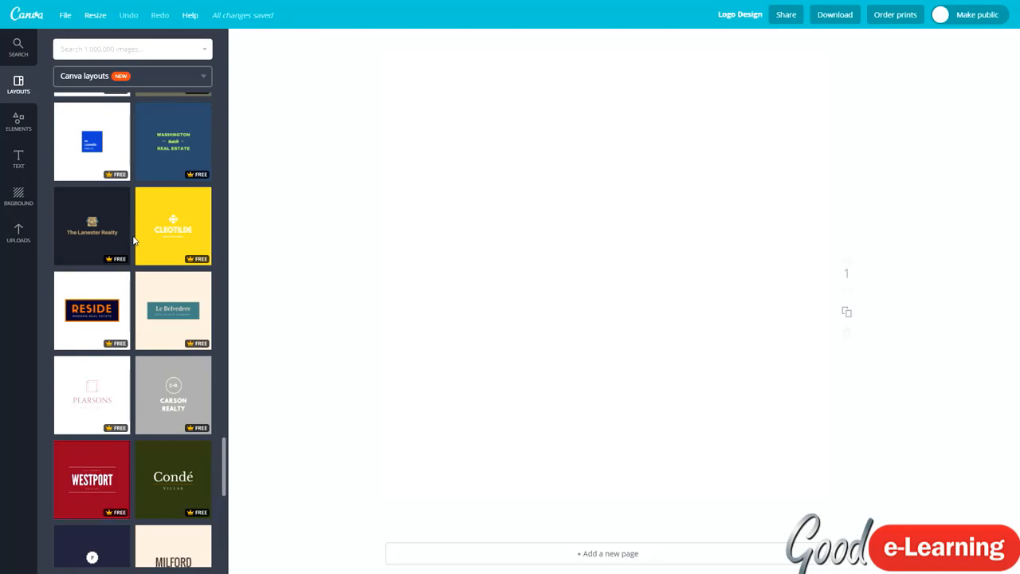
{"action": "scroll", "coordinate": [133, 241], "scroll_direction": "down", "scroll_amount": 3}
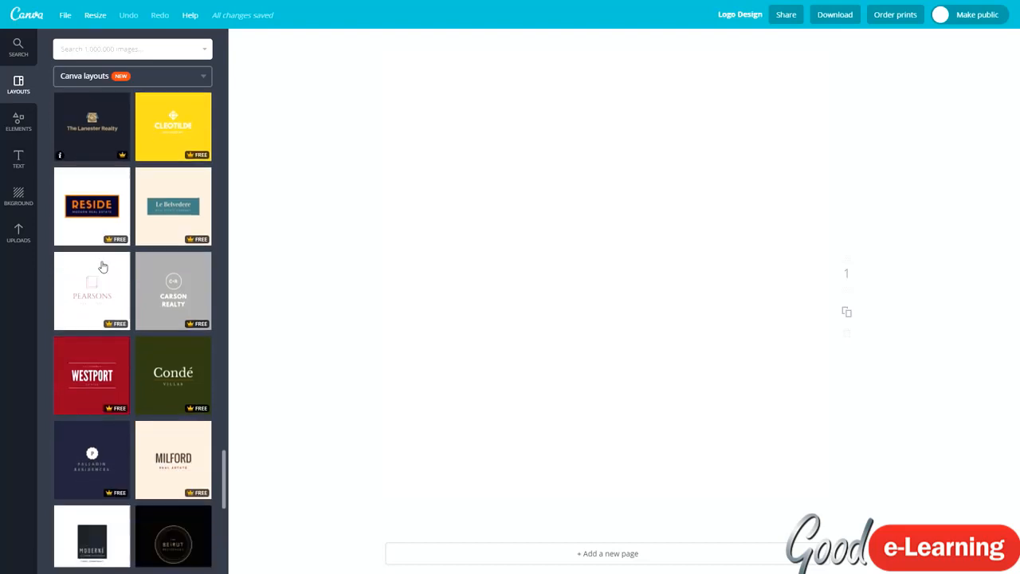
{"action": "scroll", "coordinate": [122, 381], "scroll_direction": "down", "scroll_amount": 10}
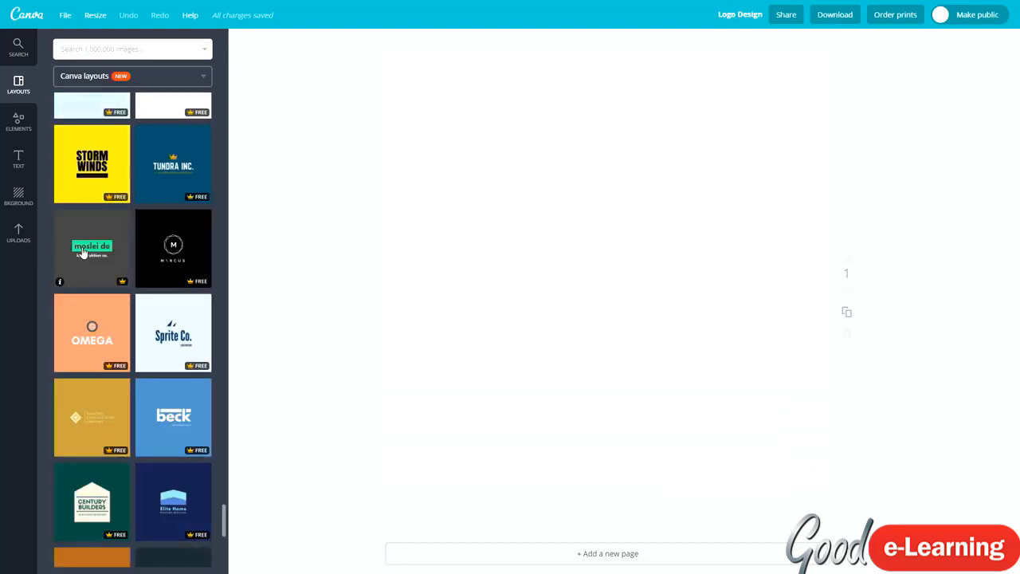
{"action": "left_click", "coordinate": [83, 252]}
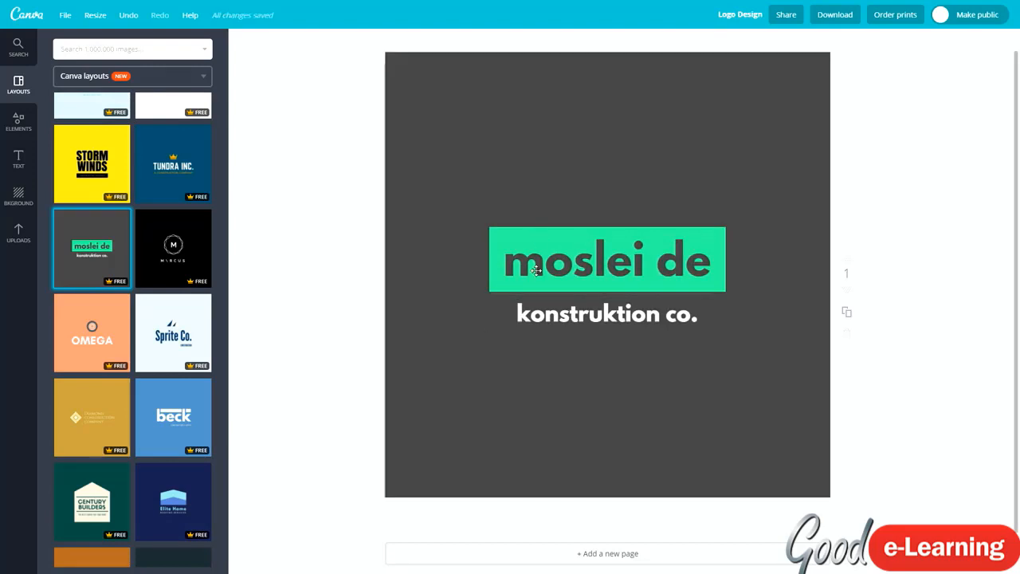
Replace the "moslei de" heading with "BlackBrick" and widen its text box so the word fits on one line
{"action": "double_click", "coordinate": [558, 319]}
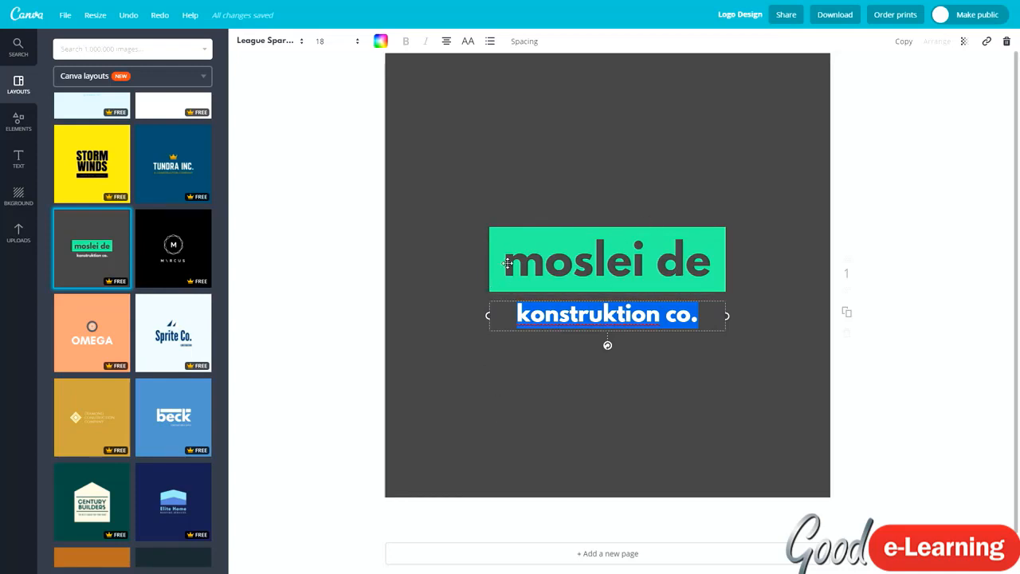
{"action": "triple_click", "coordinate": [550, 271]}
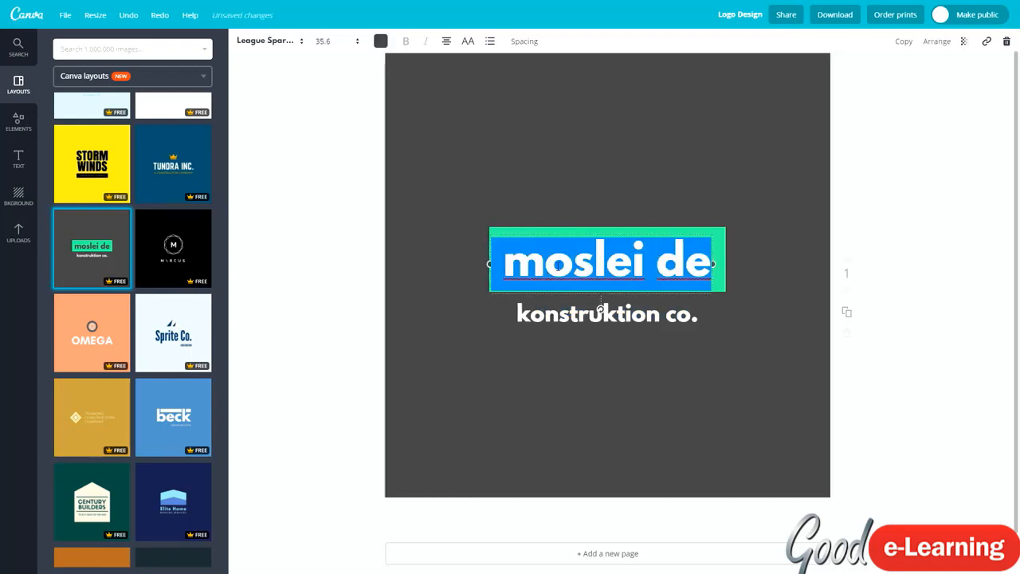
{"action": "type", "text": "B"}
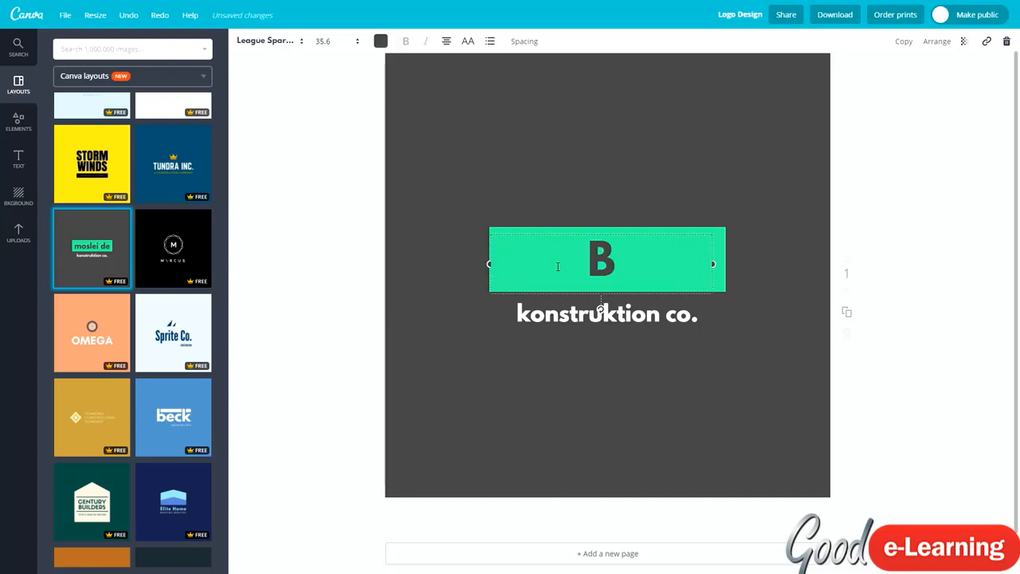
{"action": "type", "text": "lackBric"}
{"action": "left_click", "coordinate": [596, 314]}
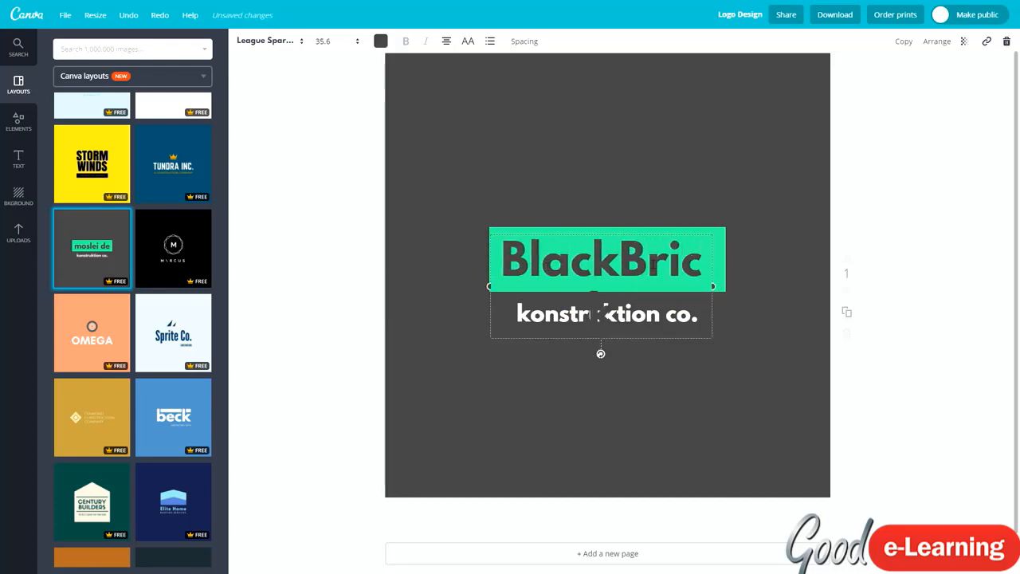
{"action": "left_click_drag", "start_coordinate": [714, 288], "coordinate": [726, 285]}
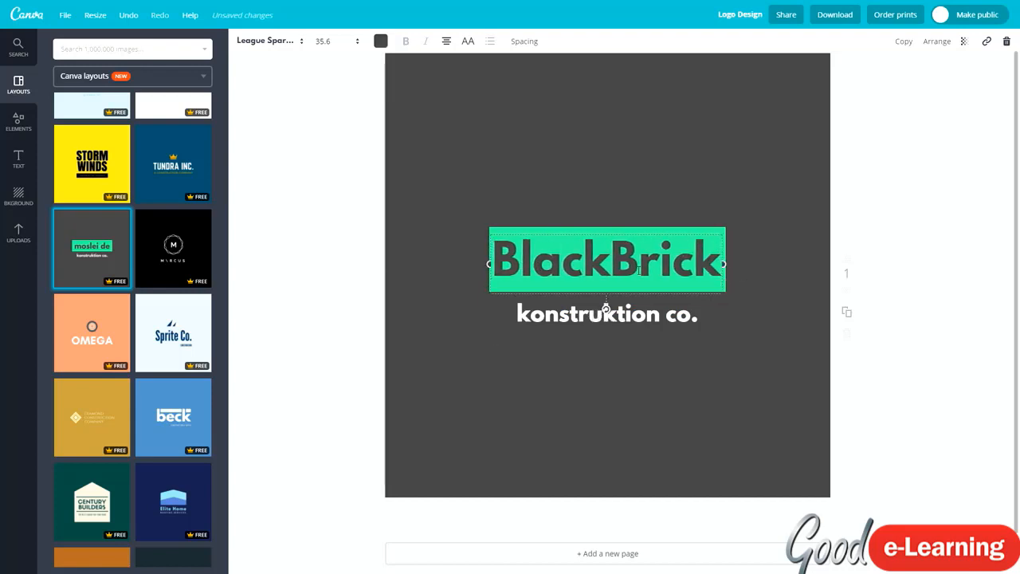
Nudge the "BlackBrick" heading slightly upward to centre it within the green rectangle
{"action": "left_click_drag", "start_coordinate": [612, 229], "coordinate": [615, 224]}
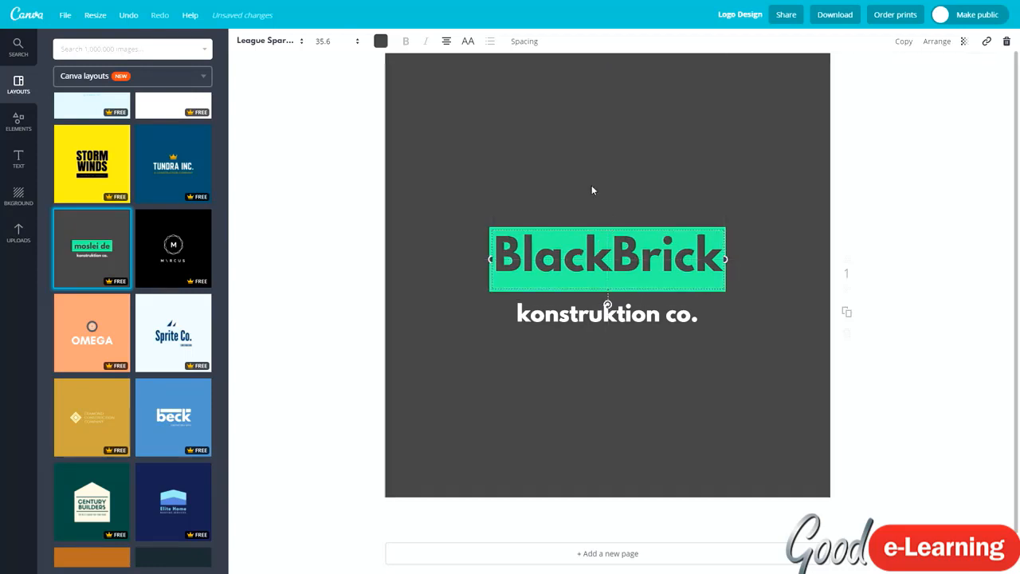
{"action": "left_click", "coordinate": [591, 185]}
{"action": "left_click_drag", "start_coordinate": [578, 259], "coordinate": [578, 262]}
{"action": "left_click", "coordinate": [590, 205]}
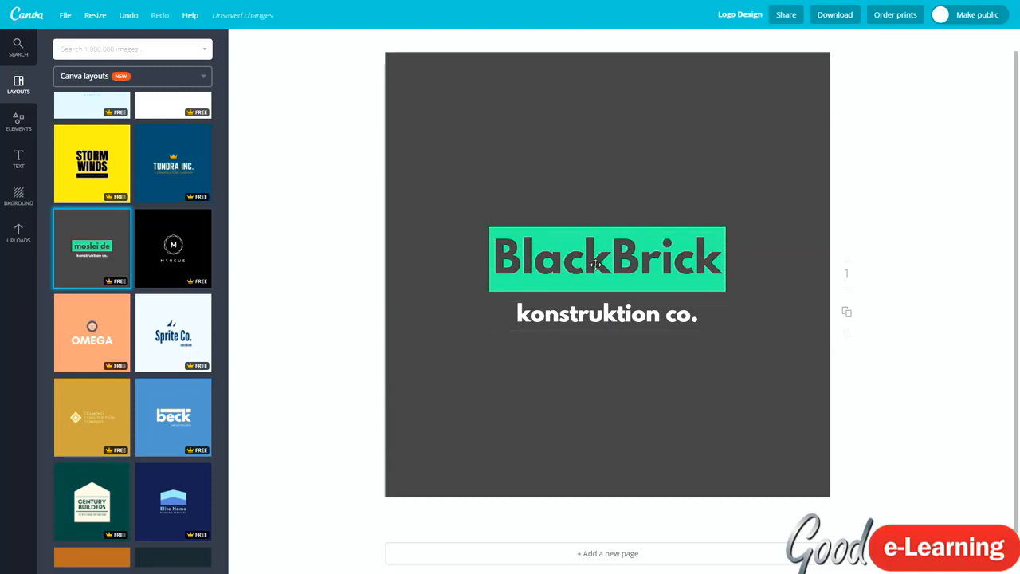
{"action": "left_click", "coordinate": [556, 312]}
{"action": "left_click", "coordinate": [556, 313]}
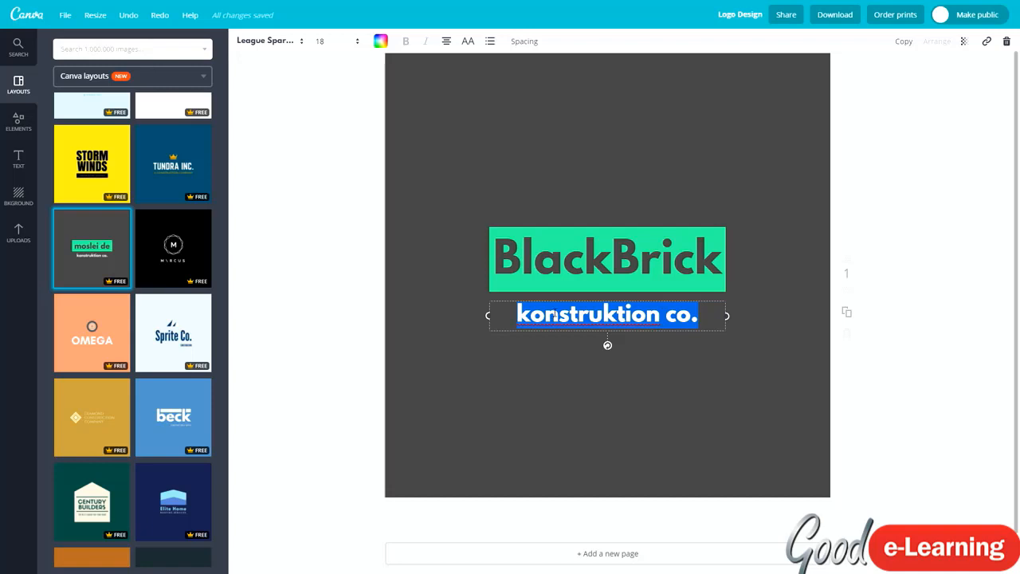
{"action": "type", "text": "www.blackbricktraining.co.uk"}
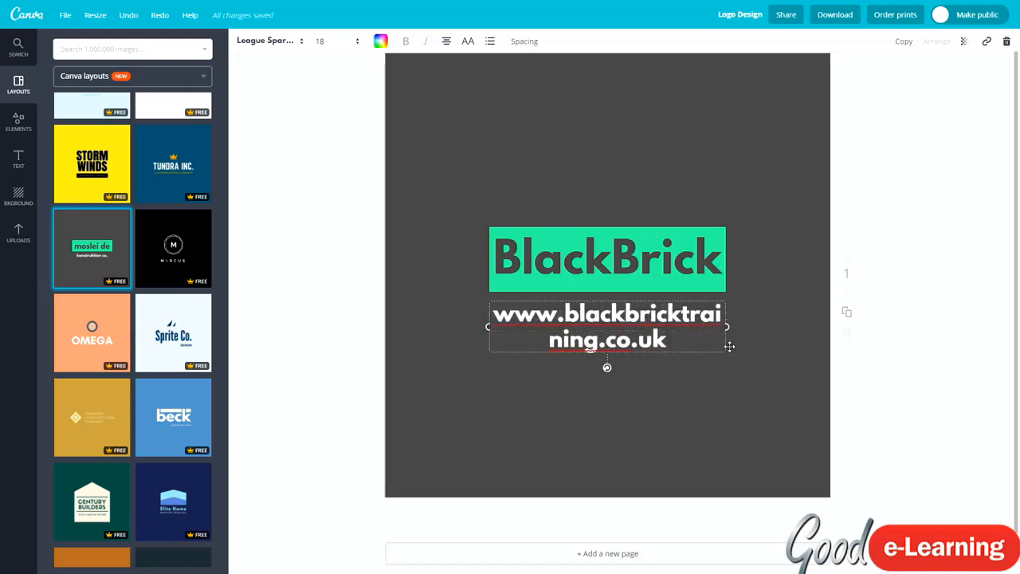
Widen the website address text box so it fits on one line, and centre it beneath the green rectangle
{"action": "left_click_drag", "start_coordinate": [727, 326], "coordinate": [839, 326]}
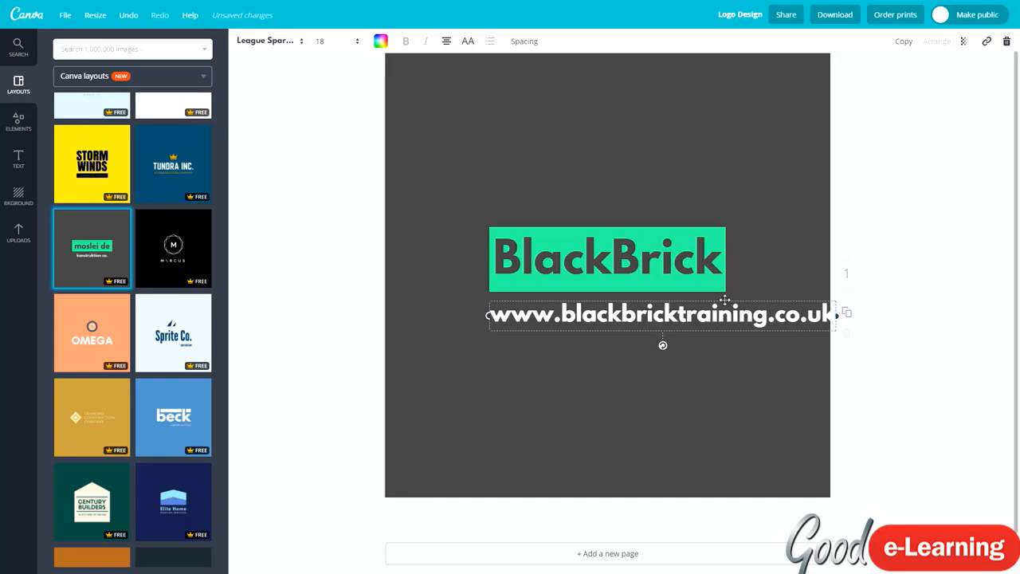
{"action": "left_click_drag", "start_coordinate": [725, 300], "coordinate": [670, 299]}
{"action": "left_click", "coordinate": [656, 367]}
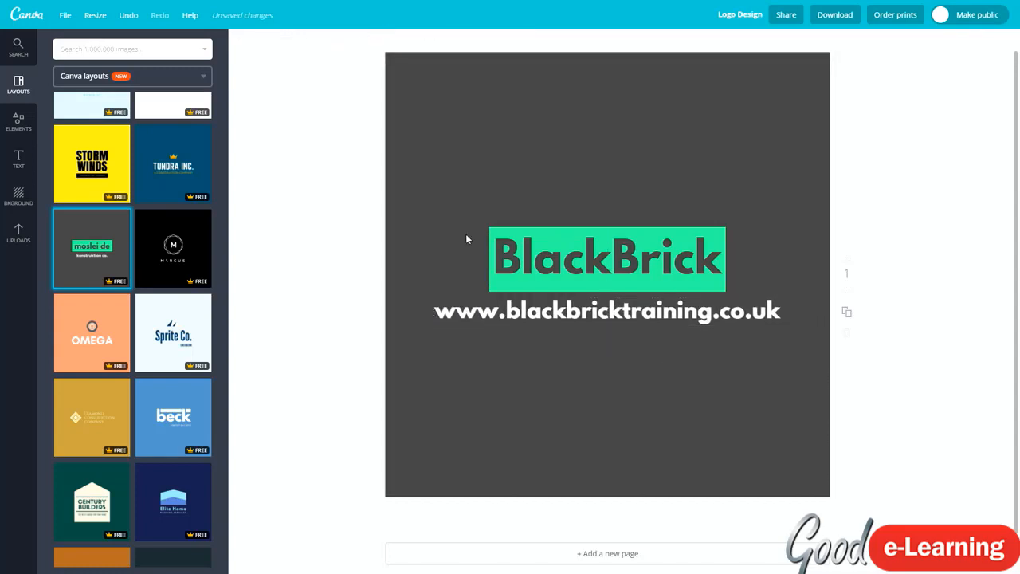
Replace the website address subtitle with "The Ultimate Online Courses."
{"action": "left_click", "coordinate": [478, 311]}
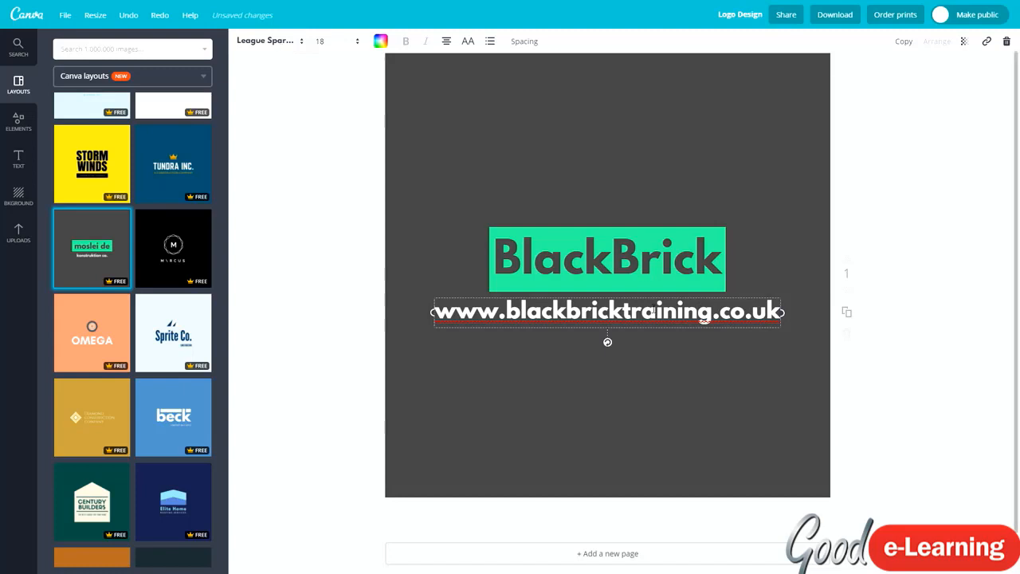
{"action": "double_click", "coordinate": [606, 313]}
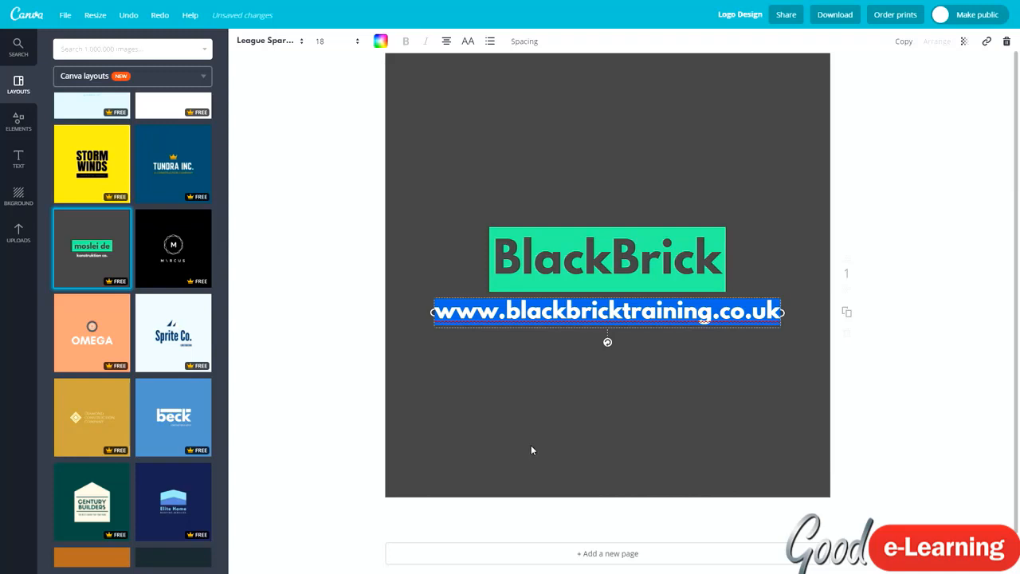
{"action": "type", "text": "Th"}
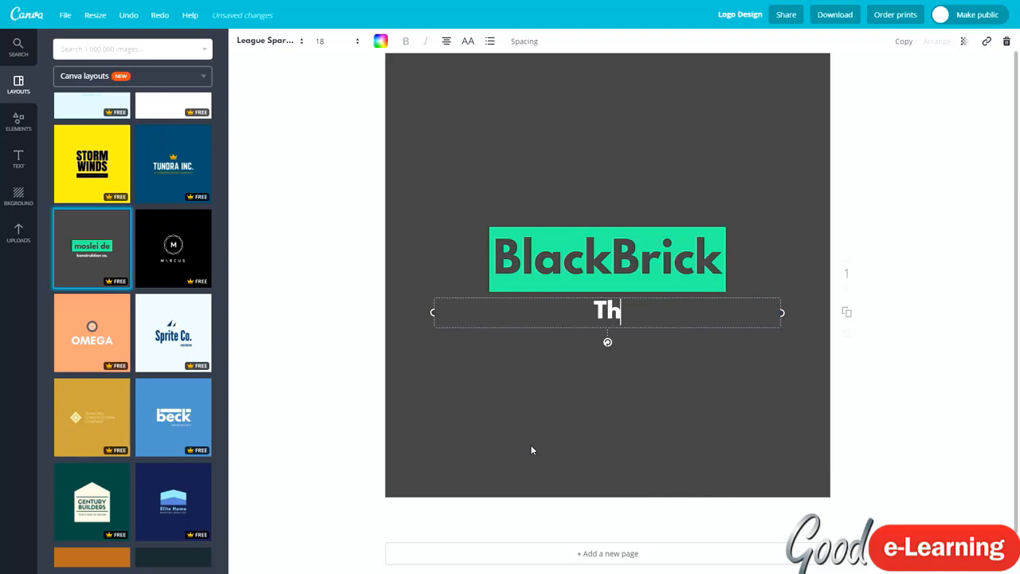
{"action": "type", "text": "e Ultimate Online Courses."}
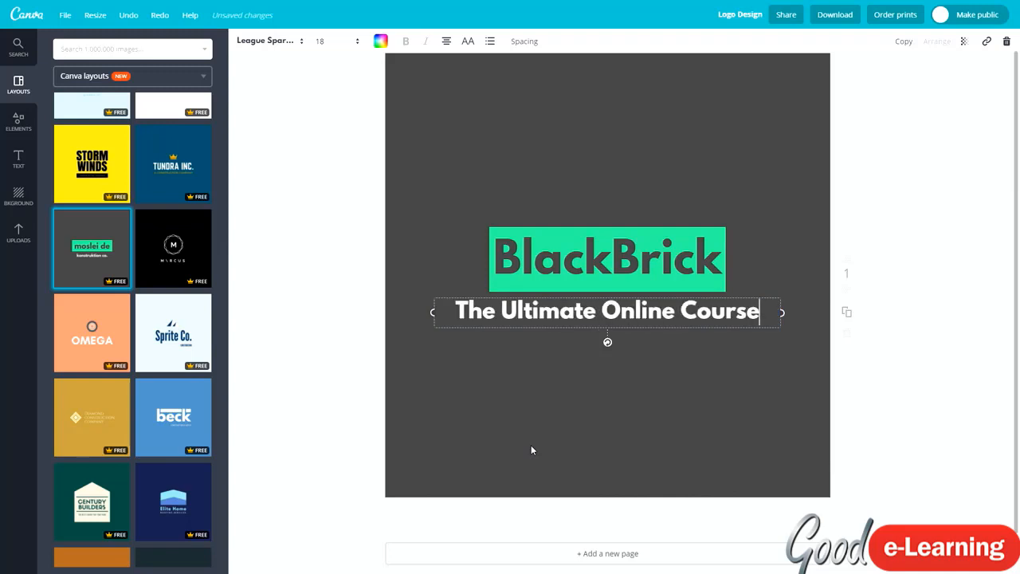
{"action": "left_click", "coordinate": [518, 495]}
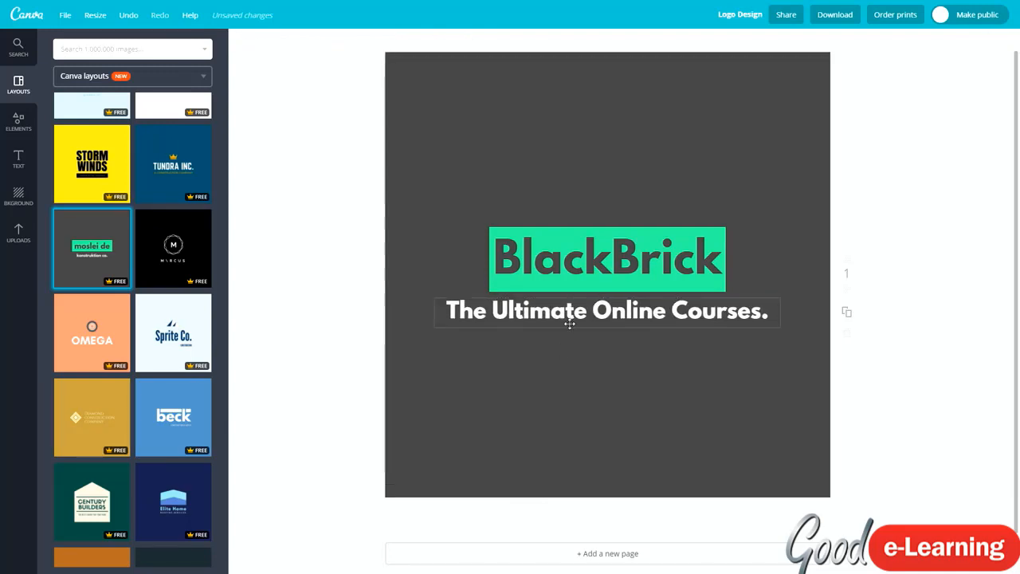
{"action": "left_click_drag", "start_coordinate": [574, 319], "coordinate": [540, 319]}
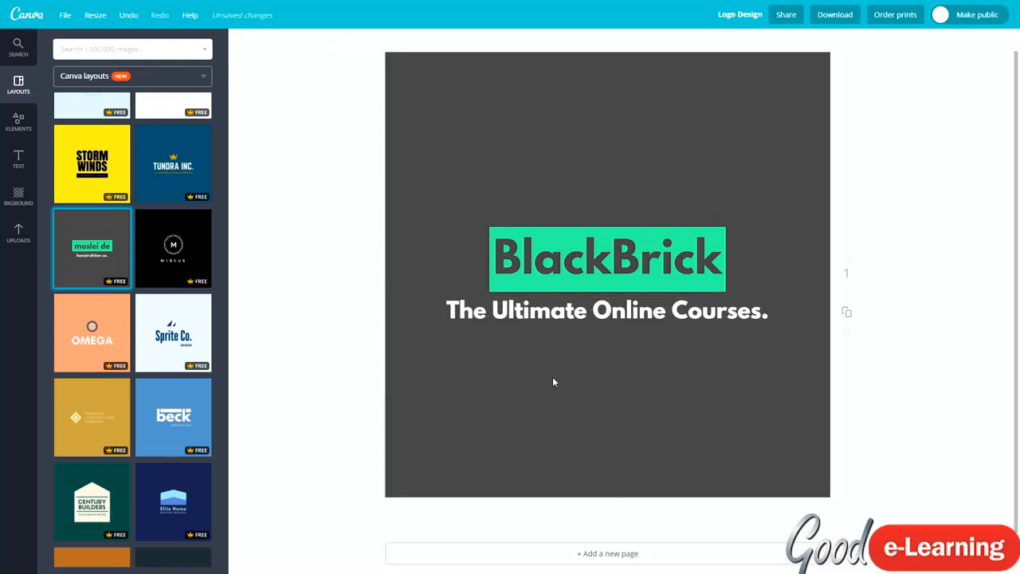
Delete the subtitle beneath the green "BlackBrick" rectangle
{"action": "left_click", "coordinate": [500, 318]}
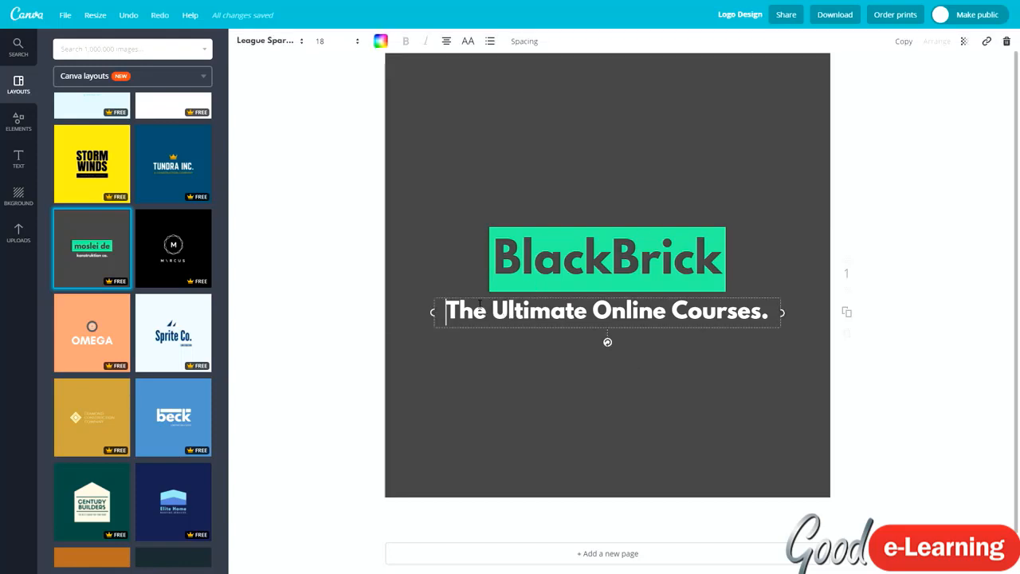
{"action": "key", "text": "Delete"}
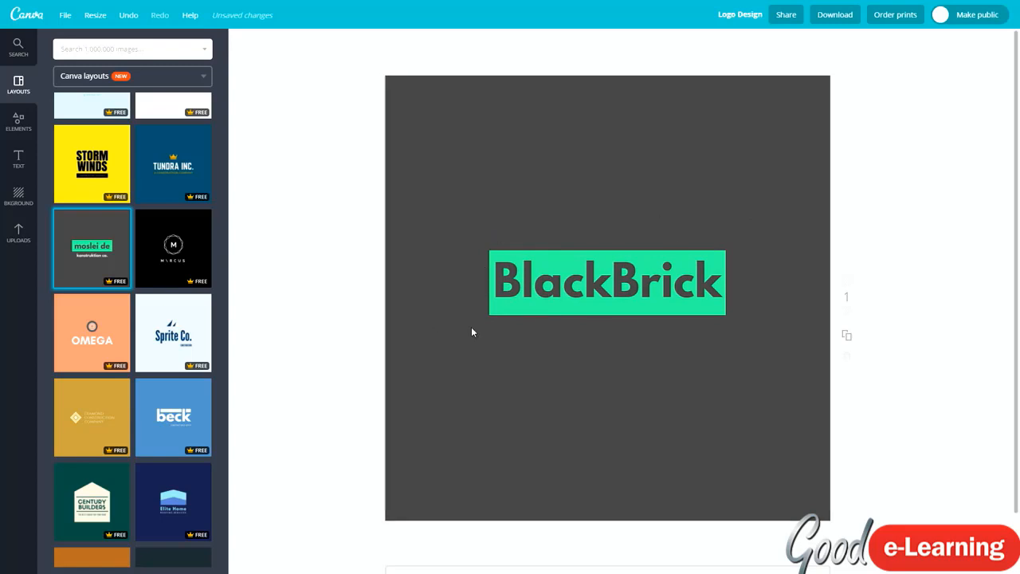
{"action": "left_click", "coordinate": [431, 165]}
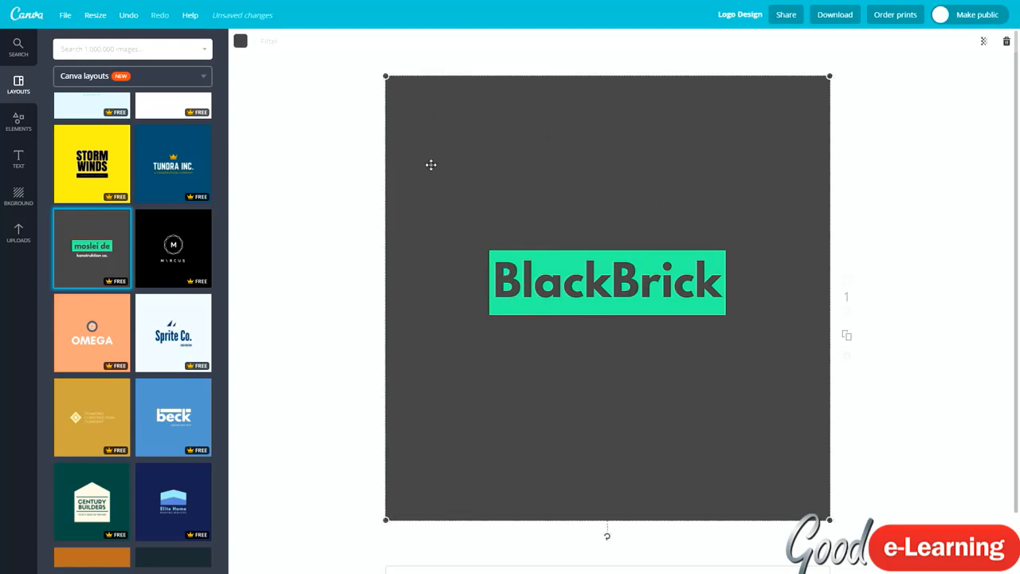
{"action": "left_click", "coordinate": [352, 208]}
Add a second page and apply the blue "beck" construction and supply logo layout to it
{"action": "scroll", "coordinate": [258, 282], "scroll_direction": "down", "scroll_amount": 1}
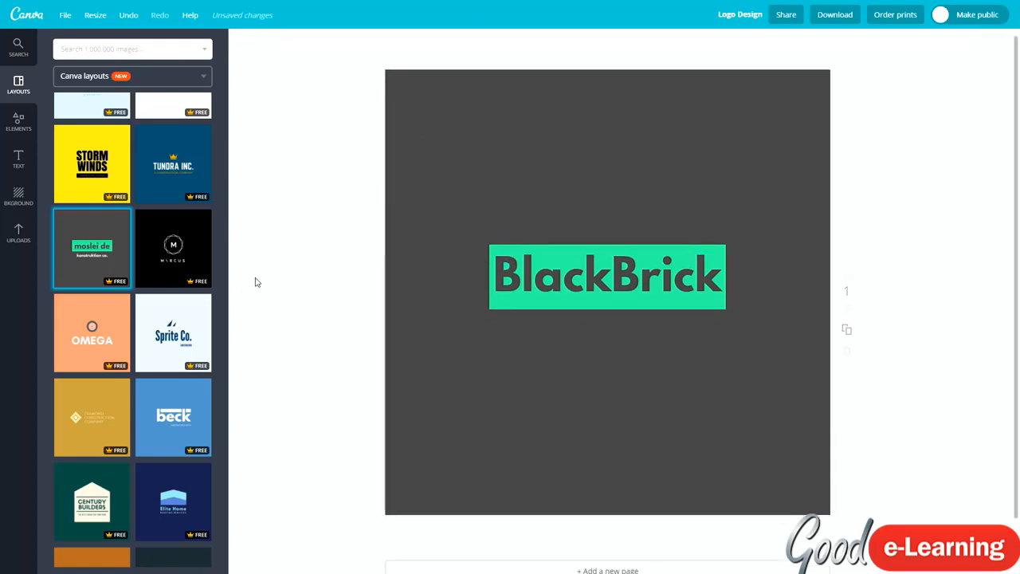
{"action": "scroll", "coordinate": [358, 333], "scroll_direction": "up", "scroll_amount": 1}
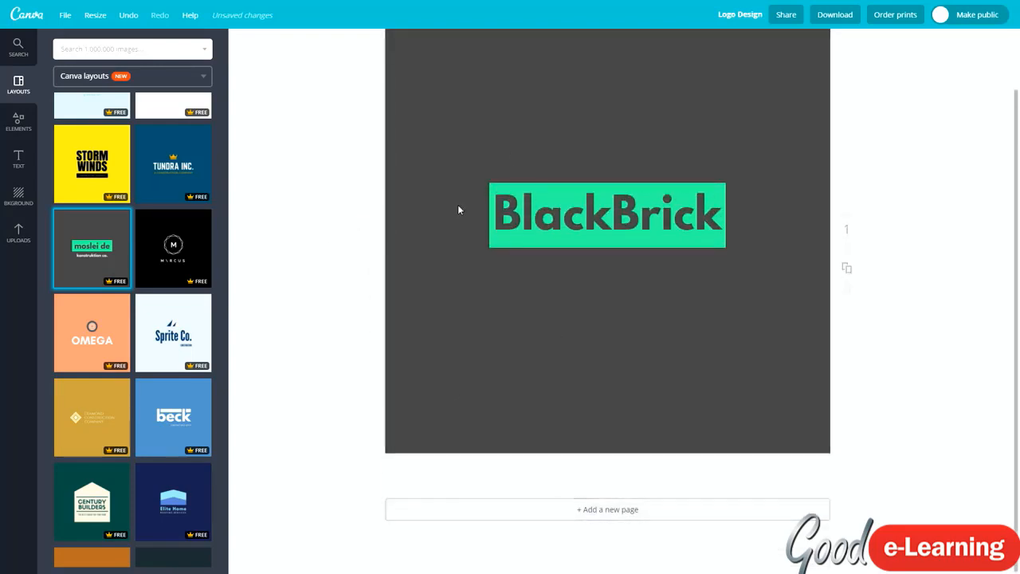
{"action": "left_click", "coordinate": [505, 514]}
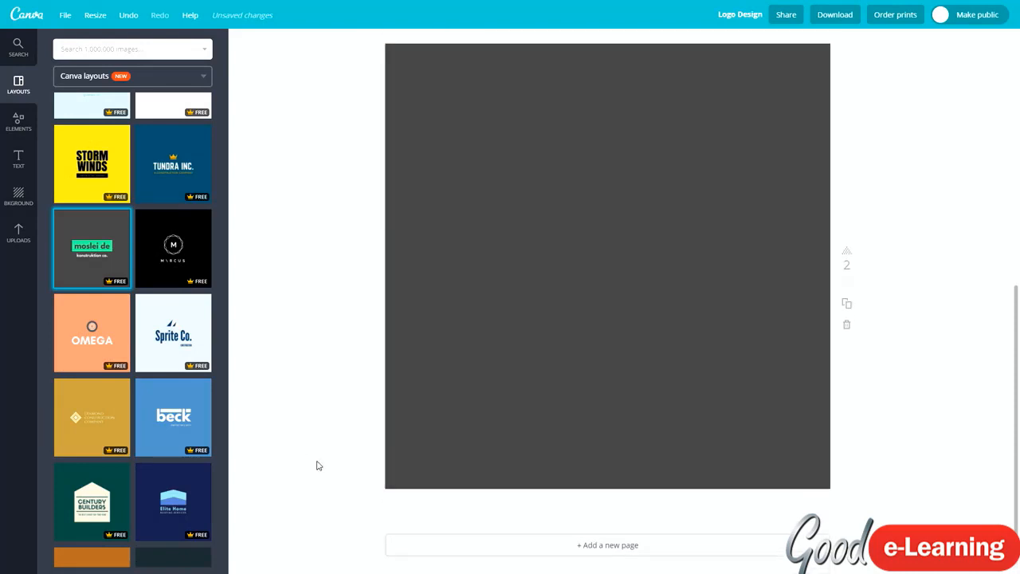
{"action": "scroll", "coordinate": [389, 278], "scroll_direction": "up", "scroll_amount": 6}
{"action": "scroll", "coordinate": [444, 379], "scroll_direction": "down", "scroll_amount": 6}
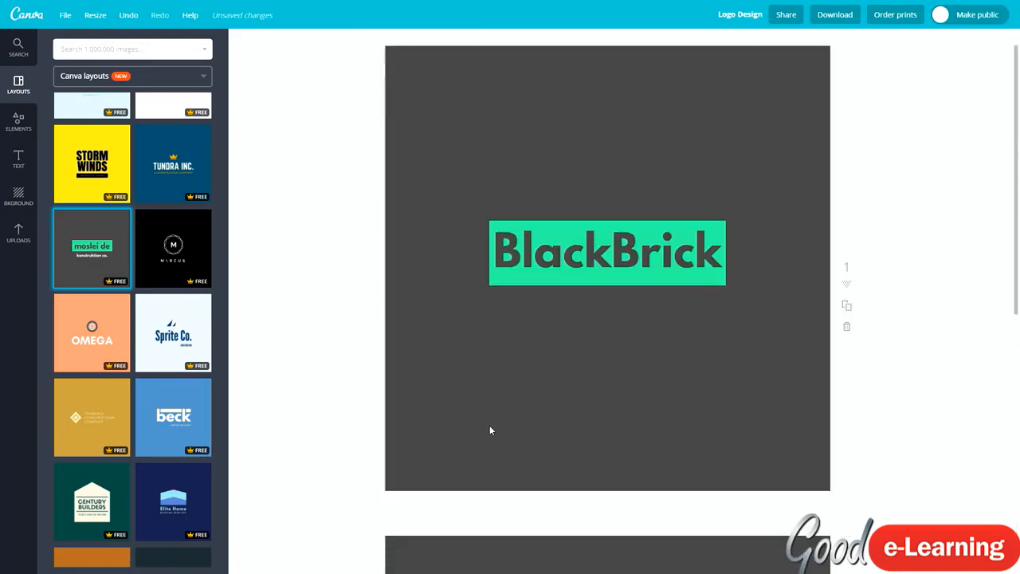
{"action": "left_click", "coordinate": [181, 413]}
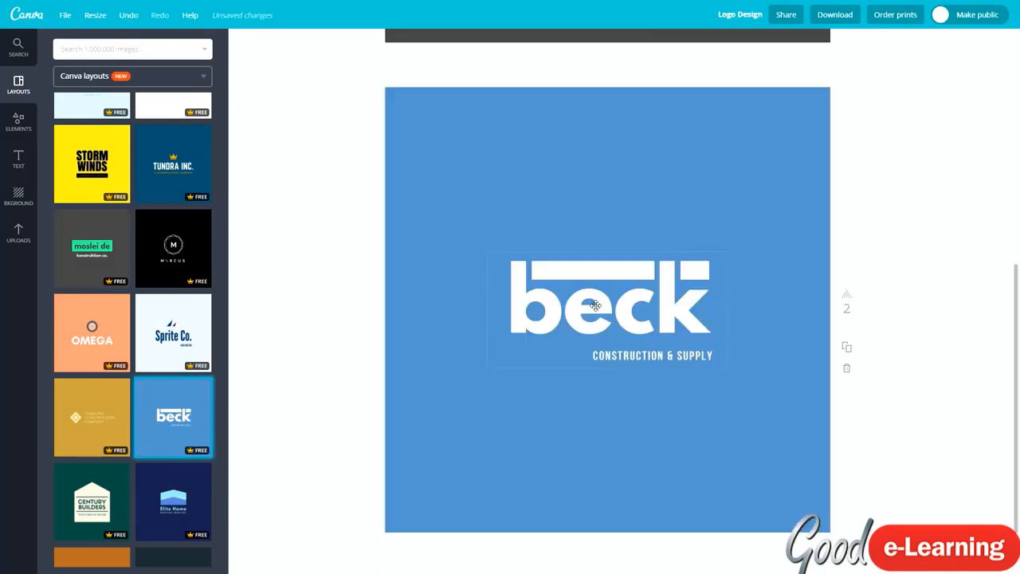
Replace the "beck" heading on page 2 with "blackbrick"
{"action": "left_click", "coordinate": [564, 305]}
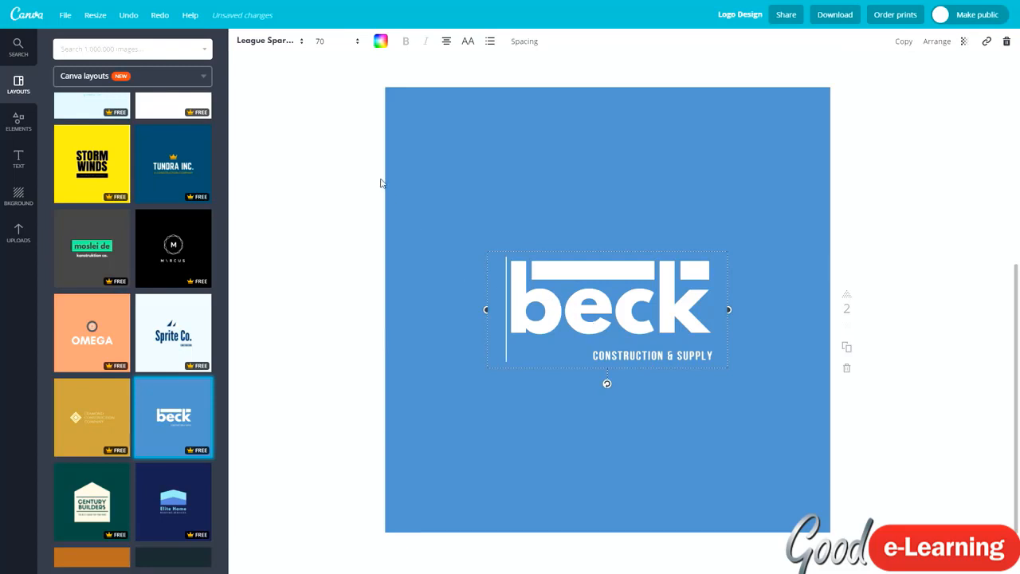
{"action": "double_click", "coordinate": [544, 327]}
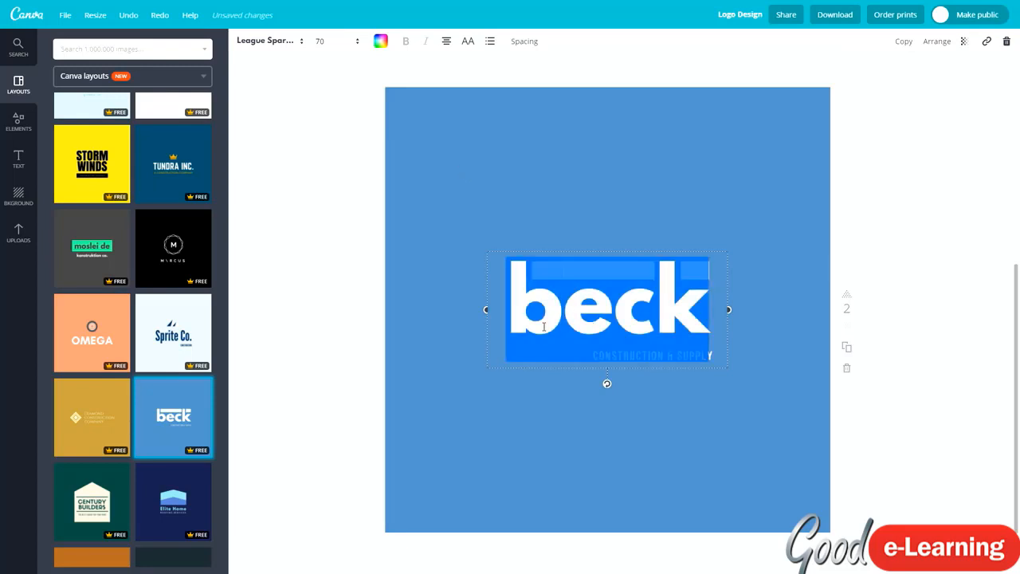
{"action": "left_click", "coordinate": [486, 160]}
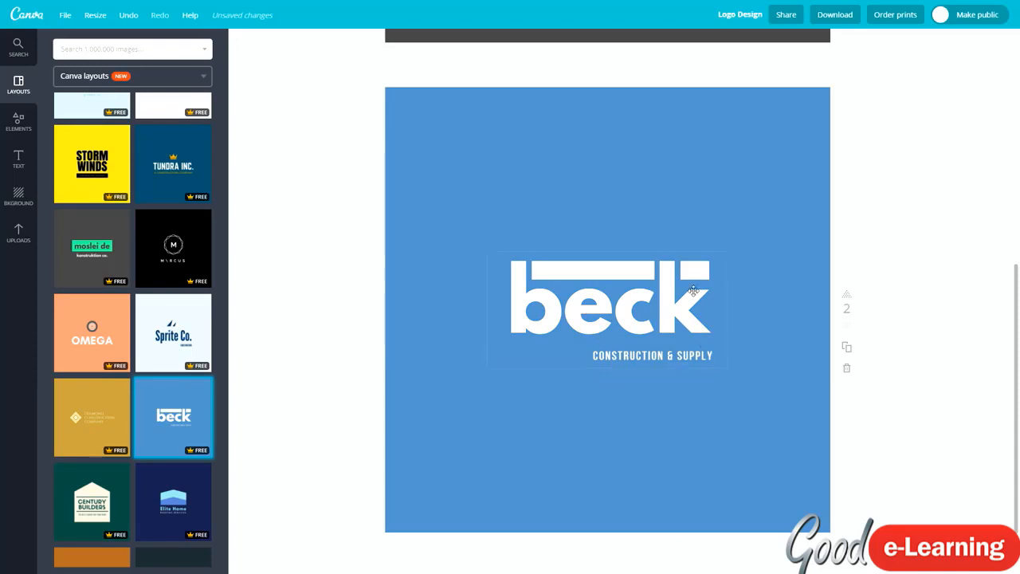
{"action": "double_click", "coordinate": [563, 317]}
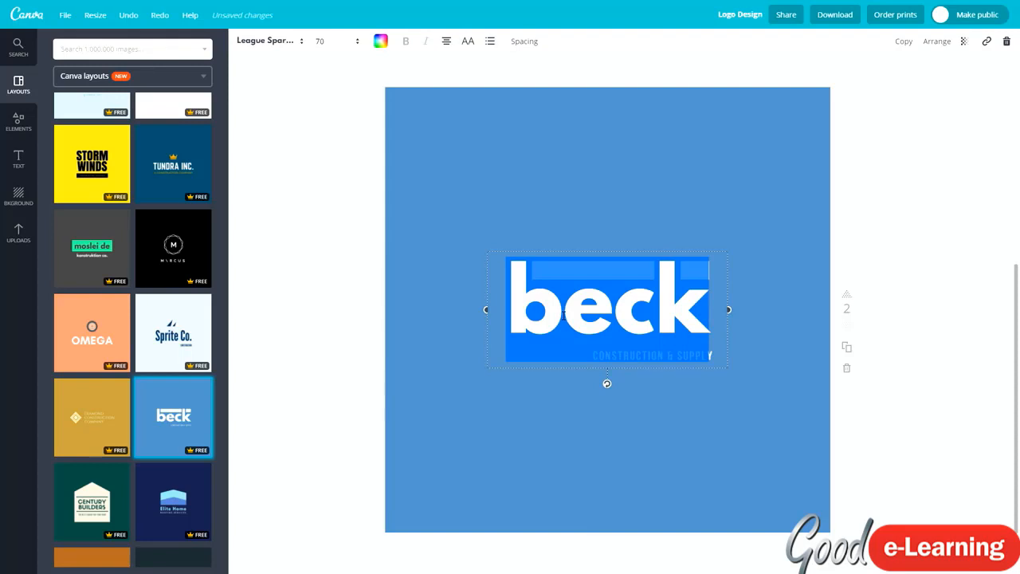
{"action": "type", "text": "black"}
{"action": "key", "text": "Return"}
{"action": "type", "text": "brick"}
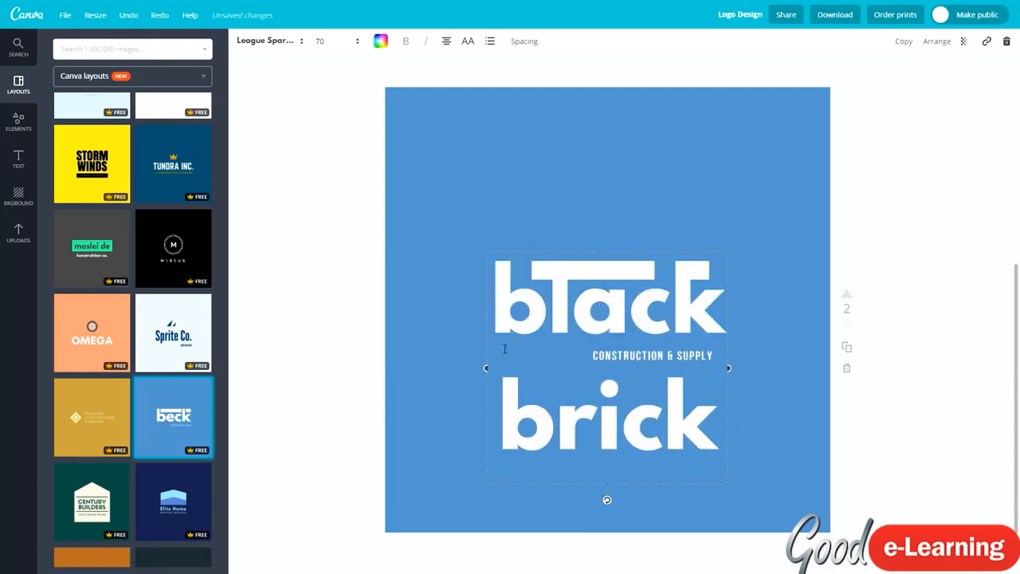
Widen and centre the "blackbrick" text box so the word fits on one line, and set its font size to 64
{"action": "left_click_drag", "start_coordinate": [484, 368], "coordinate": [245, 366]}
{"action": "left_click_drag", "start_coordinate": [484, 249], "coordinate": [598, 249]}
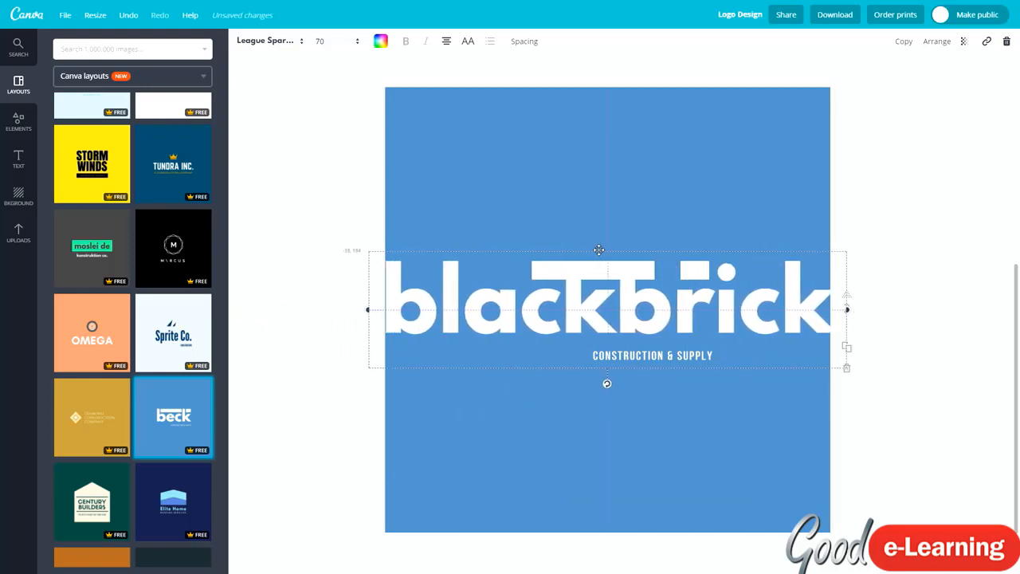
{"action": "left_click", "coordinate": [335, 42]}
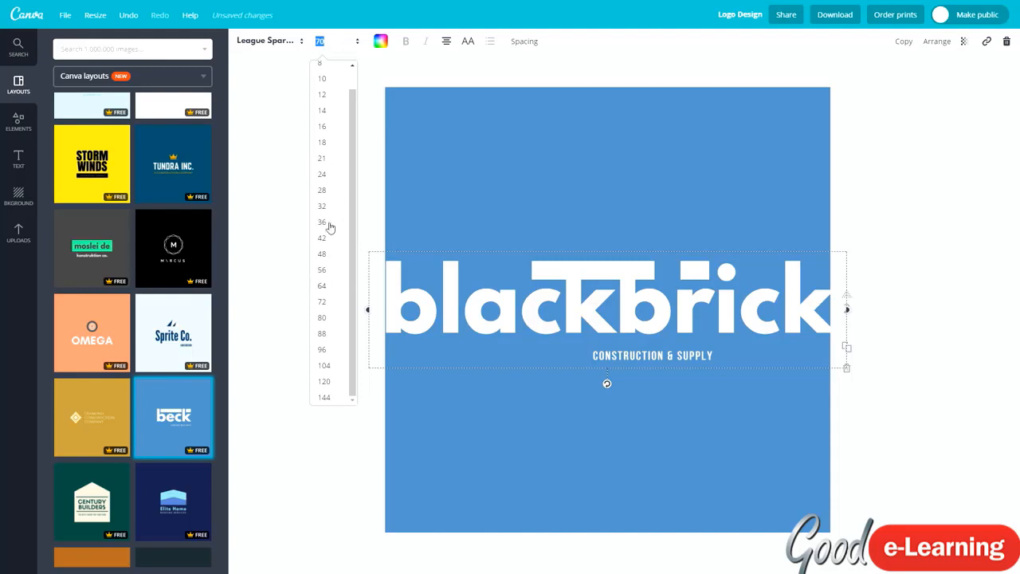
{"action": "left_click", "coordinate": [326, 285]}
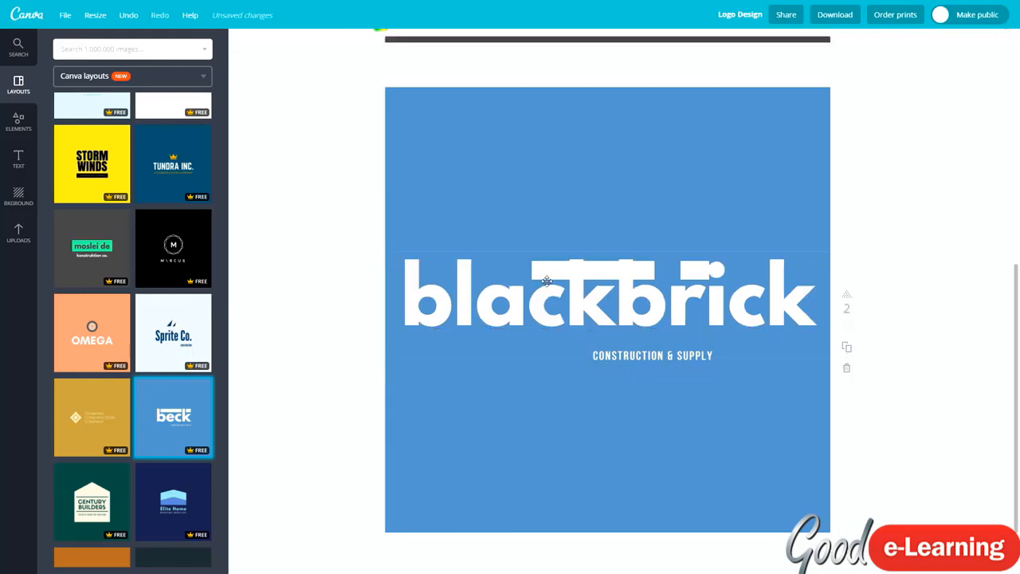
Move and shorten the long white bar to sit above "ac", and move the short bar above the "c" of "brick"
{"action": "left_click_drag", "start_coordinate": [549, 270], "coordinate": [473, 277]}
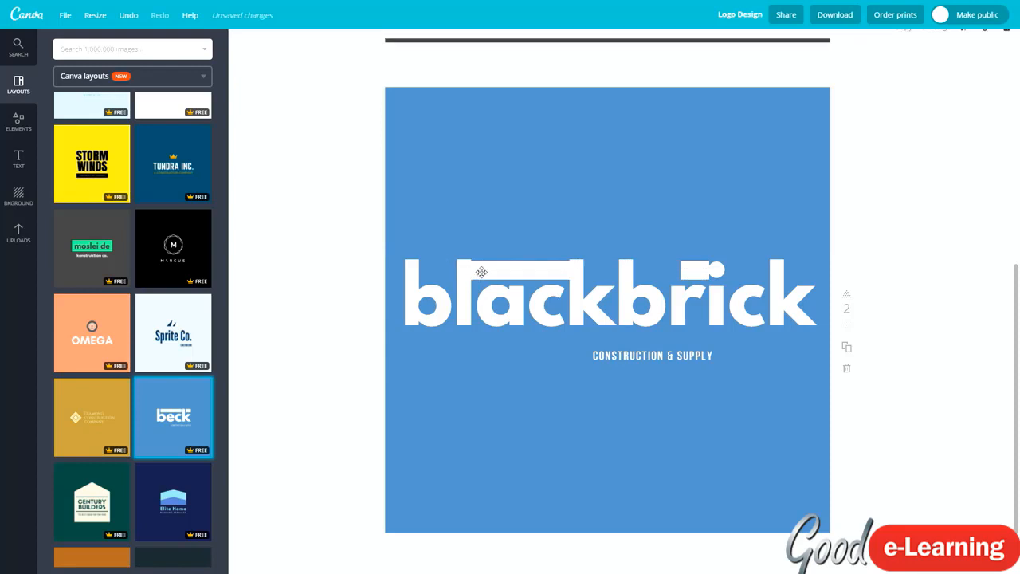
{"action": "left_click_drag", "start_coordinate": [561, 272], "coordinate": [516, 271]}
{"action": "left_click", "coordinate": [537, 216]}
{"action": "left_click_drag", "start_coordinate": [713, 271], "coordinate": [760, 271]}
{"action": "left_click", "coordinate": [896, 199]}
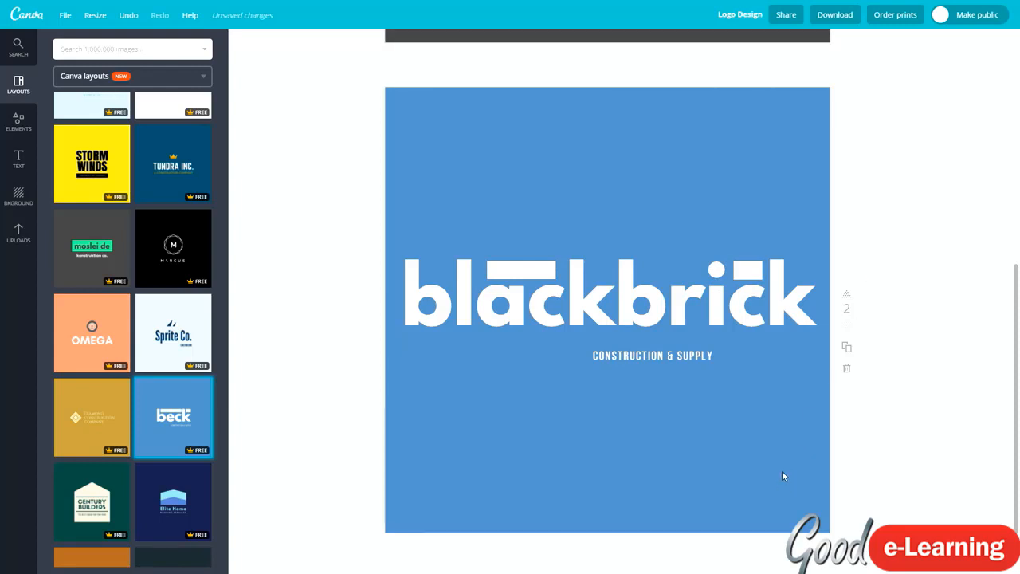
Replace "CONSTRUCTION & SUPPLY" with "THE ULTIMATE ONLINE COURSES" and move it up and right, close beneath "brick"
{"action": "double_click", "coordinate": [658, 358]}
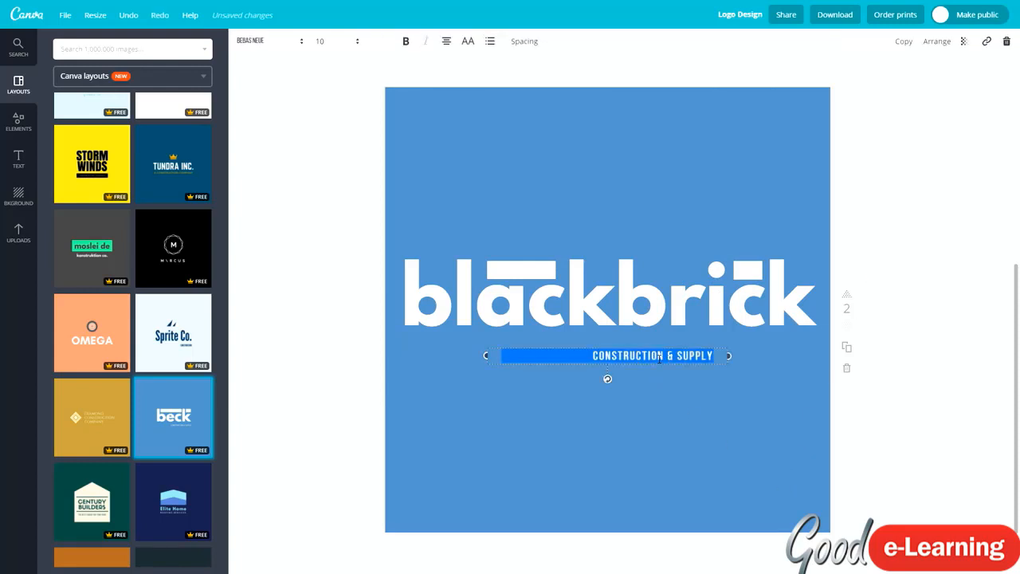
{"action": "type", "text": "TH"}
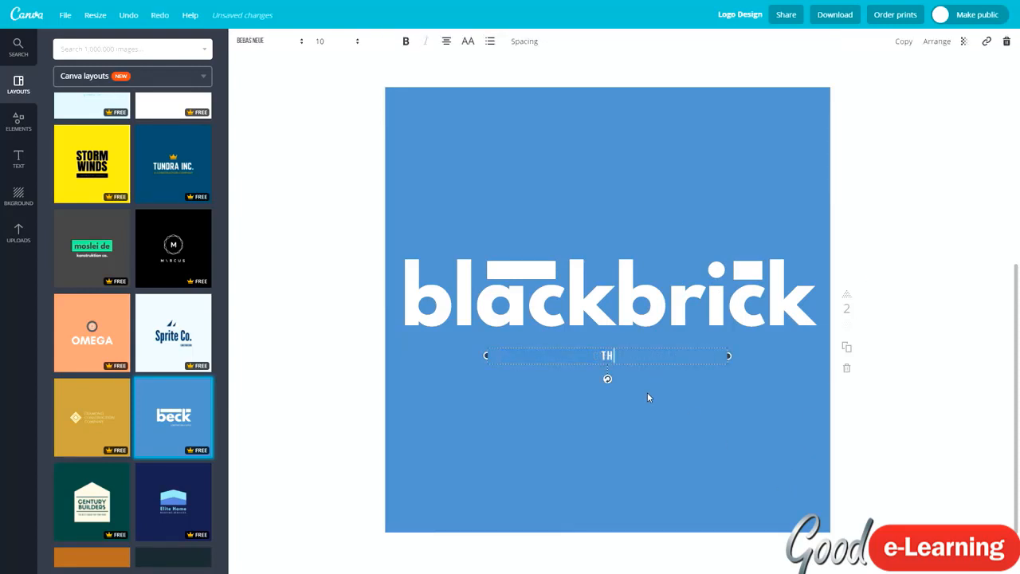
{"action": "type", "text": "E ULTIMATE ONLINE COURSES"}
{"action": "left_click_drag", "start_coordinate": [619, 358], "coordinate": [721, 344]}
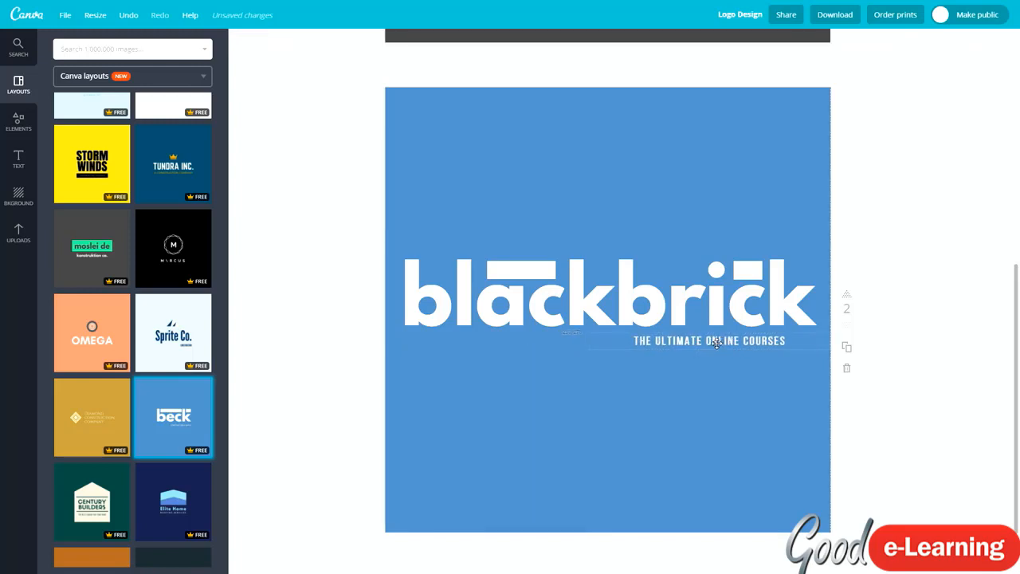
{"action": "left_click", "coordinate": [693, 398]}
{"action": "left_click", "coordinate": [887, 399]}
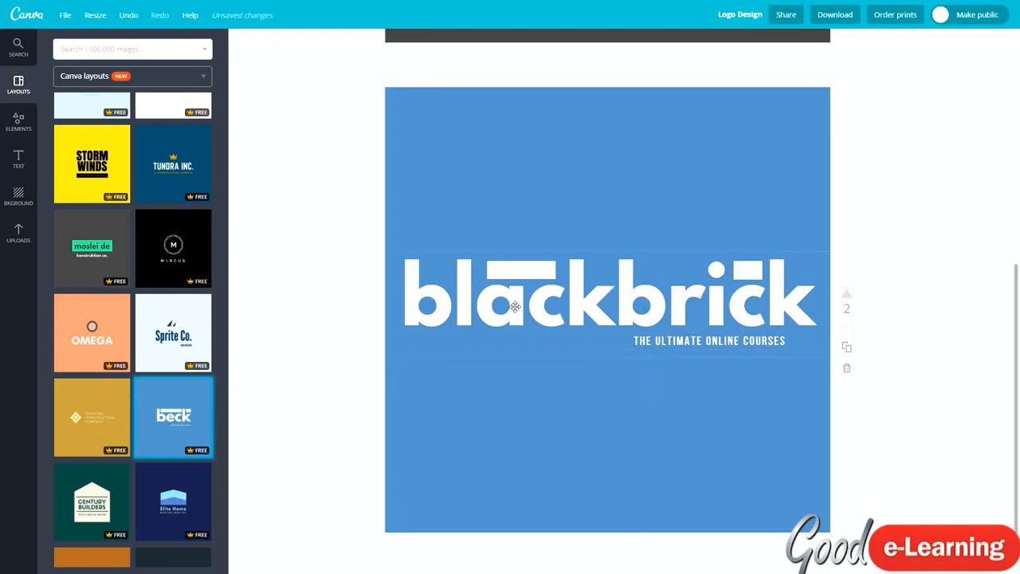
Stretch the white bar above "ac" at both ends to fill the gap between the "l" and "k"
{"action": "left_click", "coordinate": [515, 275]}
{"action": "left_click_drag", "start_coordinate": [556, 270], "coordinate": [564, 270]}
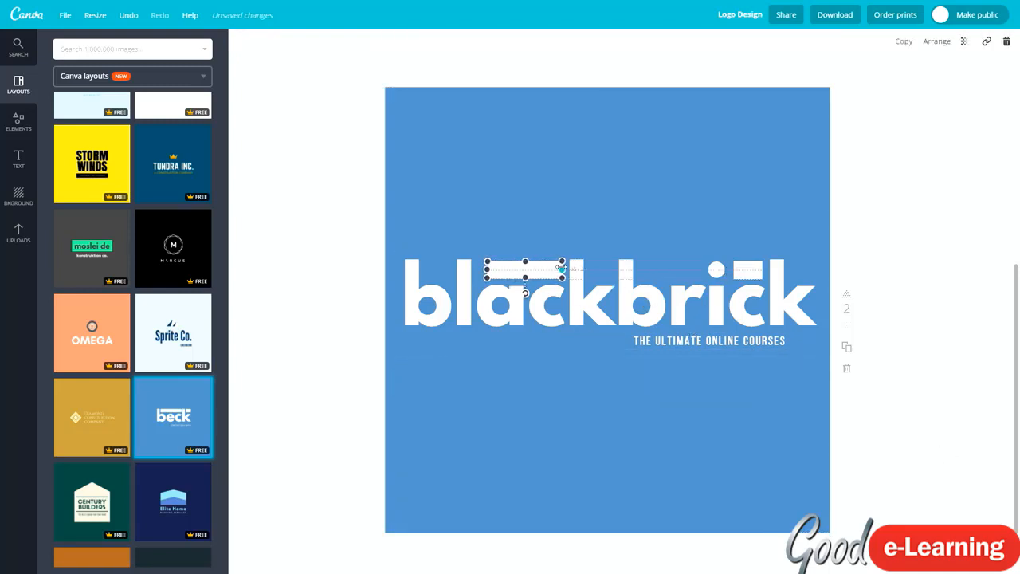
{"action": "left_click_drag", "start_coordinate": [487, 269], "coordinate": [477, 269]}
{"action": "left_click", "coordinate": [374, 306]}
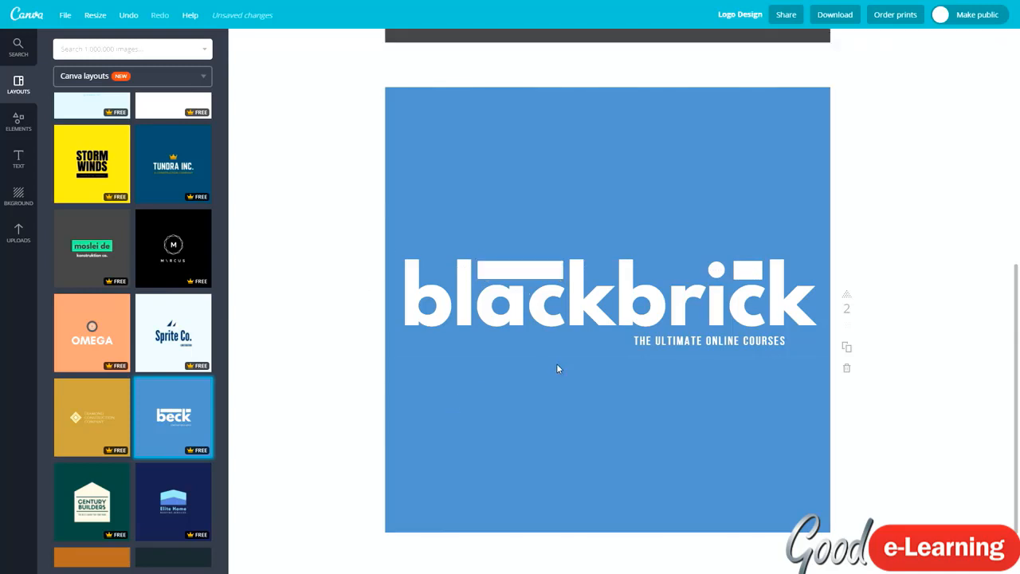
Place copies of the short white bar above the "k" of "black" and, lengthened, above the "br" gap of "brick"
{"action": "left_click", "coordinate": [738, 273]}
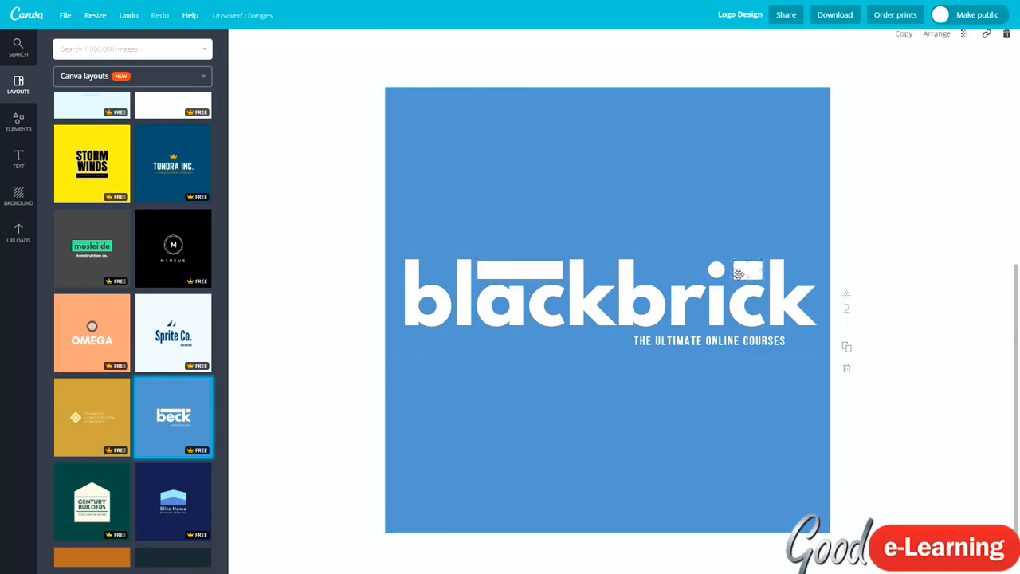
{"action": "left_click_drag", "start_coordinate": [741, 273], "coordinate": [611, 270]}
{"action": "left_click", "coordinate": [858, 267]}
{"action": "left_click", "coordinate": [736, 271]}
{"action": "left_click", "coordinate": [877, 263]}
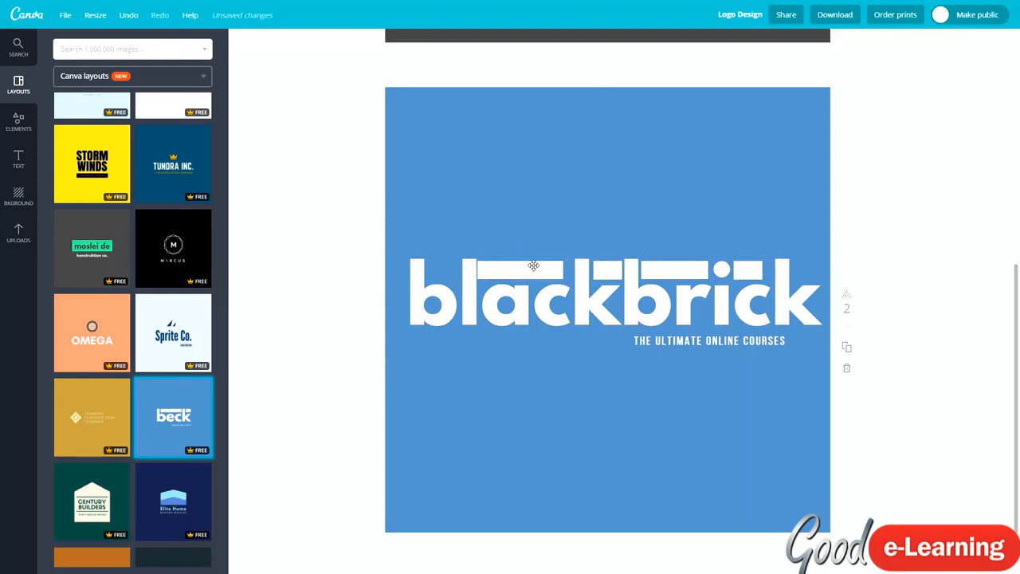
Realign the bar above "ac" with the heading so it spans from the "l" to the "k"
{"action": "left_click", "coordinate": [557, 272]}
{"action": "left_click_drag", "start_coordinate": [561, 270], "coordinate": [530, 268]}
{"action": "left_click", "coordinate": [342, 283]}
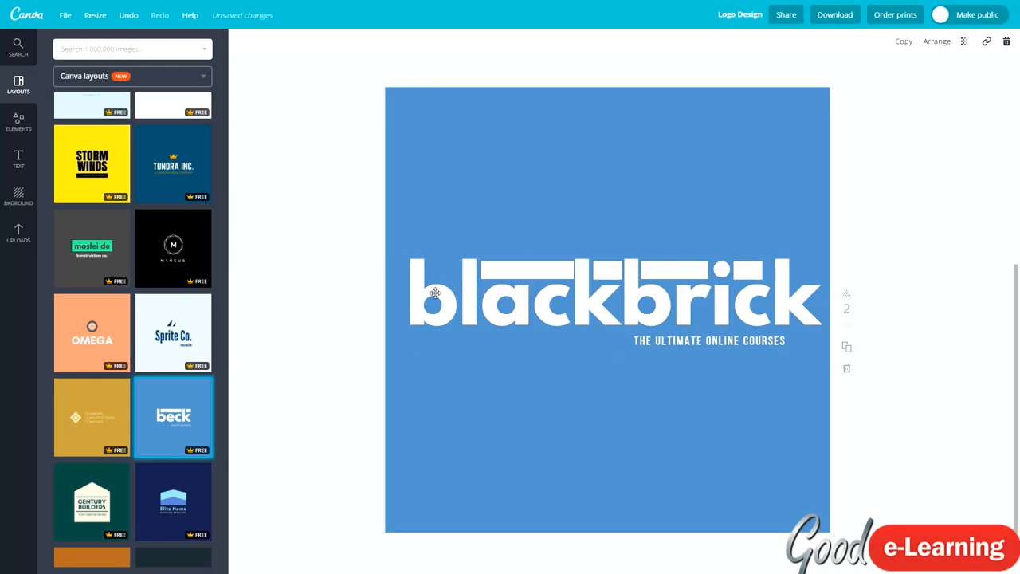
Nudge the bars above "ac", the first "k" and "br" so the gaps beside the neighbouring letters look even
{"action": "left_click", "coordinate": [534, 268]}
{"action": "left_click", "coordinate": [282, 285]}
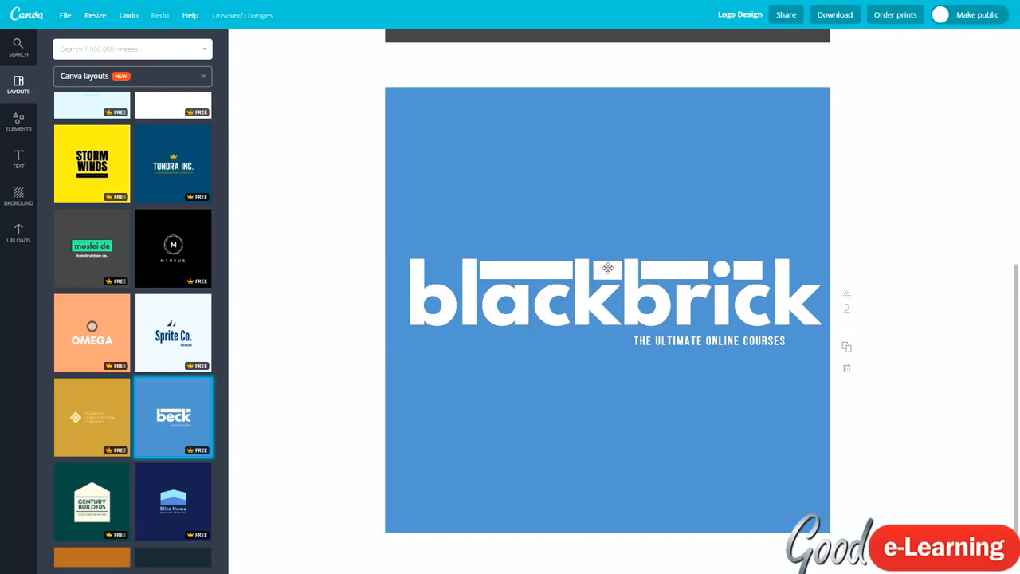
{"action": "left_click", "coordinate": [606, 269]}
{"action": "left_click", "coordinate": [334, 313]}
{"action": "left_click", "coordinate": [661, 272]}
{"action": "left_click", "coordinate": [890, 284]}
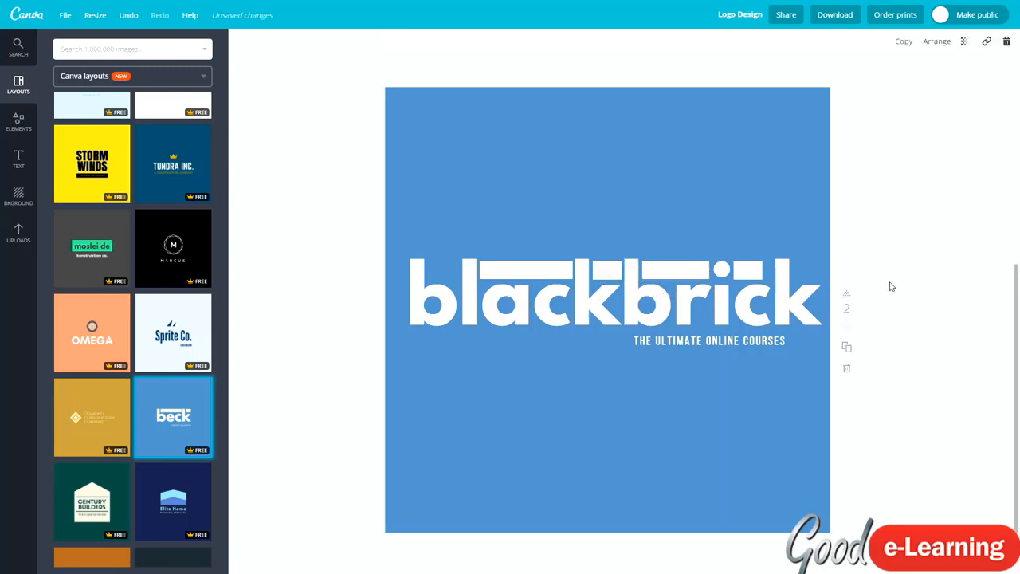
Lengthen the bar above the "c" of "brick" slightly towards the final "k"
{"action": "left_click", "coordinate": [750, 271]}
{"action": "left_click_drag", "start_coordinate": [767, 269], "coordinate": [770, 270]}
{"action": "left_click", "coordinate": [861, 446]}
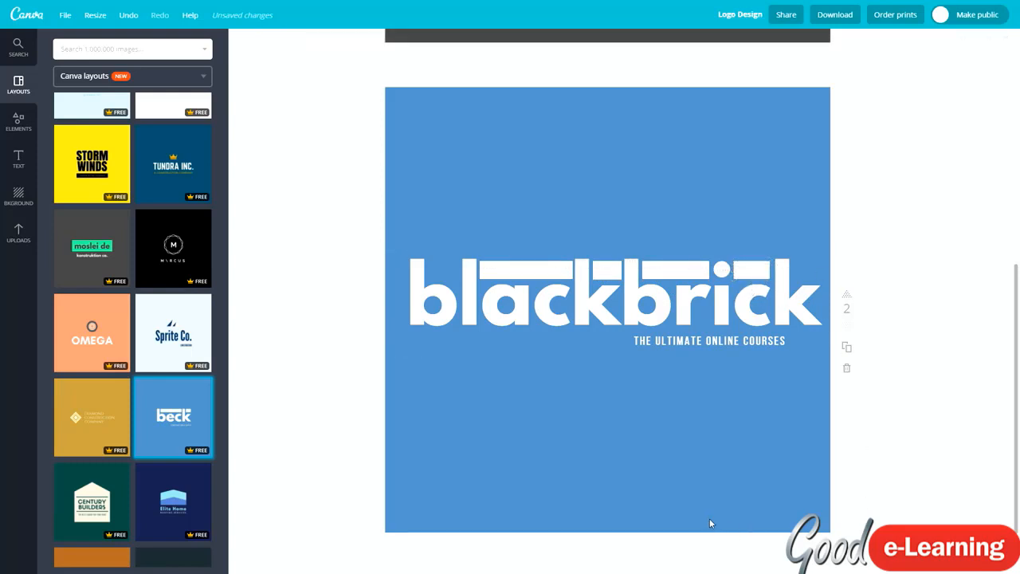
Place copies of the short white bar between the first "b" and "l" and above the final "k" of "blackbrick"
{"action": "left_click", "coordinate": [608, 270]}
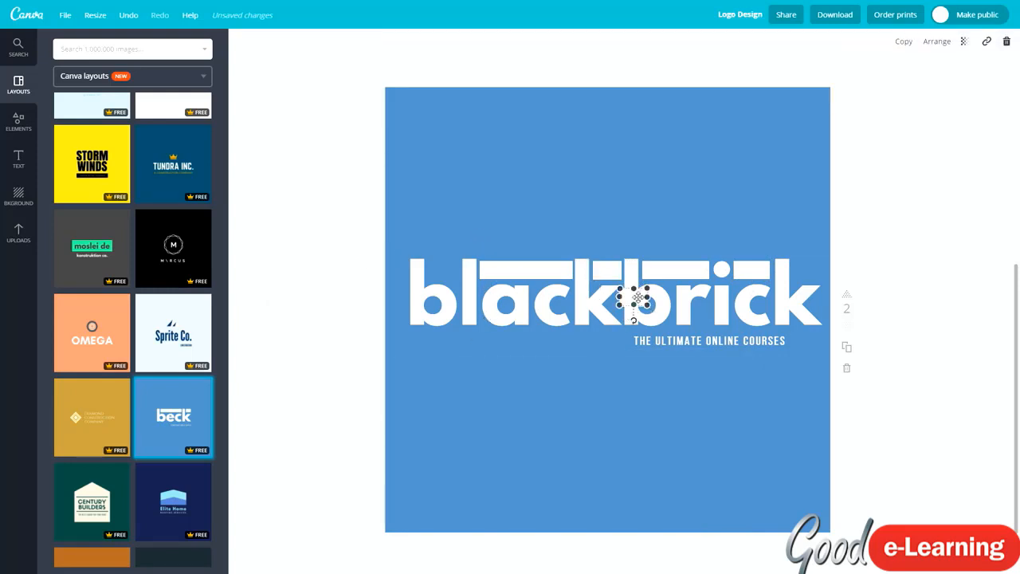
{"action": "left_click_drag", "start_coordinate": [608, 271], "coordinate": [450, 272]}
{"action": "left_click", "coordinate": [423, 287]}
{"action": "left_click", "coordinate": [443, 271]}
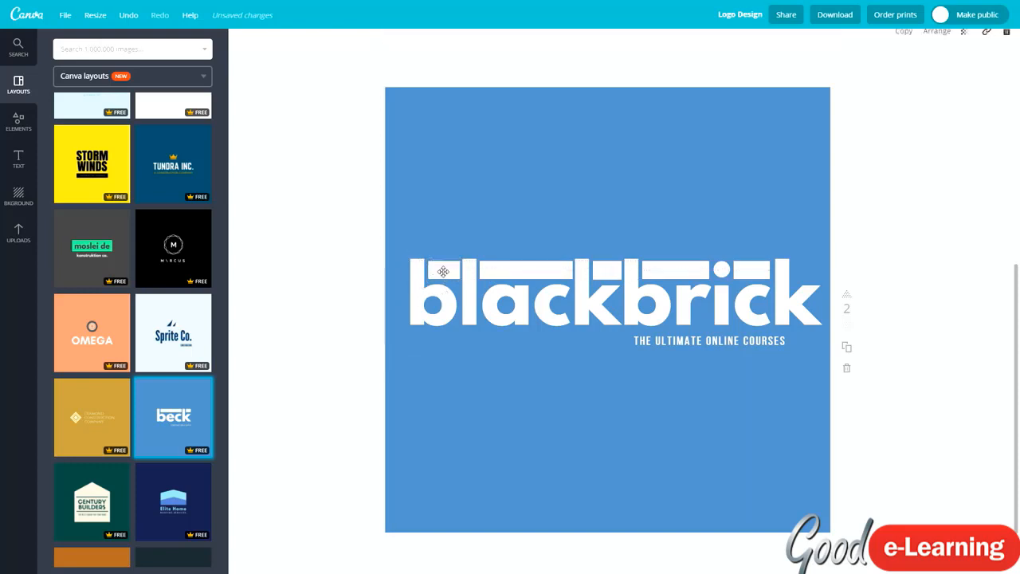
{"action": "left_click", "coordinate": [340, 320]}
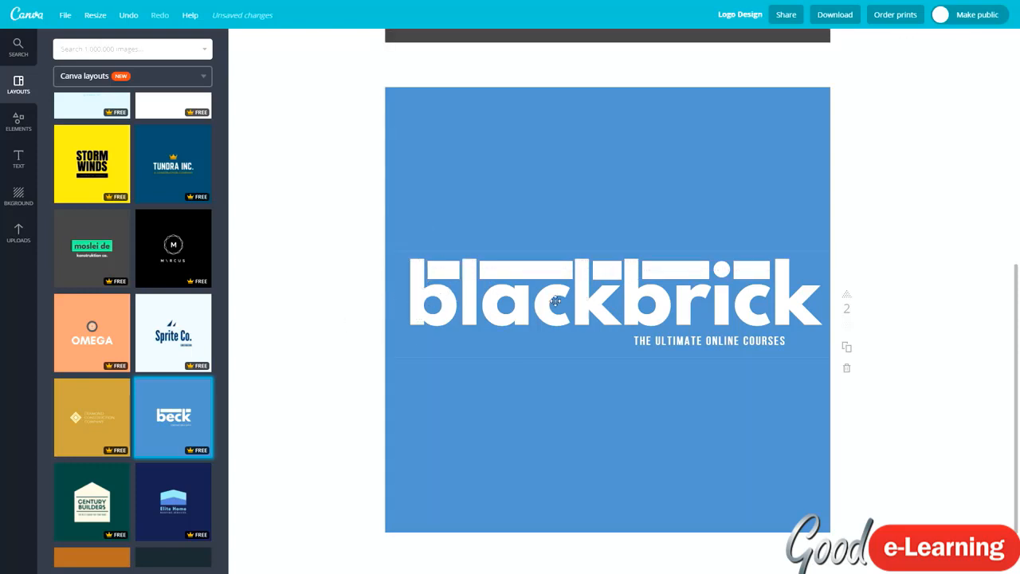
{"action": "left_click", "coordinate": [440, 274]}
{"action": "left_click_drag", "start_coordinate": [440, 275], "coordinate": [804, 274]}
{"action": "left_click", "coordinate": [809, 354]}
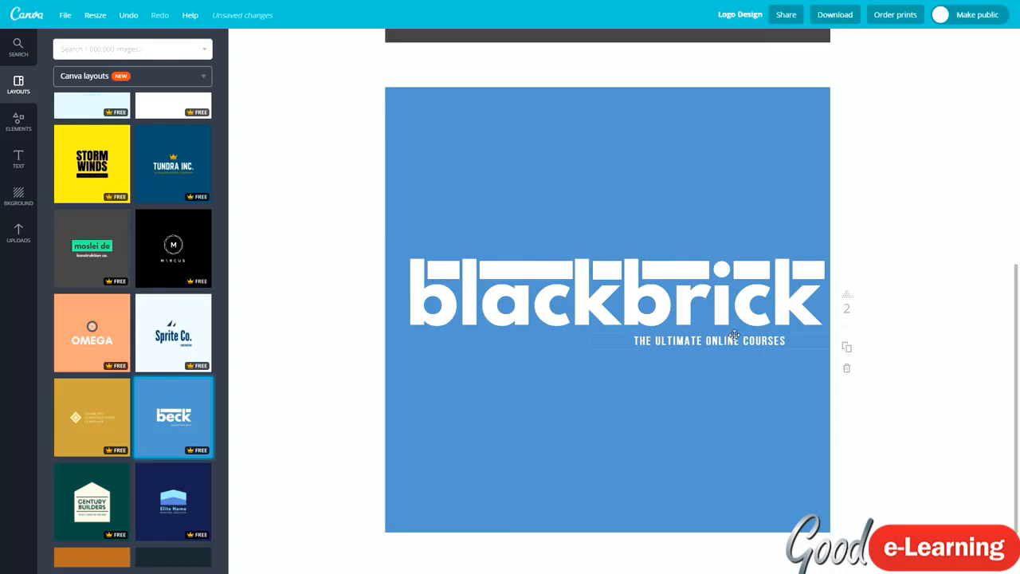
Narrow the tagline's text box and move it close beneath "brick", aligned with the outer edge of the final "k"
{"action": "left_click", "coordinate": [787, 342]}
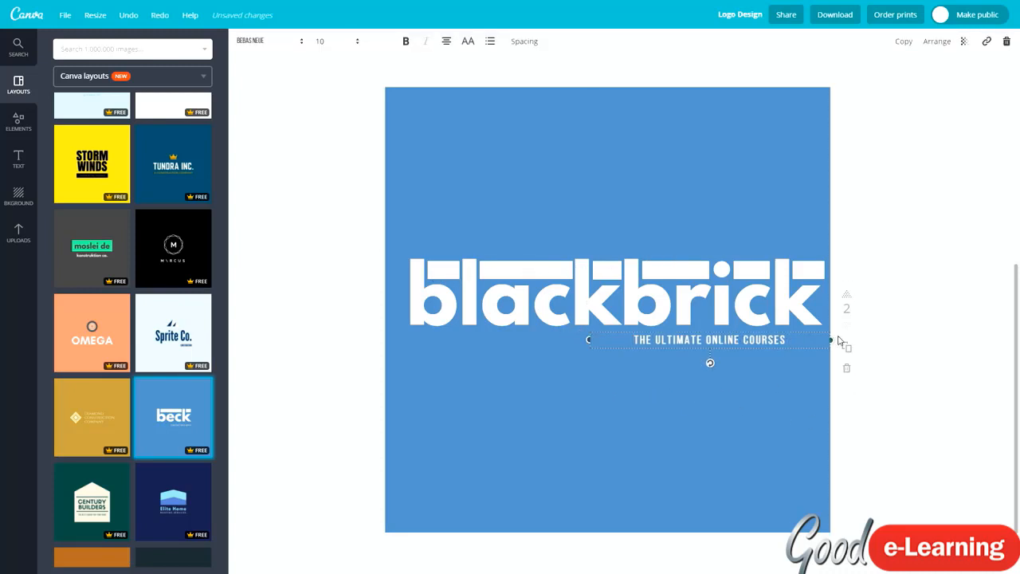
{"action": "left_click_drag", "start_coordinate": [832, 340], "coordinate": [767, 325]}
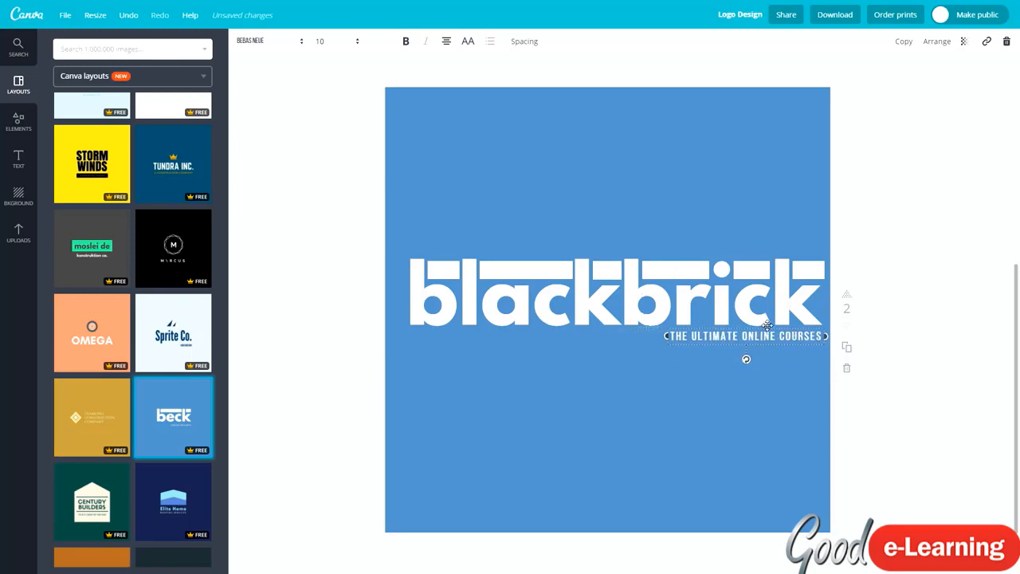
{"action": "left_click", "coordinate": [948, 417]}
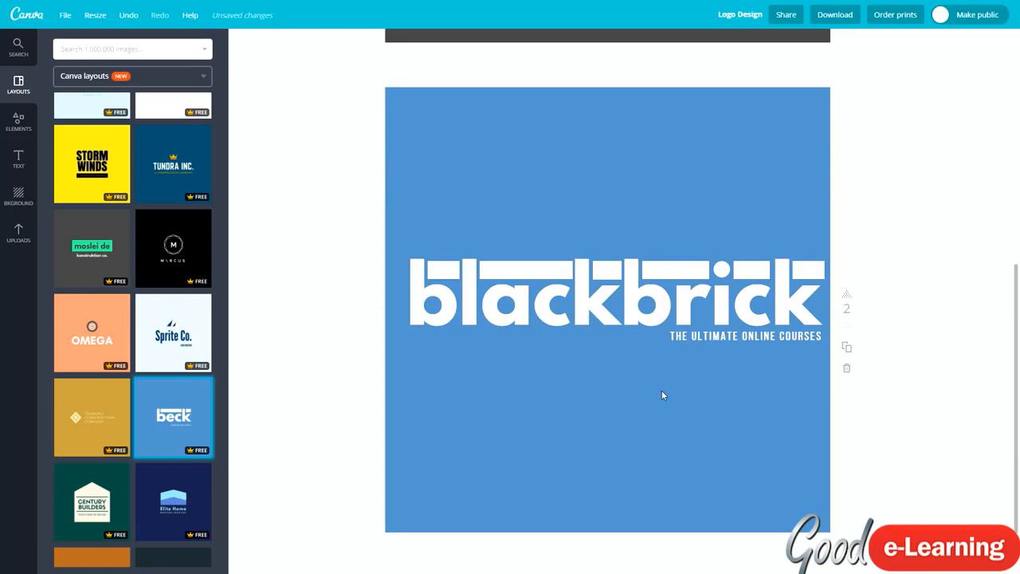
Save the design and remove the blue background behind the logo
{"action": "left_click", "coordinate": [66, 14]}
{"action": "left_click", "coordinate": [82, 128]}
{"action": "left_click", "coordinate": [376, 249]}
{"action": "left_click", "coordinate": [470, 152]}
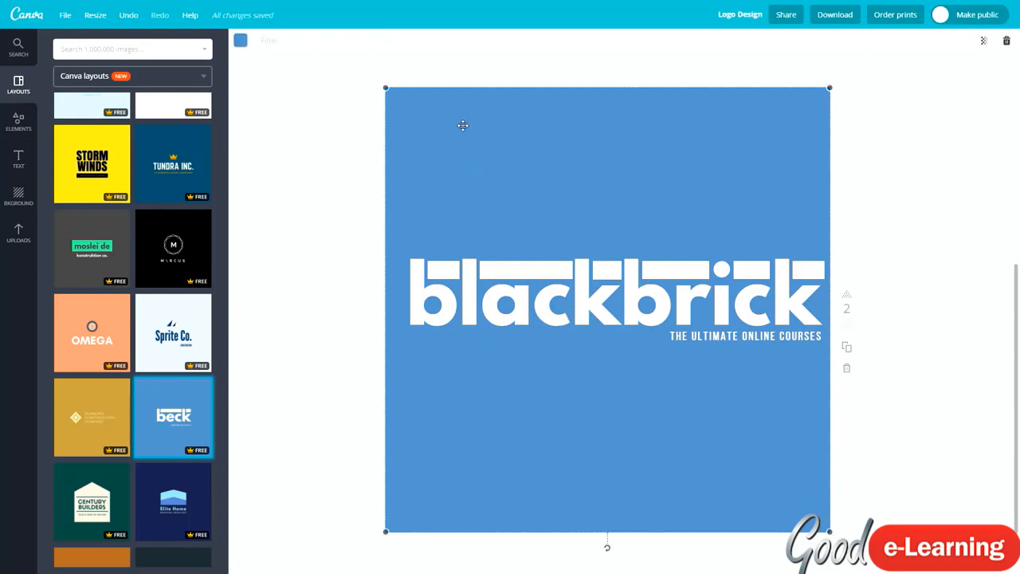
{"action": "key", "text": "ctrl+z"}
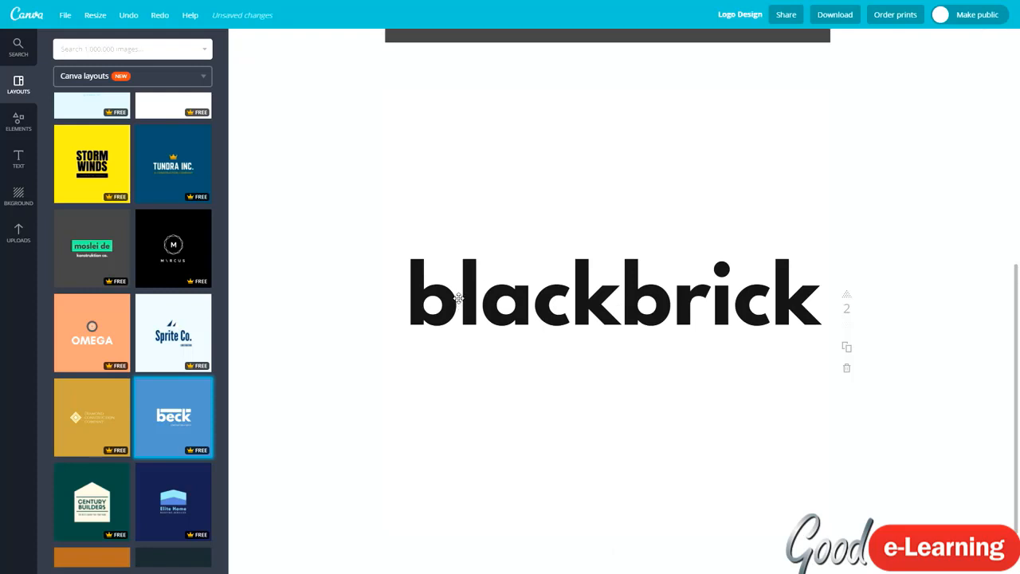
Recolour the tagline and the "blackbrick" heading with the dark grey document colour
{"action": "left_click", "coordinate": [748, 342]}
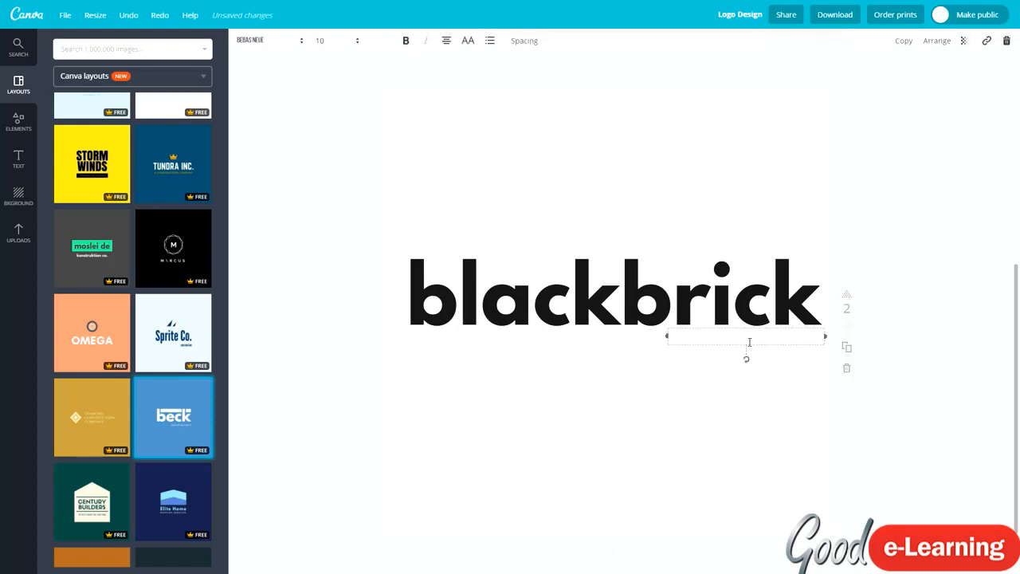
{"action": "left_click", "coordinate": [383, 40]}
{"action": "left_click", "coordinate": [406, 102]}
{"action": "left_click", "coordinate": [403, 299]}
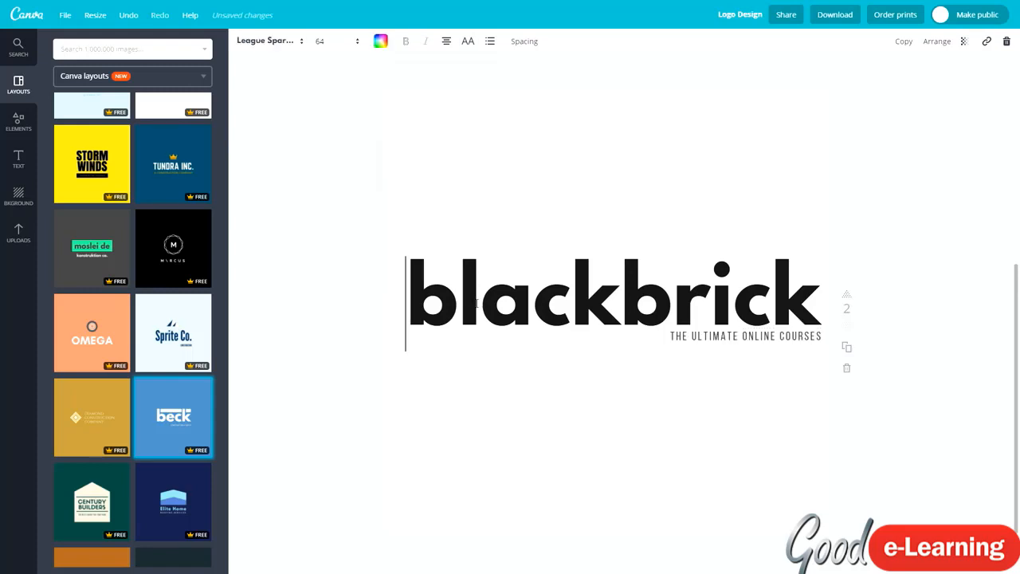
{"action": "left_click", "coordinate": [380, 41]}
{"action": "left_click", "coordinate": [409, 94]}
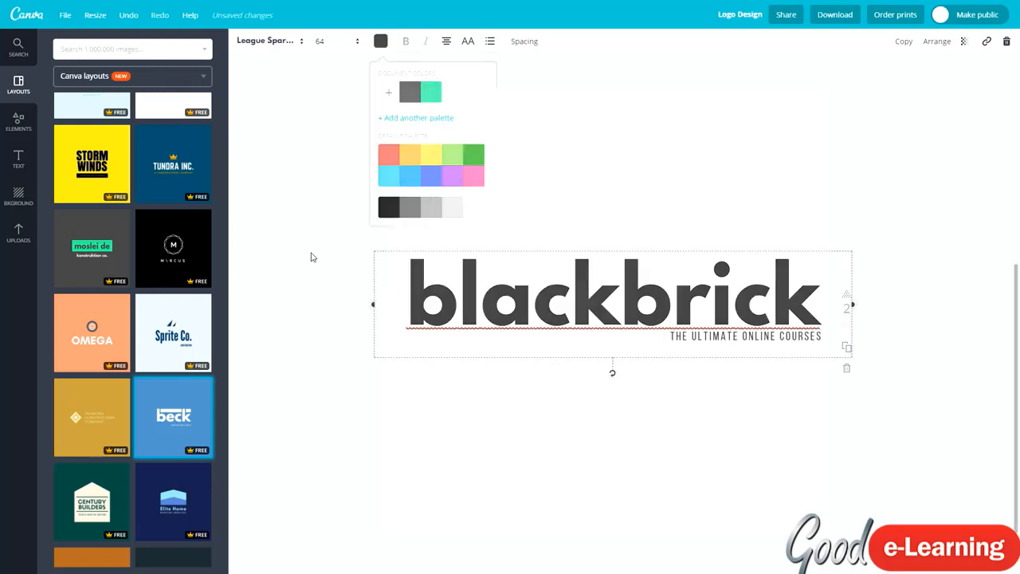
{"action": "left_click", "coordinate": [383, 365]}
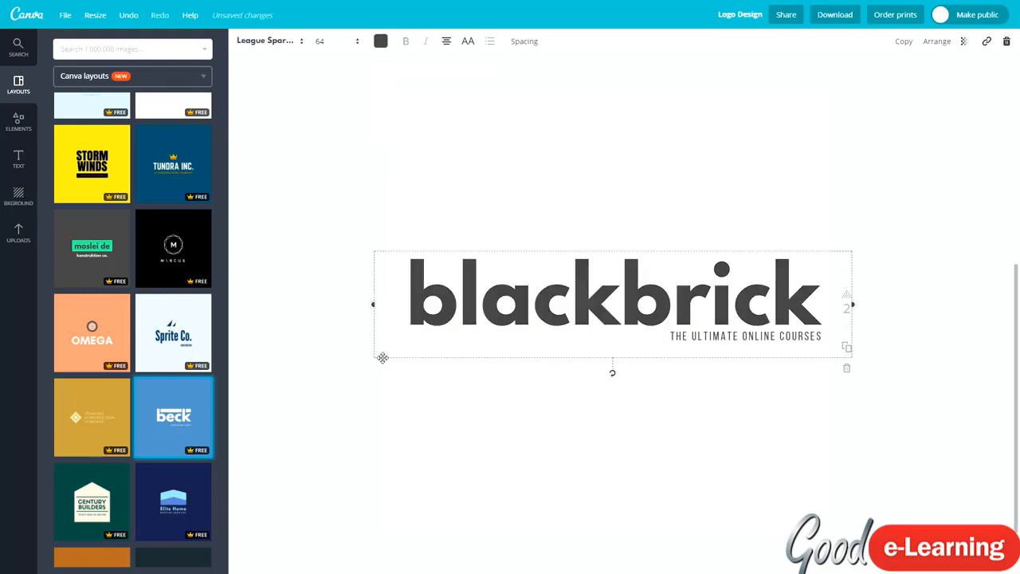
{"action": "left_click", "coordinate": [360, 357]}
Recolour the three white bars above "black" with the bright green document colour
{"action": "left_click", "coordinate": [453, 268]}
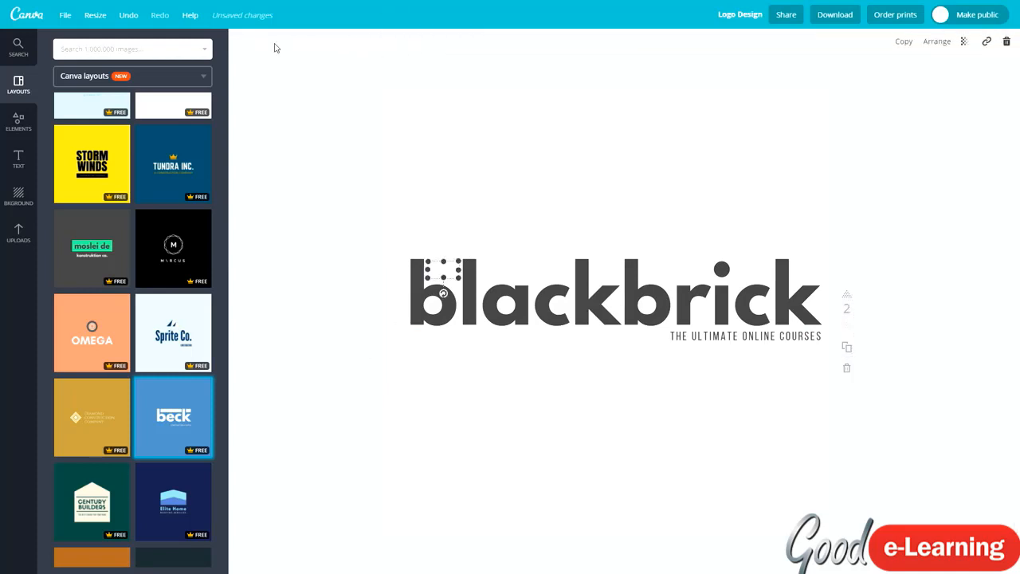
{"action": "left_click", "coordinate": [241, 42]}
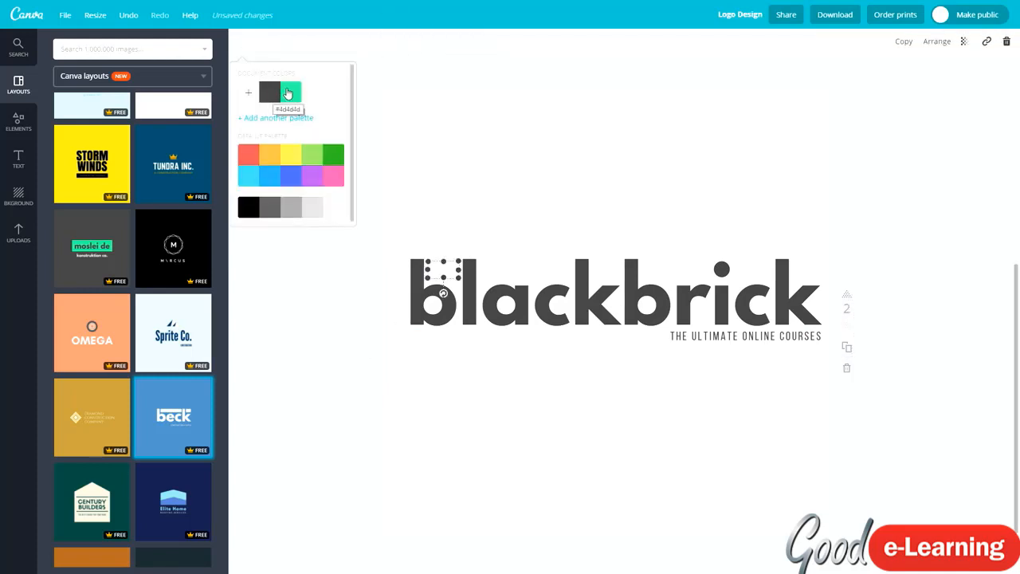
{"action": "left_click", "coordinate": [290, 93]}
{"action": "left_click", "coordinate": [492, 270]}
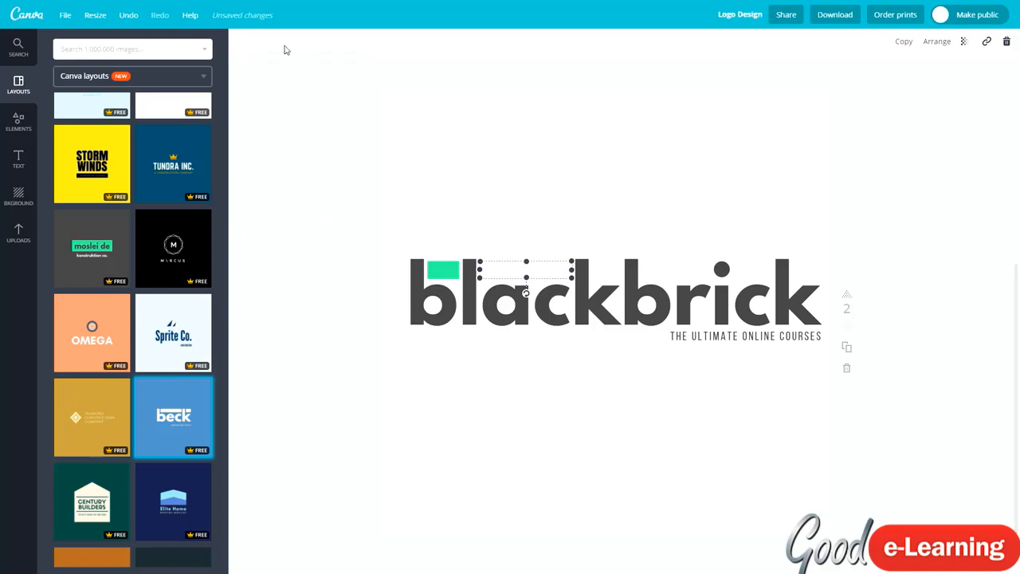
{"action": "left_click", "coordinate": [241, 42]}
{"action": "left_click", "coordinate": [290, 92]}
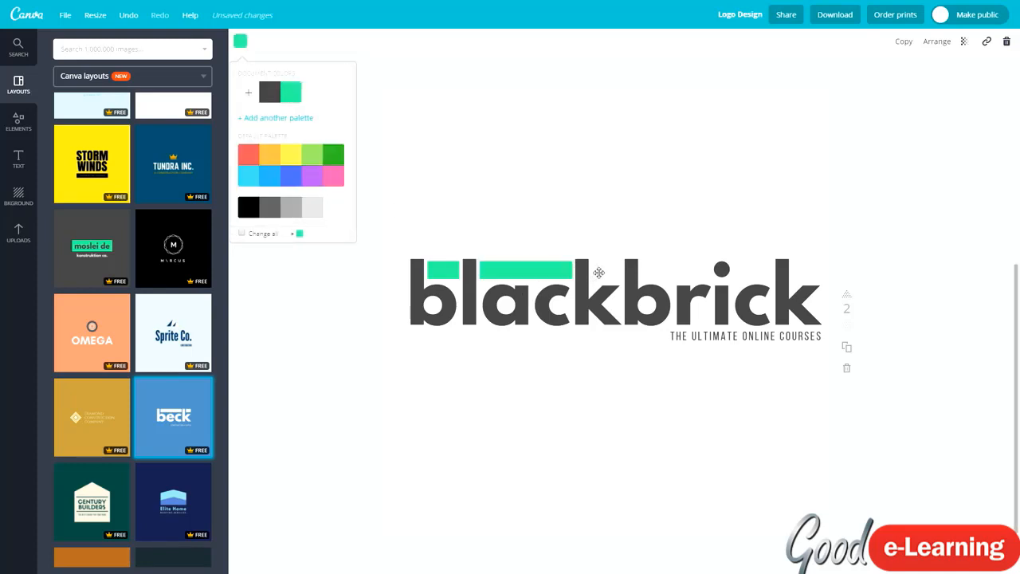
{"action": "left_click", "coordinate": [599, 271]}
{"action": "left_click", "coordinate": [287, 94]}
Recolour the three white bars above "brick" with the same bright green document colour
{"action": "left_click", "coordinate": [677, 271]}
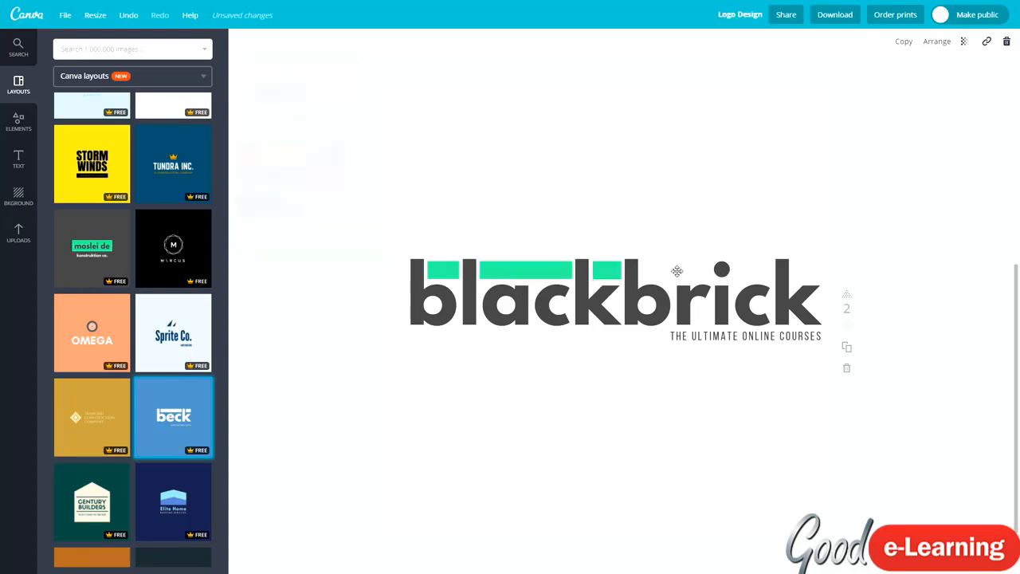
{"action": "left_click", "coordinate": [241, 42]}
{"action": "left_click", "coordinate": [288, 94]}
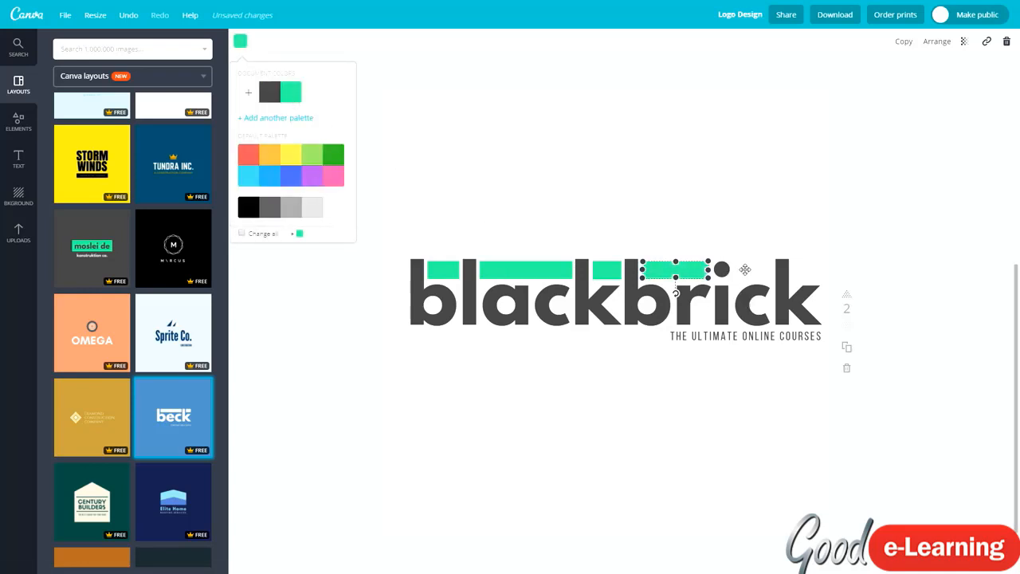
{"action": "left_click", "coordinate": [742, 271]}
{"action": "left_click", "coordinate": [241, 42]}
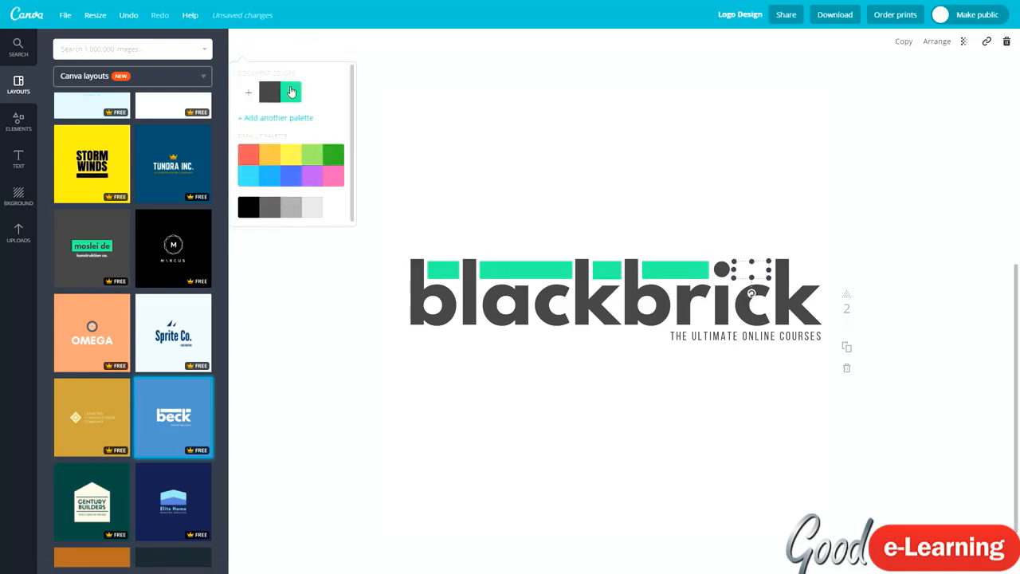
{"action": "left_click", "coordinate": [290, 92]}
{"action": "left_click", "coordinate": [810, 271]}
{"action": "left_click", "coordinate": [241, 42]}
{"action": "left_click", "coordinate": [290, 93]}
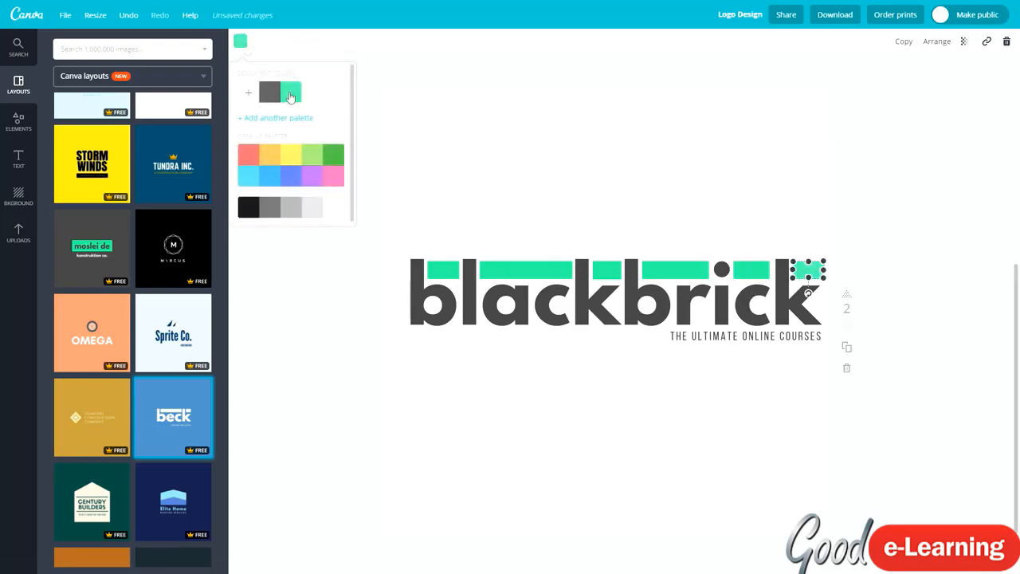
{"action": "left_click", "coordinate": [363, 345]}
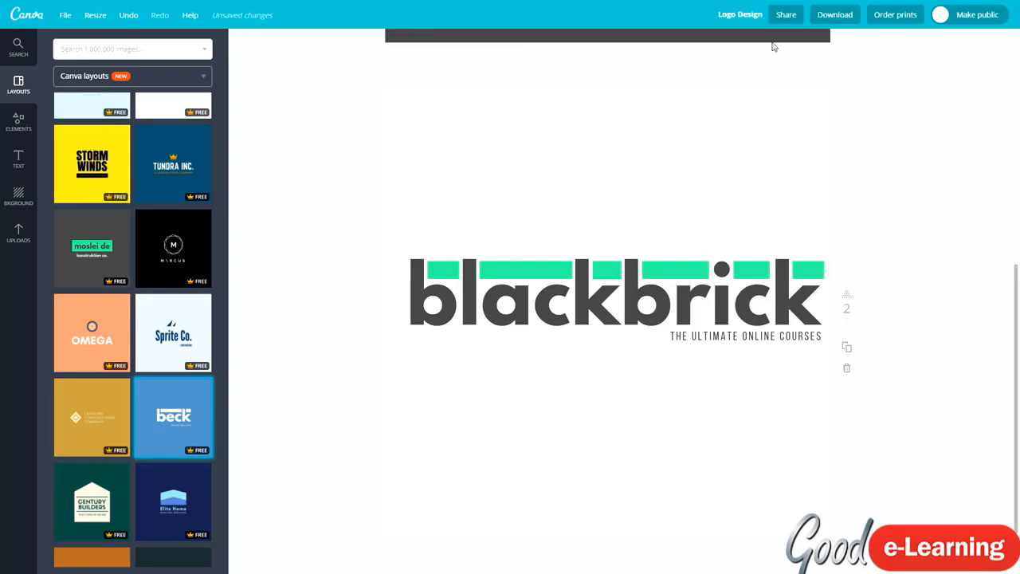
Download only page 2 as a PNG with a transparent background
{"action": "left_click", "coordinate": [835, 14]}
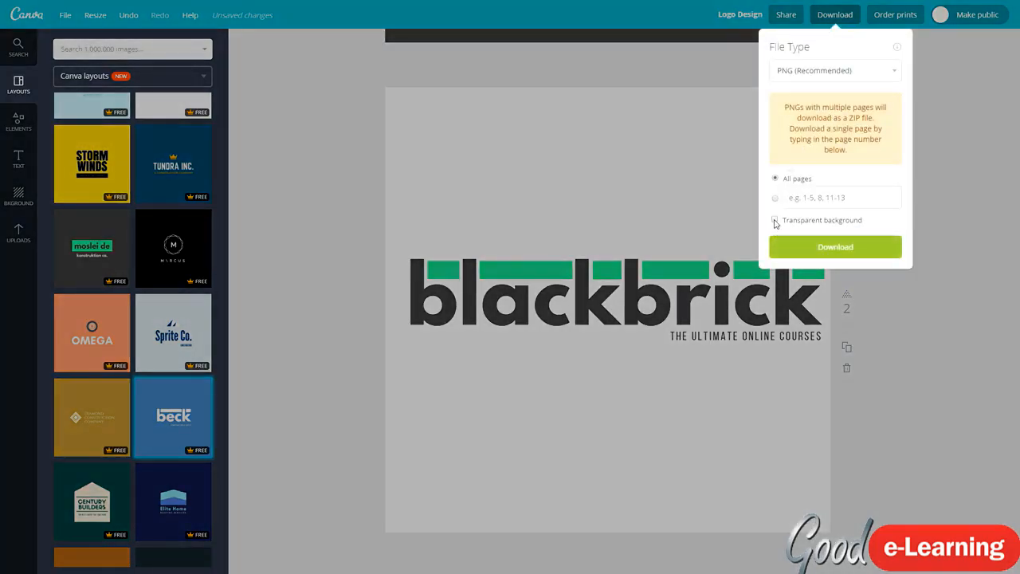
{"action": "left_click", "coordinate": [812, 200]}
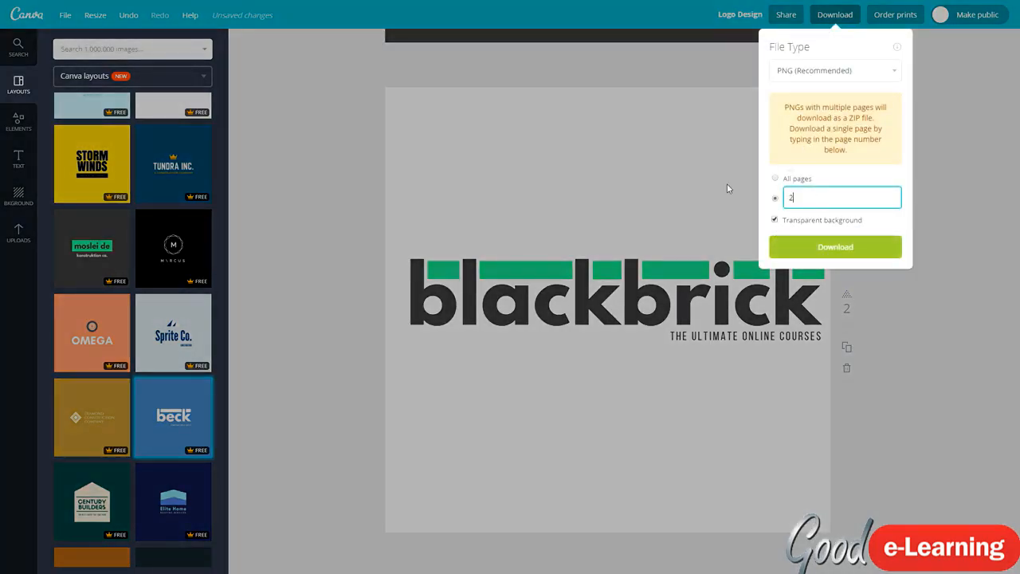
{"action": "left_click", "coordinate": [836, 75]}
{"action": "left_click", "coordinate": [818, 102]}
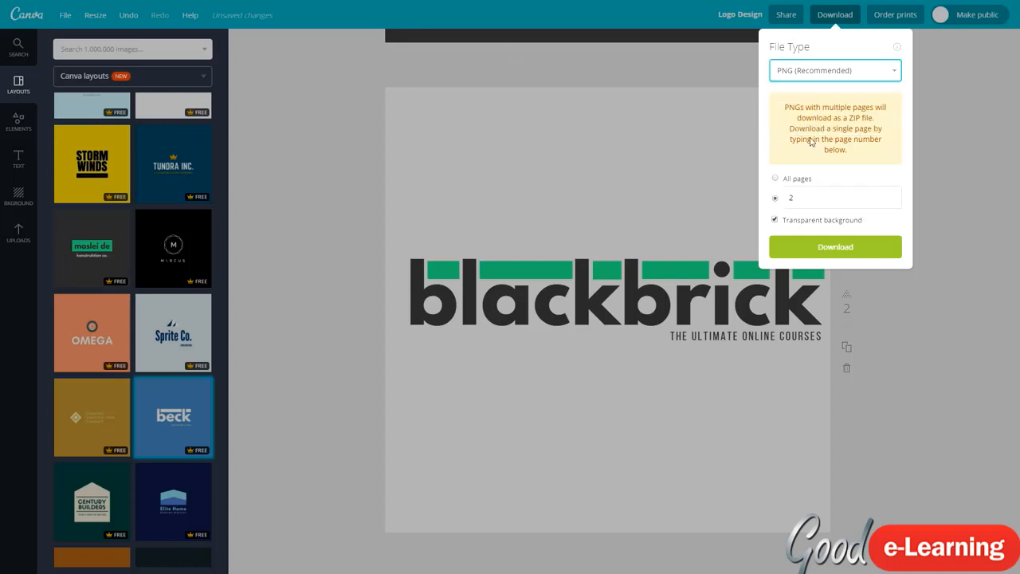
{"action": "left_click", "coordinate": [818, 247]}
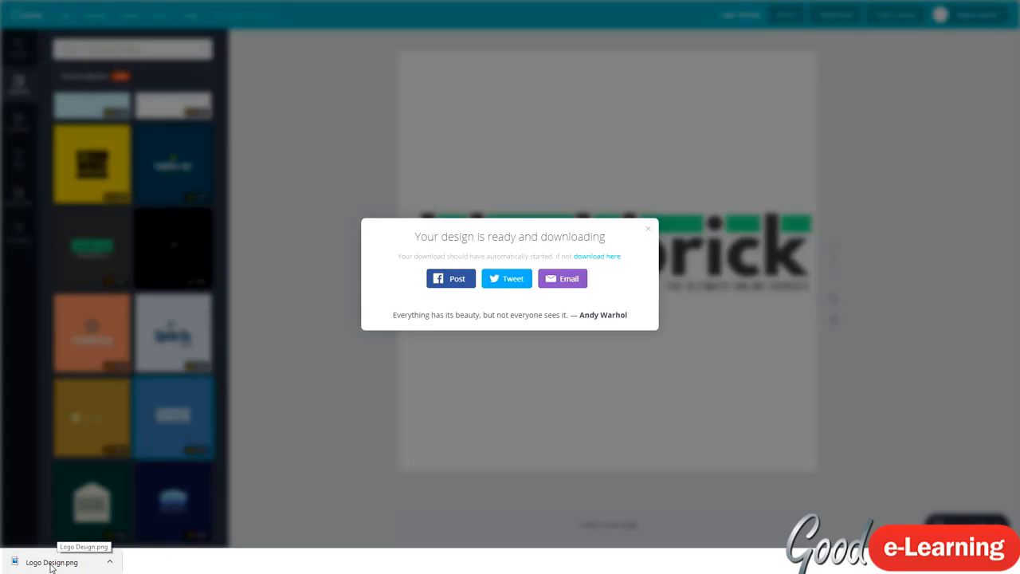
Open the downloaded Logo Design.png in Photos, check the logo's transparent background, and close the viewer
{"action": "left_click", "coordinate": [51, 563]}
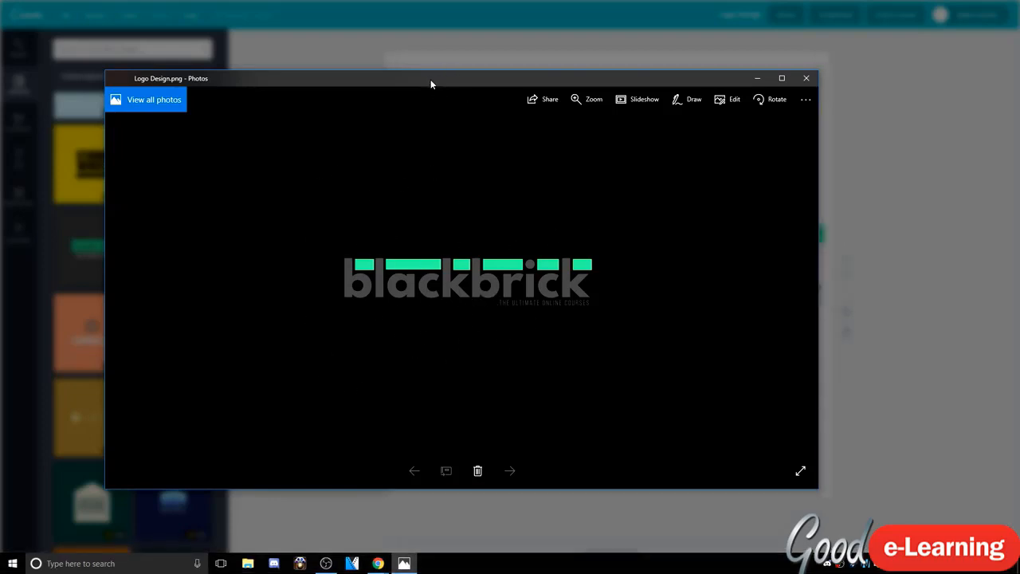
{"action": "mouse_move", "coordinate": [430, 83]}
{"action": "left_mouse_down"}
{"action": "mouse_move", "coordinate": [553, 112]}
{"action": "mouse_move", "coordinate": [416, 71]}
{"action": "left_mouse_up"}
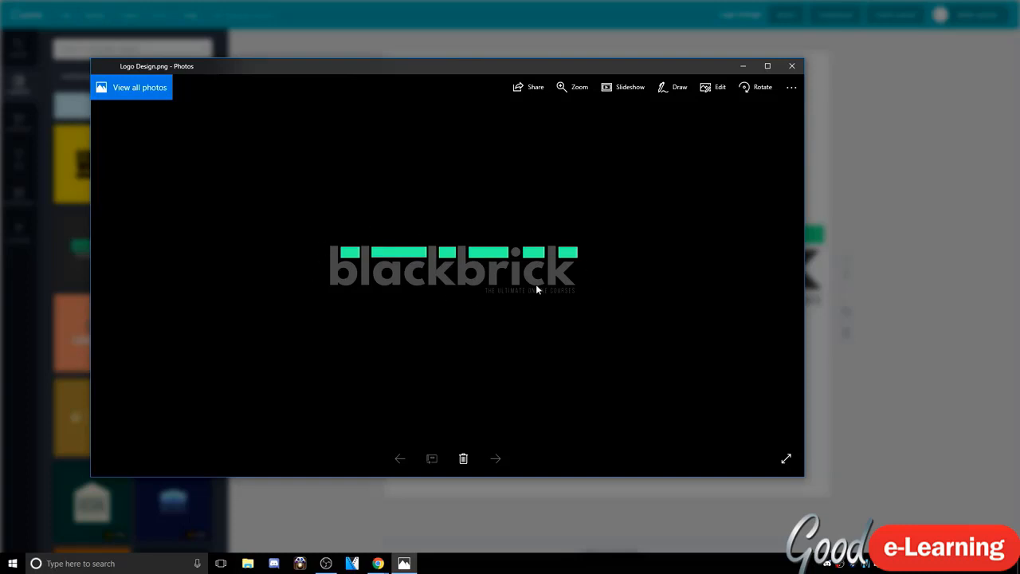
{"action": "left_click", "coordinate": [793, 68]}
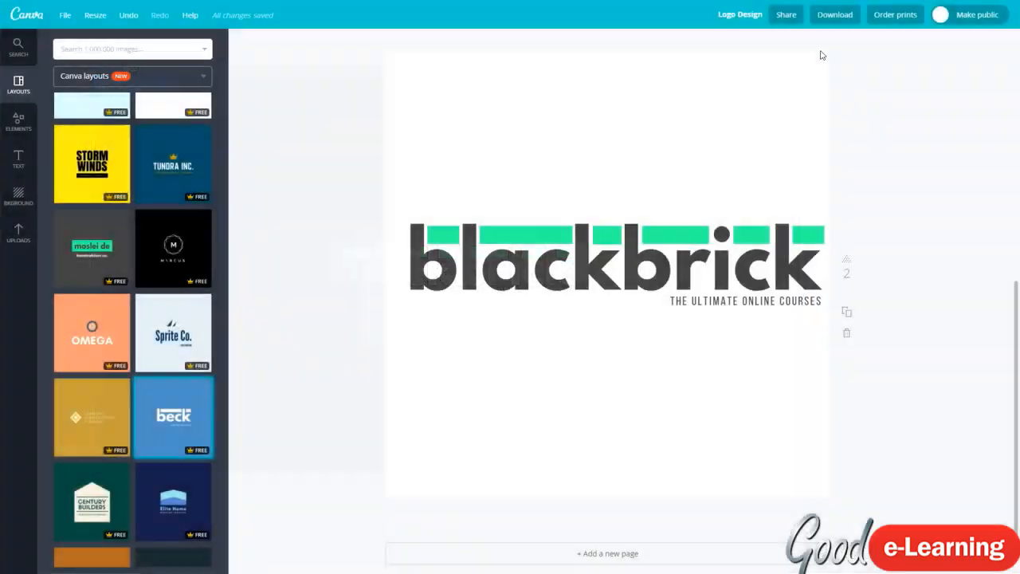
Download only page 2 as a JPG
{"action": "left_click", "coordinate": [835, 14]}
{"action": "left_click", "coordinate": [808, 75]}
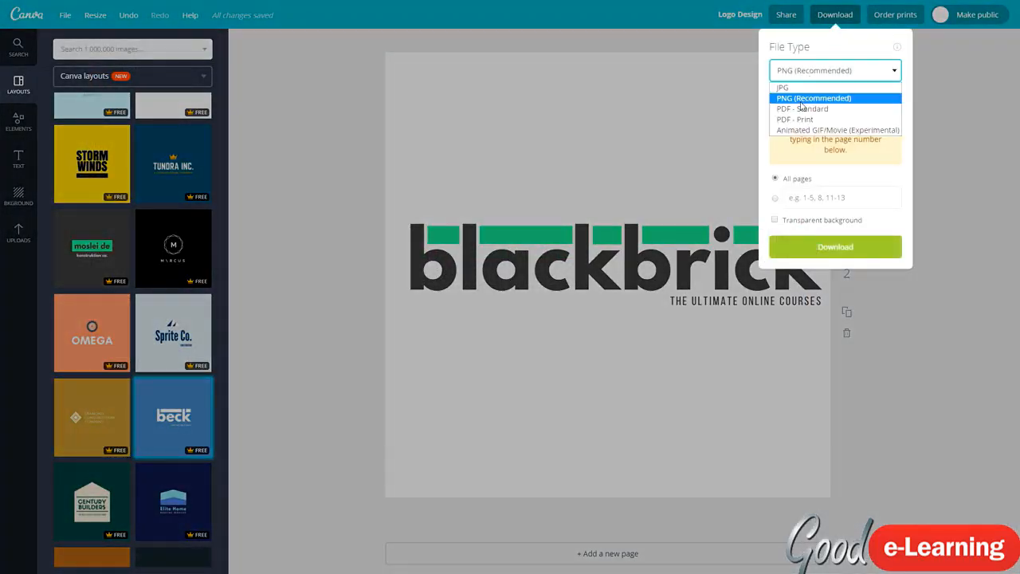
{"action": "left_click", "coordinate": [805, 86]}
{"action": "left_click", "coordinate": [816, 197]}
{"action": "type", "text": "2"}
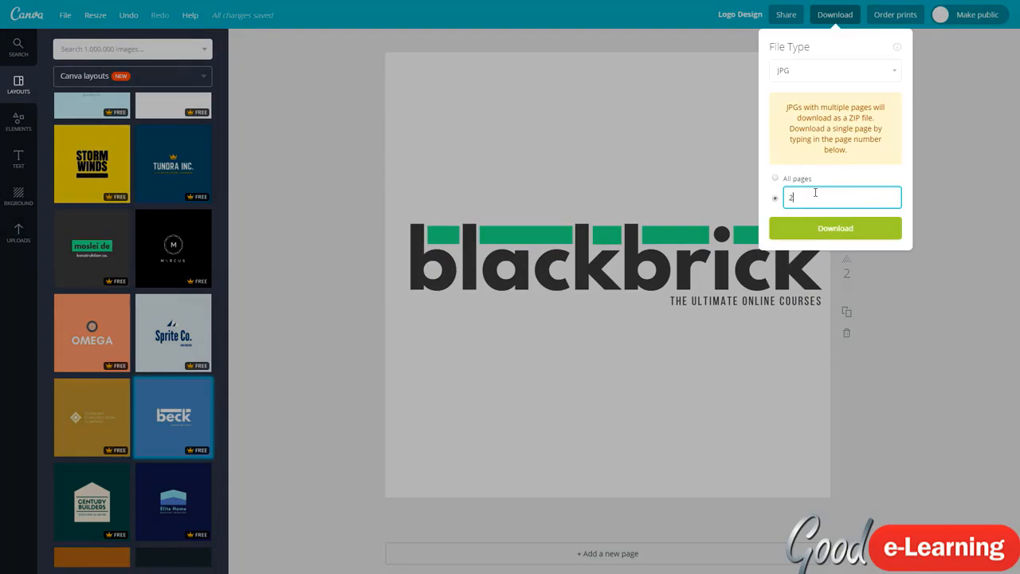
{"action": "left_click", "coordinate": [828, 227]}
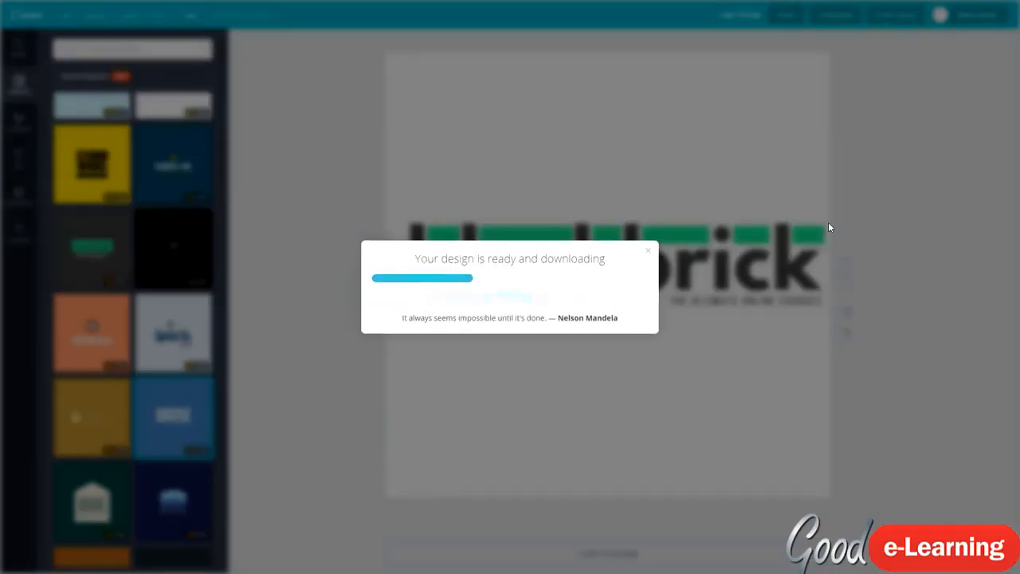
Open the downloaded Logo Design.jpg in Photos, check its background, and return to the design
{"action": "left_click", "coordinate": [52, 563]}
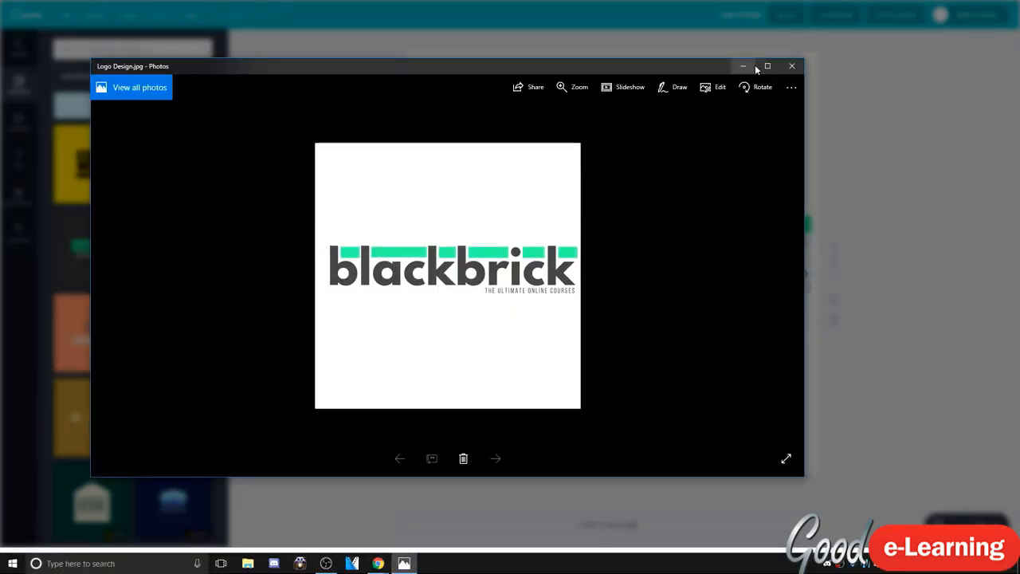
{"action": "left_click", "coordinate": [790, 67]}
{"action": "left_click", "coordinate": [888, 84]}
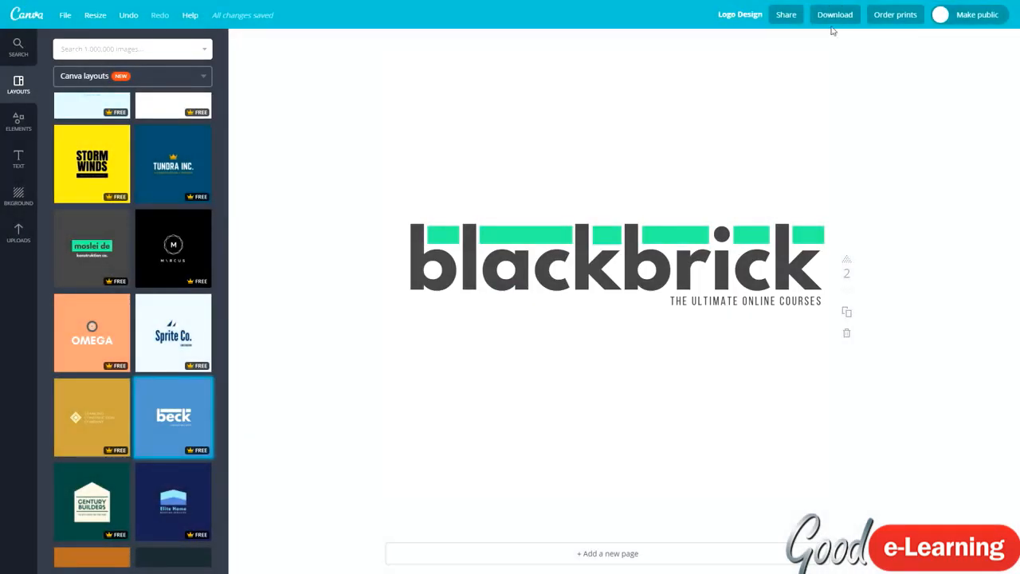
Download only page 2 as a PNG without a transparent background and check the file in Photos
{"action": "left_click", "coordinate": [837, 14]}
{"action": "left_click", "coordinate": [800, 197]}
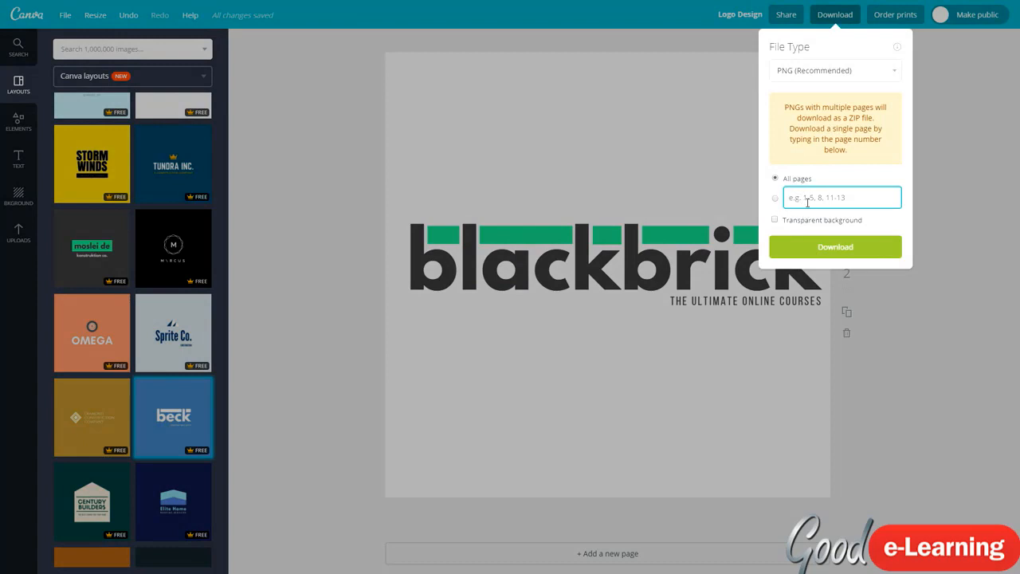
{"action": "type", "text": "1"}
{"action": "left_click", "coordinate": [836, 246]}
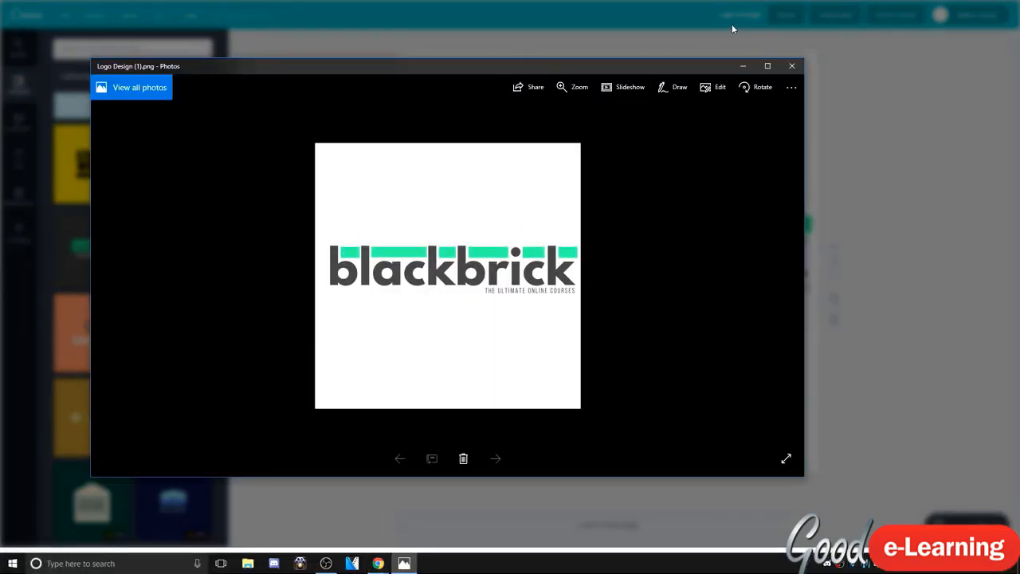
{"action": "left_click", "coordinate": [800, 66]}
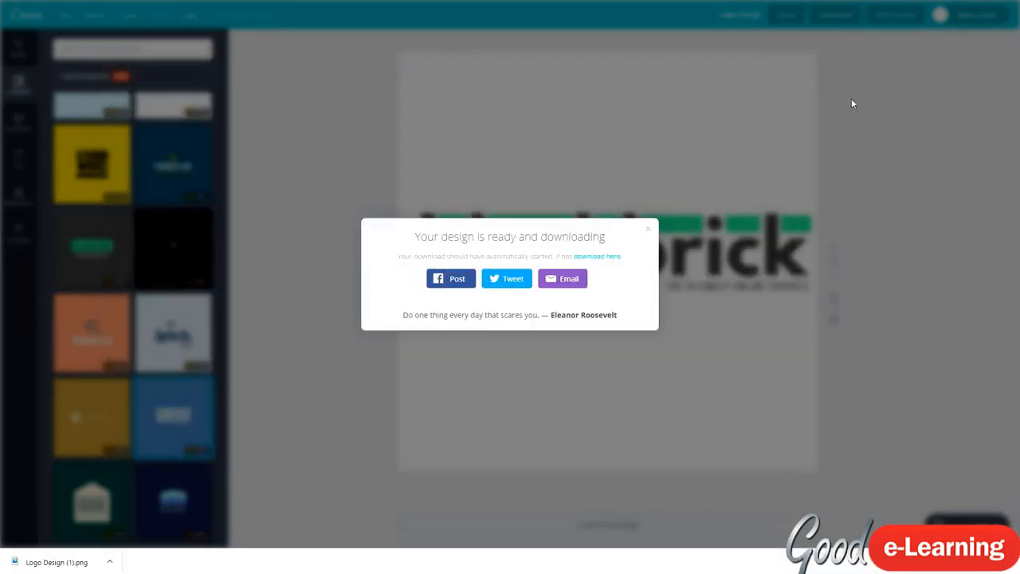
{"action": "left_click", "coordinate": [791, 227]}
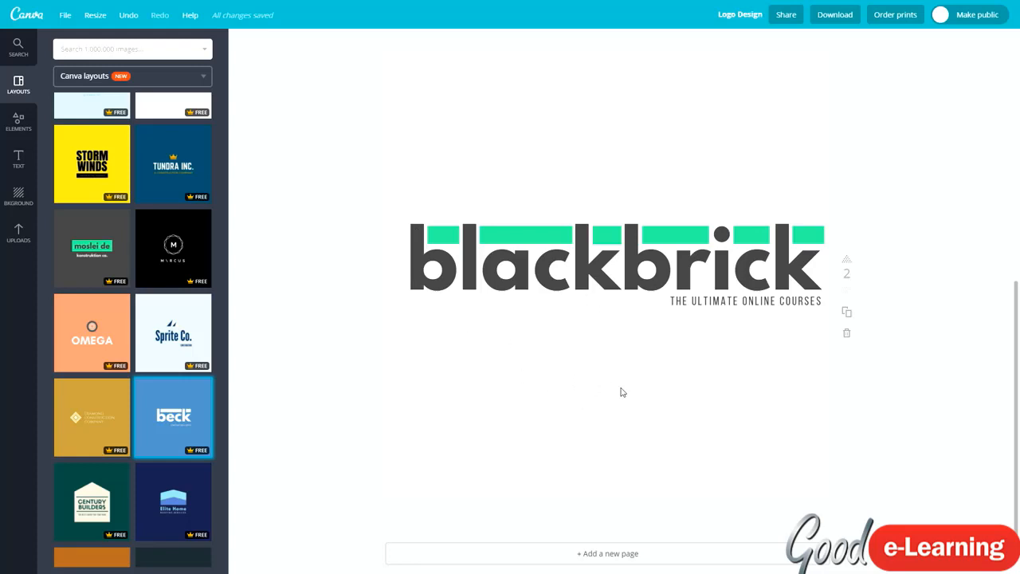
{"action": "scroll", "coordinate": [478, 432], "scroll_direction": "up", "scroll_amount": 5}
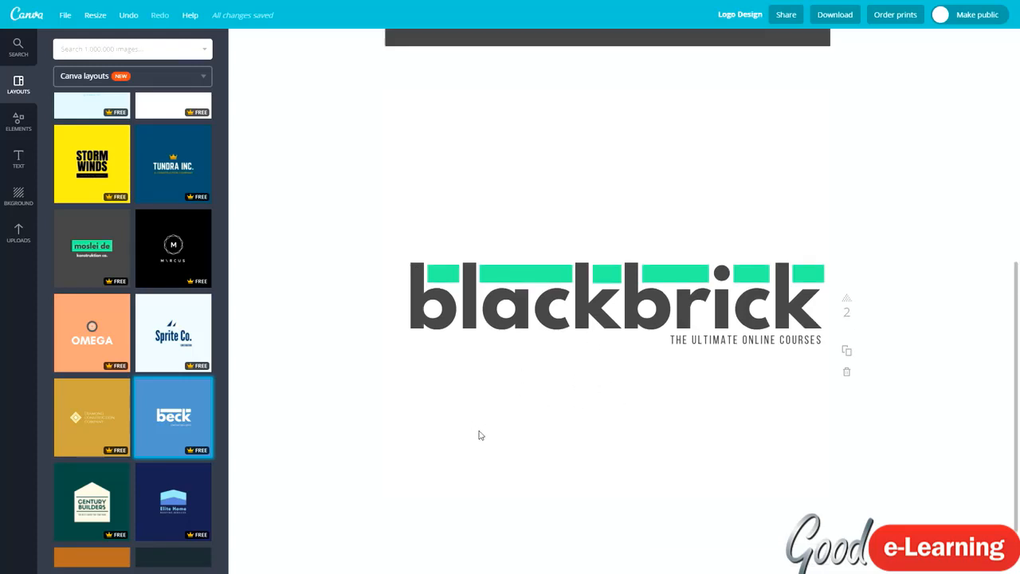
{"action": "scroll", "coordinate": [407, 411], "scroll_direction": "down", "scroll_amount": 5}
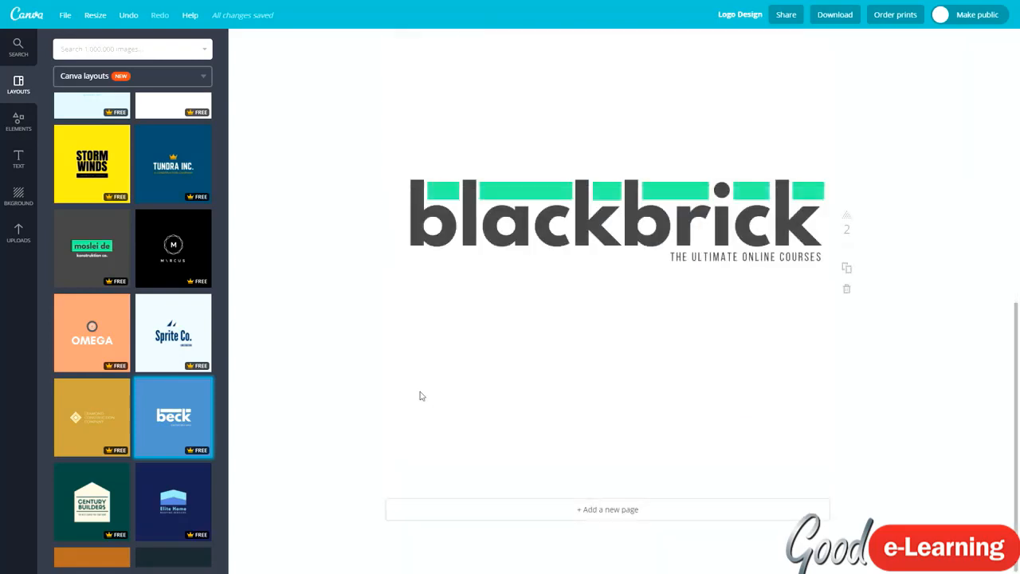
{"action": "scroll", "coordinate": [414, 398], "scroll_direction": "up", "scroll_amount": 3}
{"action": "scroll", "coordinate": [408, 430], "scroll_direction": "down", "scroll_amount": 3}
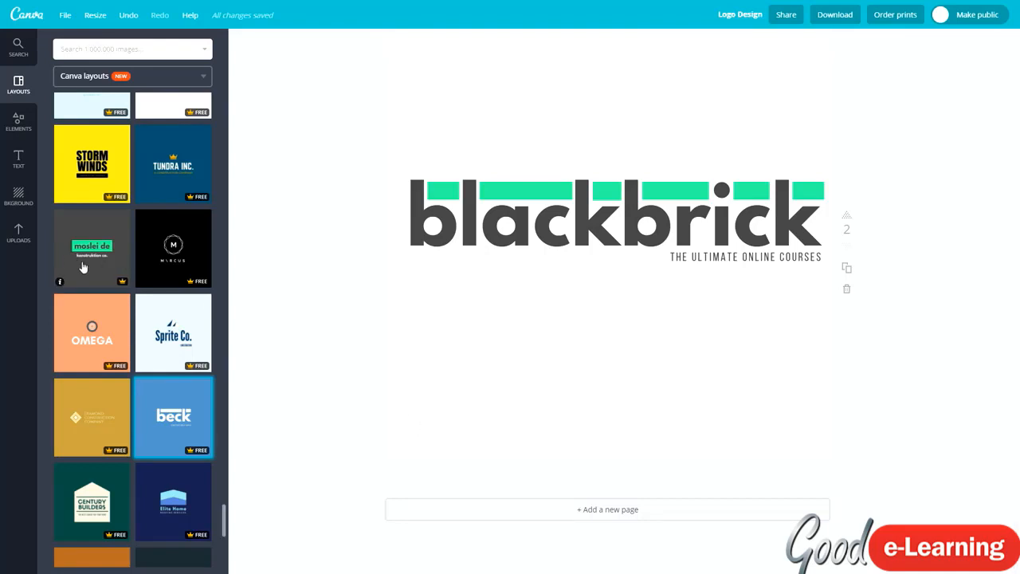
Browse further ready-made Canva logo layouts, including the construction and floral styles
{"action": "scroll", "coordinate": [88, 239], "scroll_direction": "down", "scroll_amount": 5}
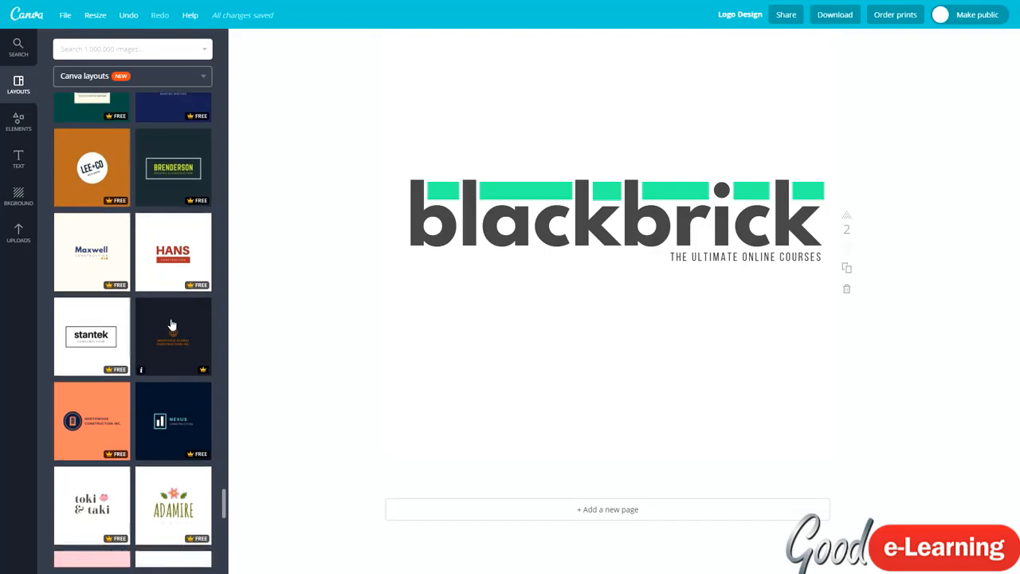
{"action": "scroll", "coordinate": [164, 335], "scroll_direction": "down", "scroll_amount": 5}
{"action": "scroll", "coordinate": [157, 385], "scroll_direction": "down", "scroll_amount": 3}
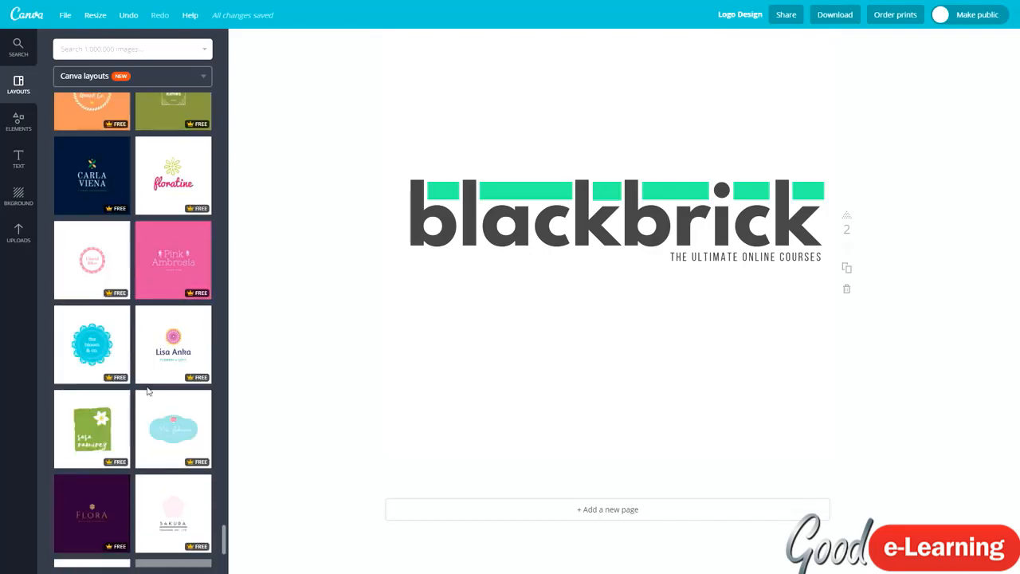
{"action": "scroll", "coordinate": [145, 397], "scroll_direction": "down", "scroll_amount": 3}
{"action": "scroll", "coordinate": [144, 396], "scroll_direction": "up", "scroll_amount": 5}
{"action": "scroll", "coordinate": [145, 396], "scroll_direction": "up", "scroll_amount": 5}
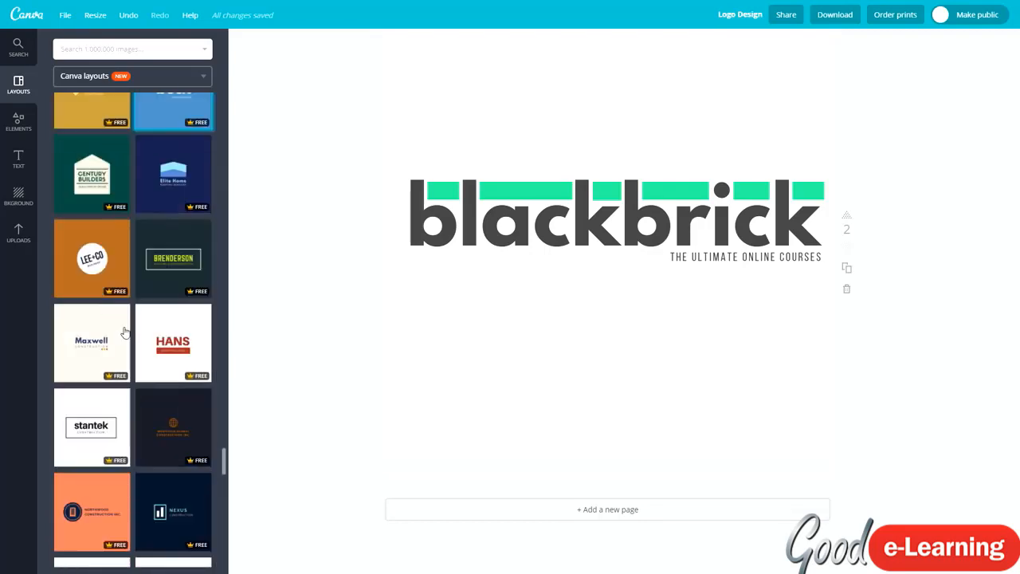
{"action": "scroll", "coordinate": [120, 387], "scroll_direction": "down", "scroll_amount": 4}
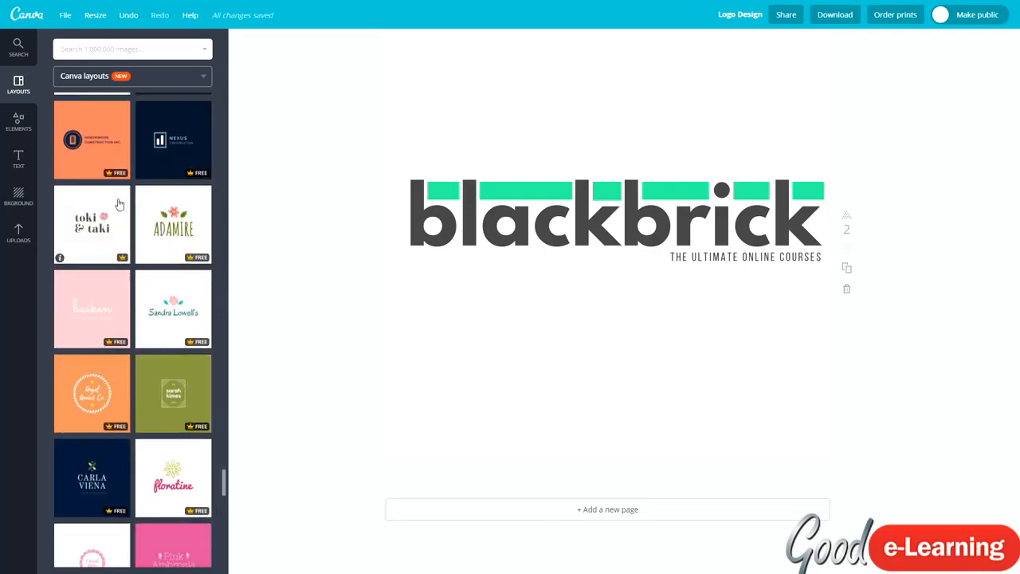
{"action": "scroll", "coordinate": [119, 200], "scroll_direction": "up", "scroll_amount": 8}
{"action": "scroll", "coordinate": [141, 299], "scroll_direction": "down", "scroll_amount": 3}
{"action": "scroll", "coordinate": [140, 299], "scroll_direction": "down", "scroll_amount": 3}
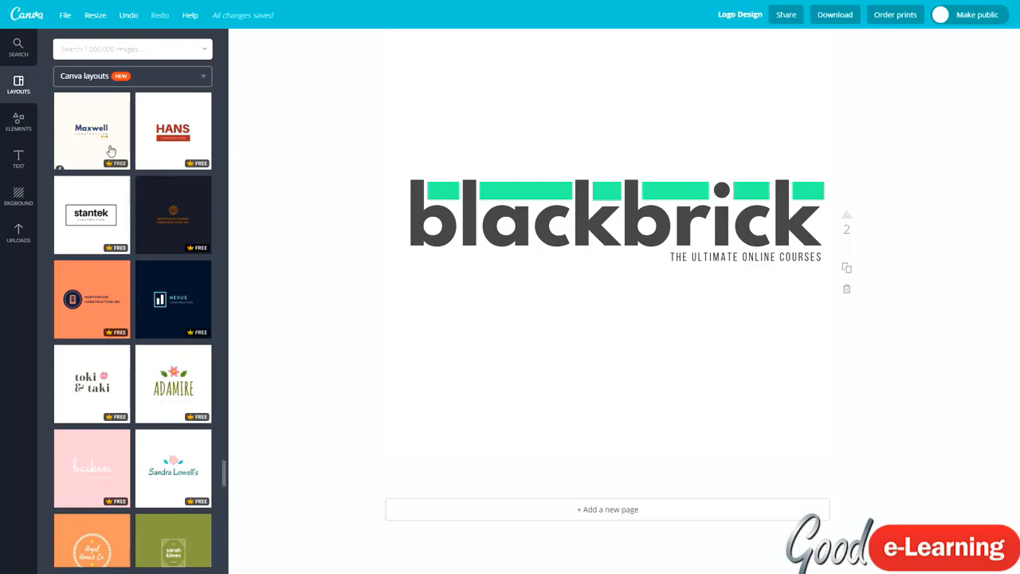
{"action": "scroll", "coordinate": [71, 377], "scroll_direction": "down", "scroll_amount": 3}
{"action": "scroll", "coordinate": [71, 376], "scroll_direction": "down", "scroll_amount": 3}
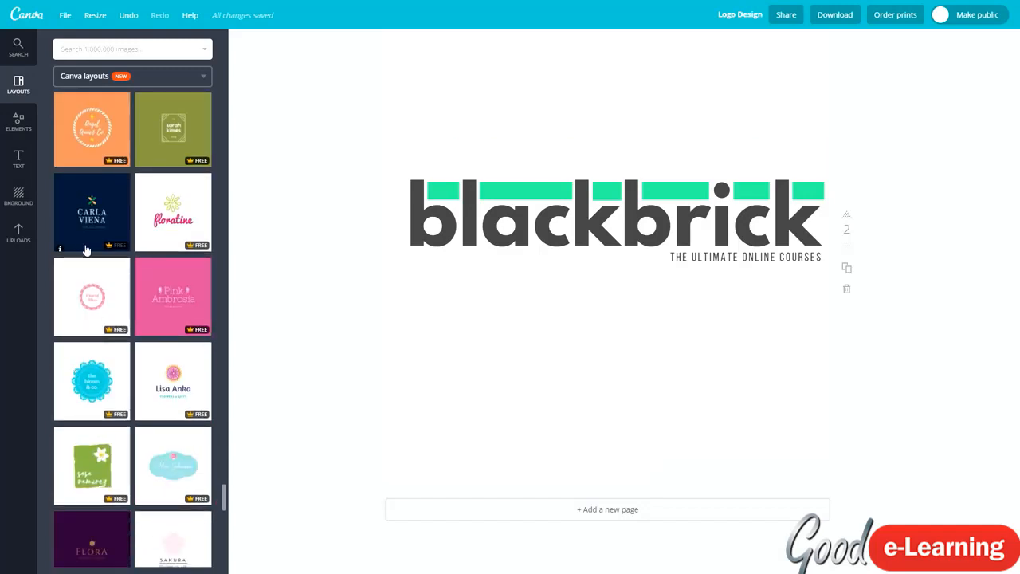
{"action": "scroll", "coordinate": [125, 523], "scroll_direction": "down", "scroll_amount": 3}
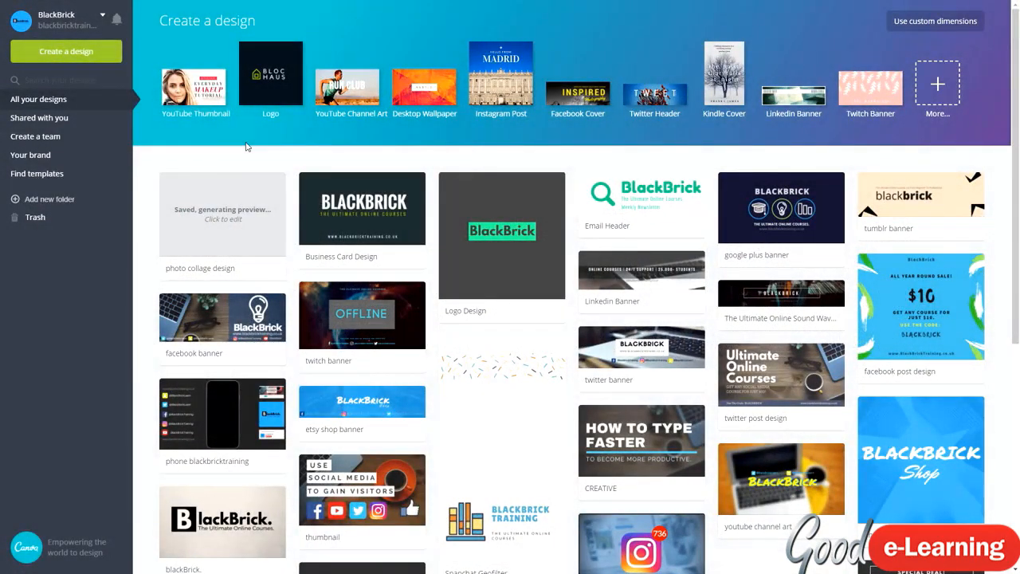
Create a new Poster design from the Marketing Materials category of all design types
{"action": "left_click", "coordinate": [936, 84]}
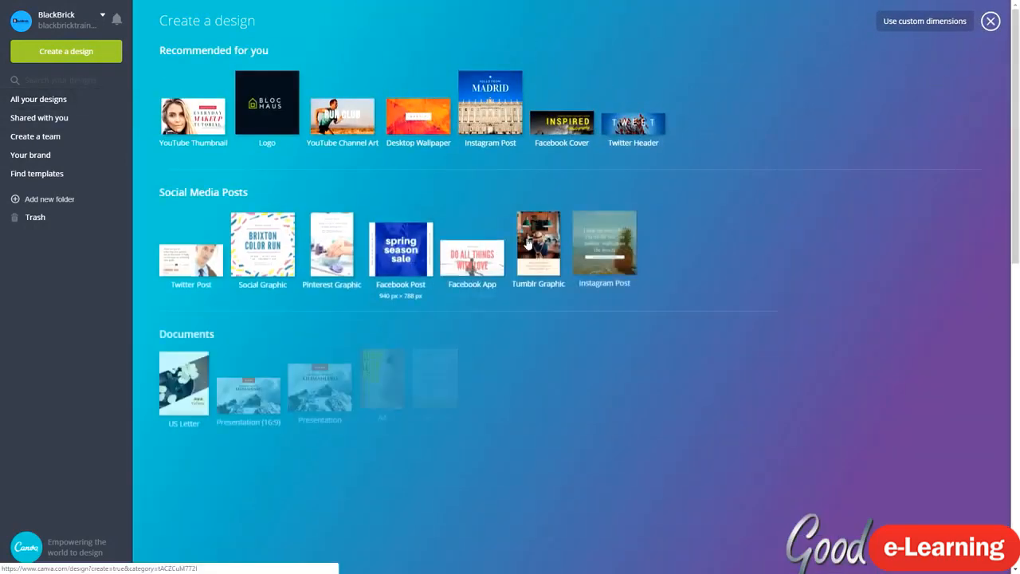
{"action": "scroll", "coordinate": [242, 245], "scroll_direction": "down", "scroll_amount": 5}
{"action": "left_click_drag", "start_coordinate": [172, 246], "coordinate": [256, 247]}
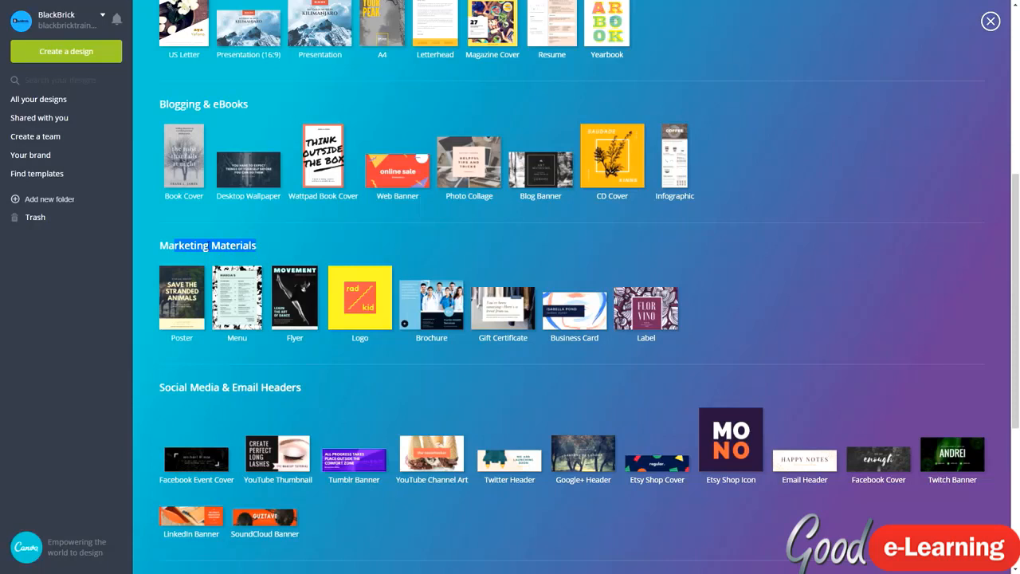
{"action": "left_click", "coordinate": [209, 246]}
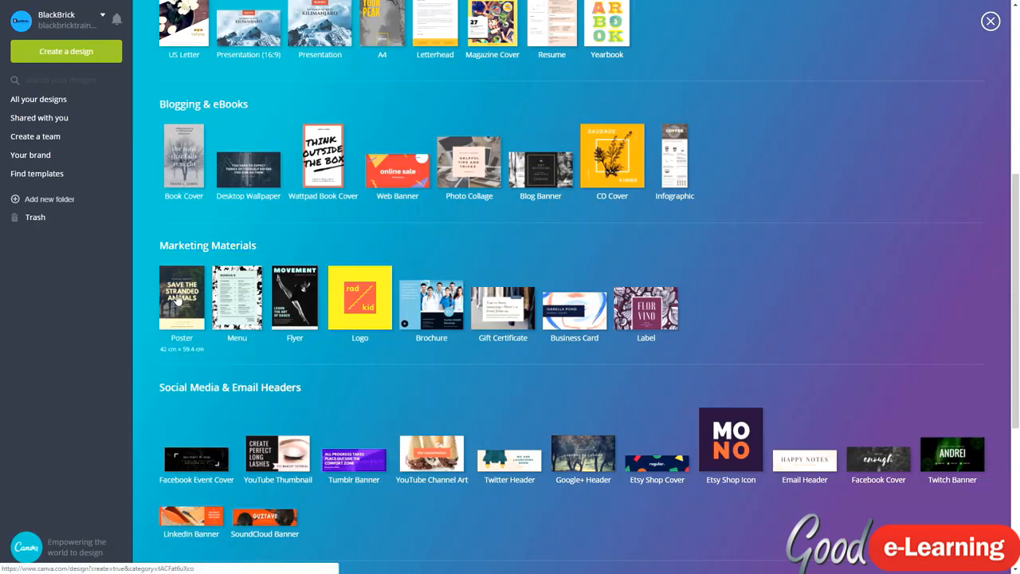
{"action": "left_click", "coordinate": [177, 300]}
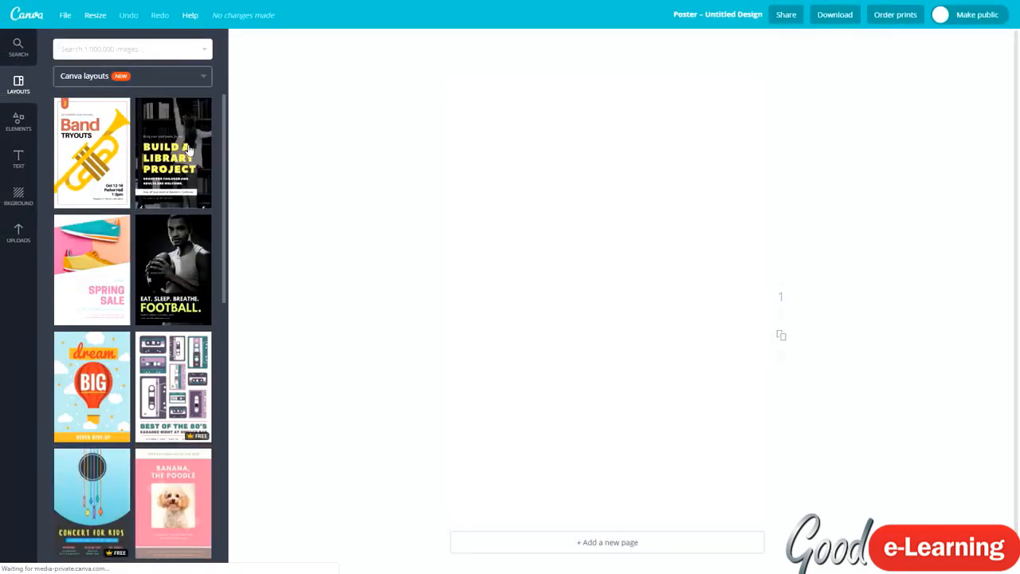
Find the blue Leadership Conference layout with the arrows among the poster layouts and apply it to page 1
{"action": "scroll", "coordinate": [150, 280], "scroll_direction": "down", "scroll_amount": 7}
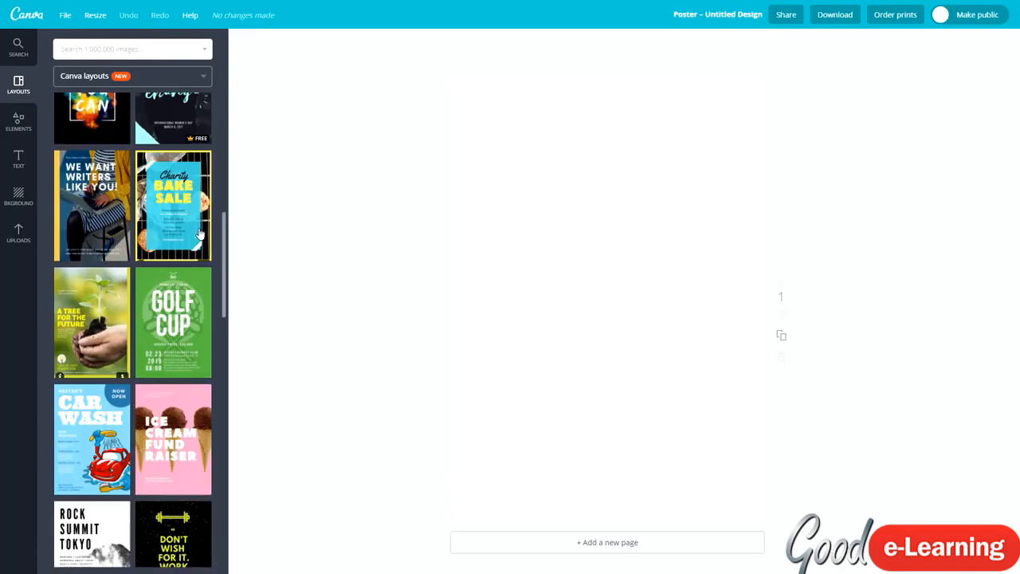
{"action": "scroll", "coordinate": [137, 403], "scroll_direction": "up", "scroll_amount": 7}
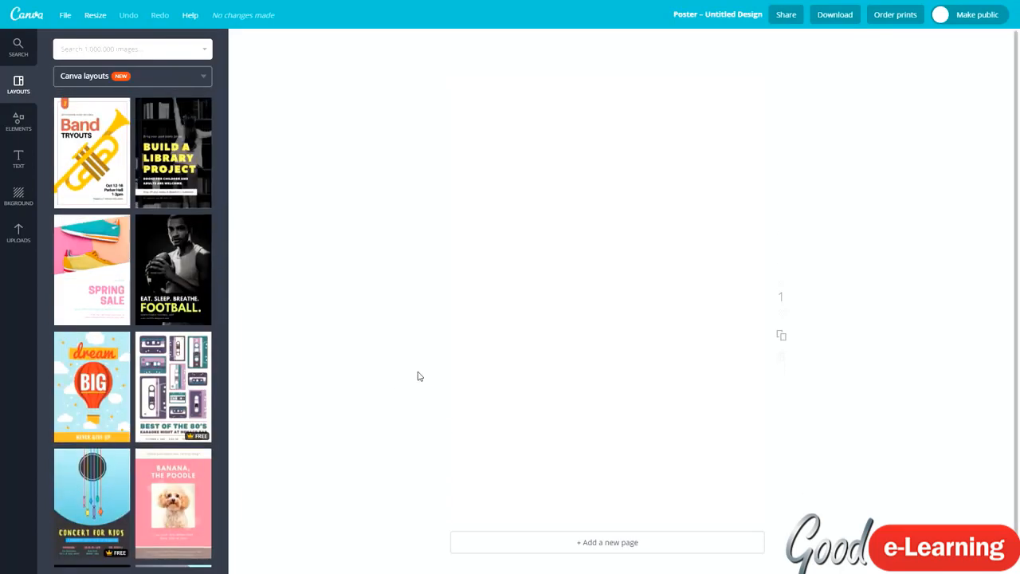
{"action": "scroll", "coordinate": [420, 376], "scroll_direction": "down", "scroll_amount": 1}
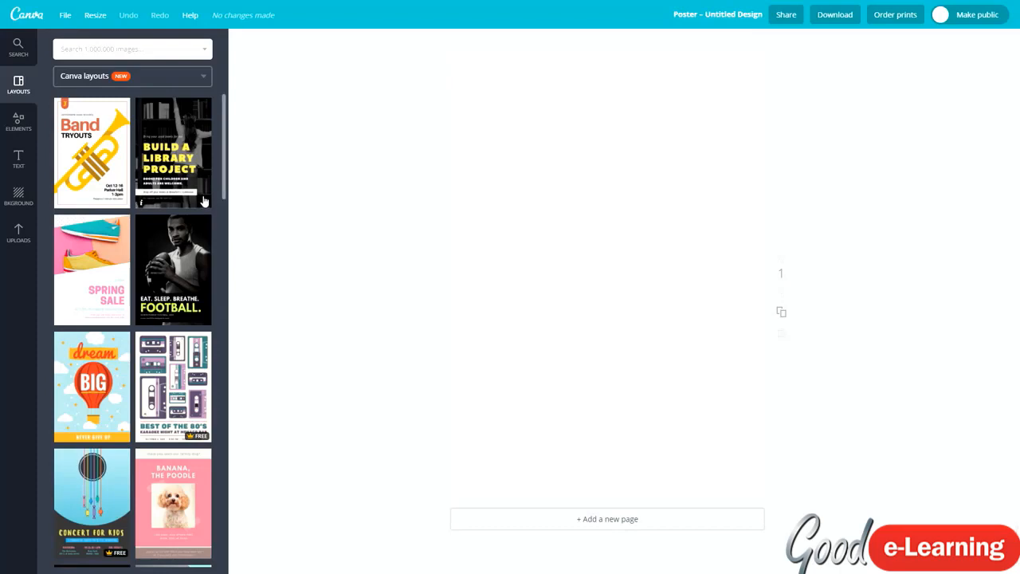
{"action": "scroll", "coordinate": [137, 203], "scroll_direction": "down", "scroll_amount": 5}
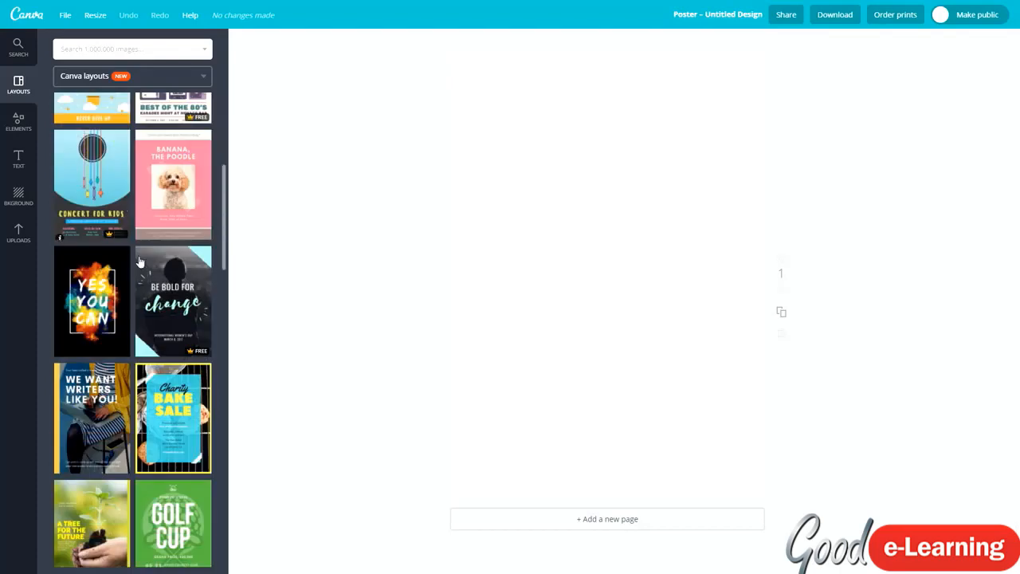
{"action": "scroll", "coordinate": [136, 279], "scroll_direction": "up", "scroll_amount": 4}
{"action": "scroll", "coordinate": [135, 356], "scroll_direction": "down", "scroll_amount": 5}
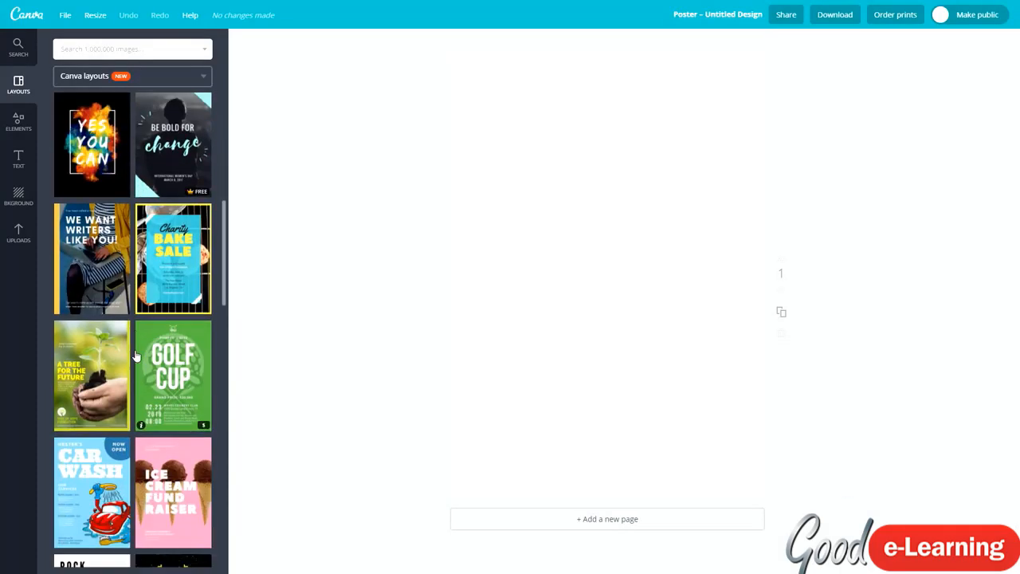
{"action": "scroll", "coordinate": [132, 370], "scroll_direction": "down", "scroll_amount": 3}
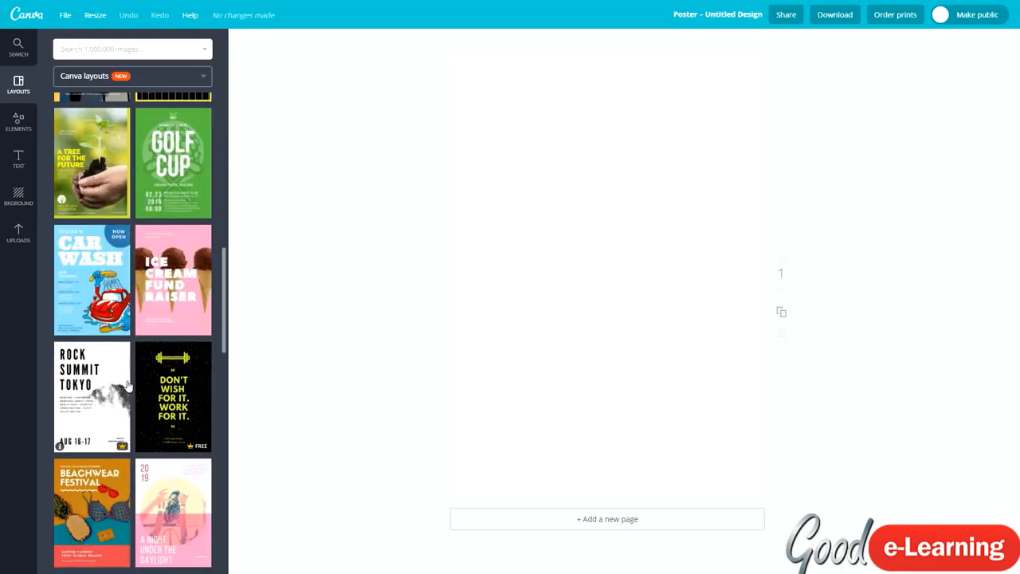
{"action": "scroll", "coordinate": [112, 410], "scroll_direction": "down", "scroll_amount": 6}
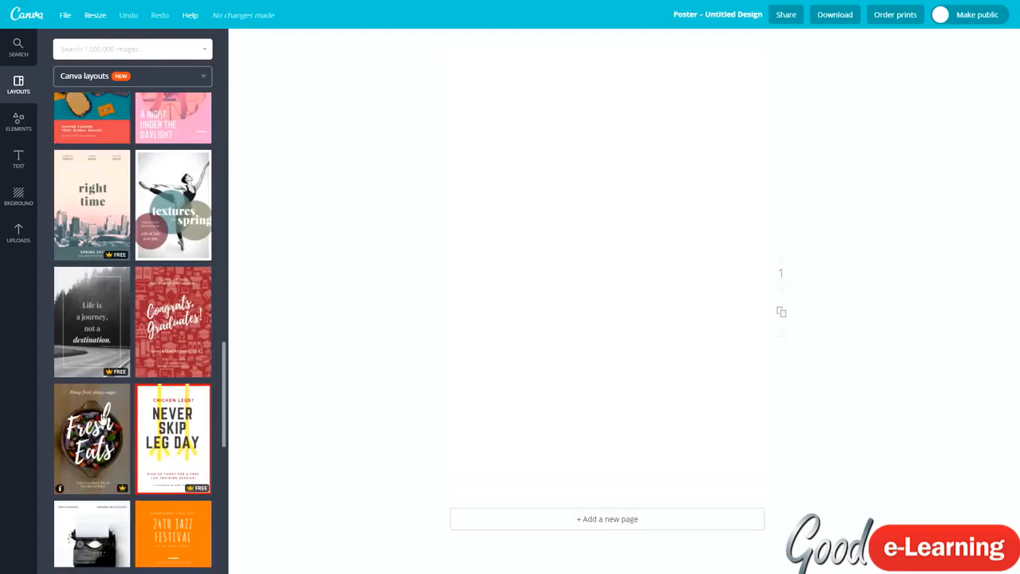
{"action": "scroll", "coordinate": [102, 419], "scroll_direction": "down", "scroll_amount": 1}
{"action": "scroll", "coordinate": [102, 419], "scroll_direction": "down", "scroll_amount": 3}
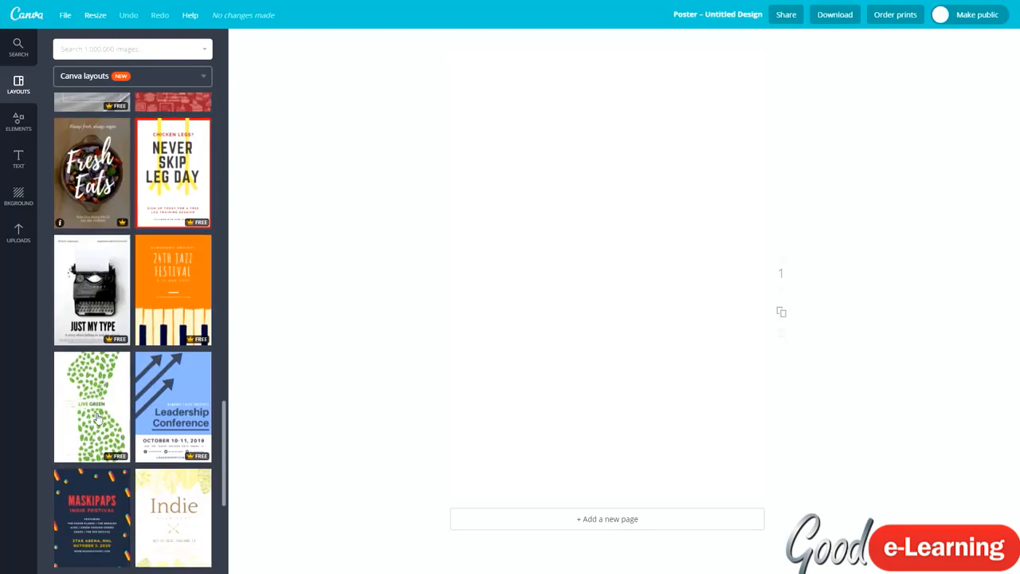
{"action": "scroll", "coordinate": [100, 420], "scroll_direction": "down", "scroll_amount": 4}
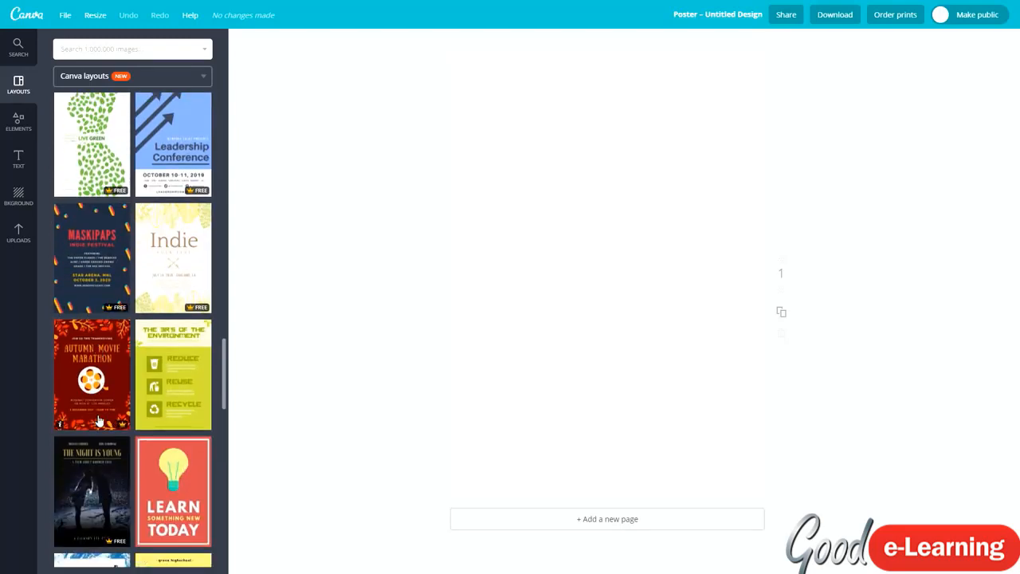
{"action": "left_click", "coordinate": [172, 147]}
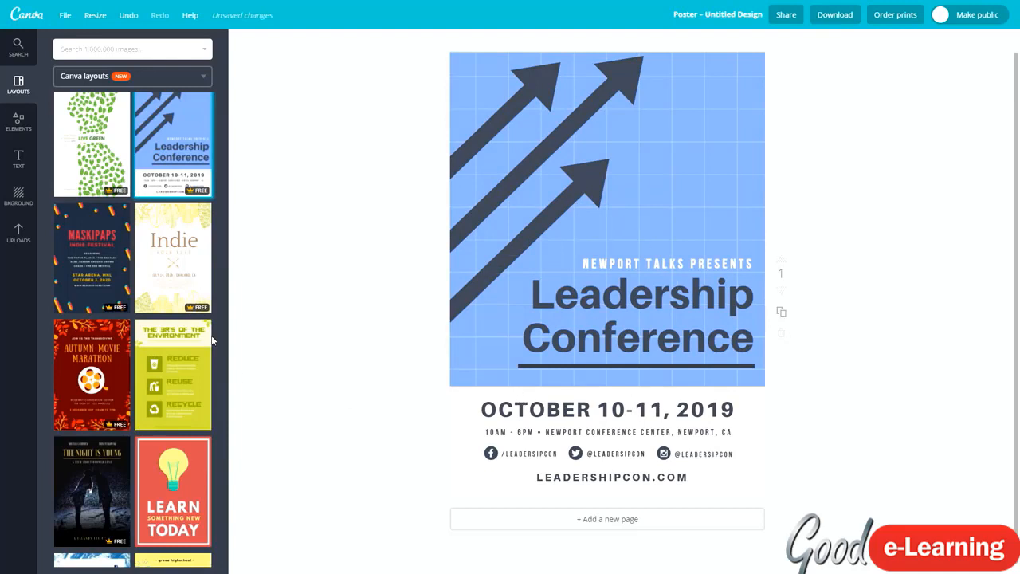
Look through more poster layouts and add a blank second page to the poster
{"action": "scroll", "coordinate": [193, 258], "scroll_direction": "down", "scroll_amount": 2}
{"action": "scroll", "coordinate": [146, 283], "scroll_direction": "down", "scroll_amount": 1}
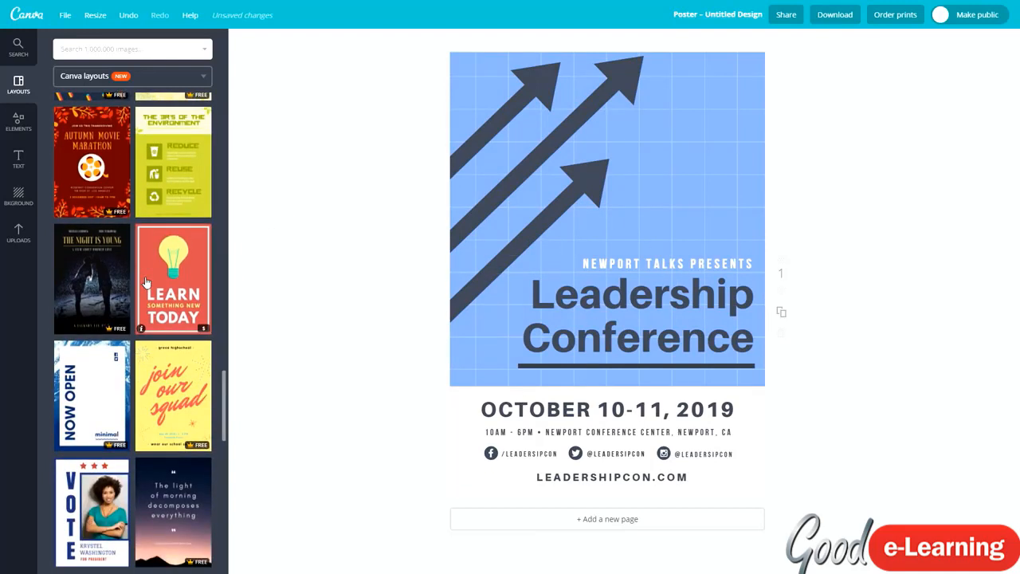
{"action": "scroll", "coordinate": [144, 279], "scroll_direction": "down", "scroll_amount": 1}
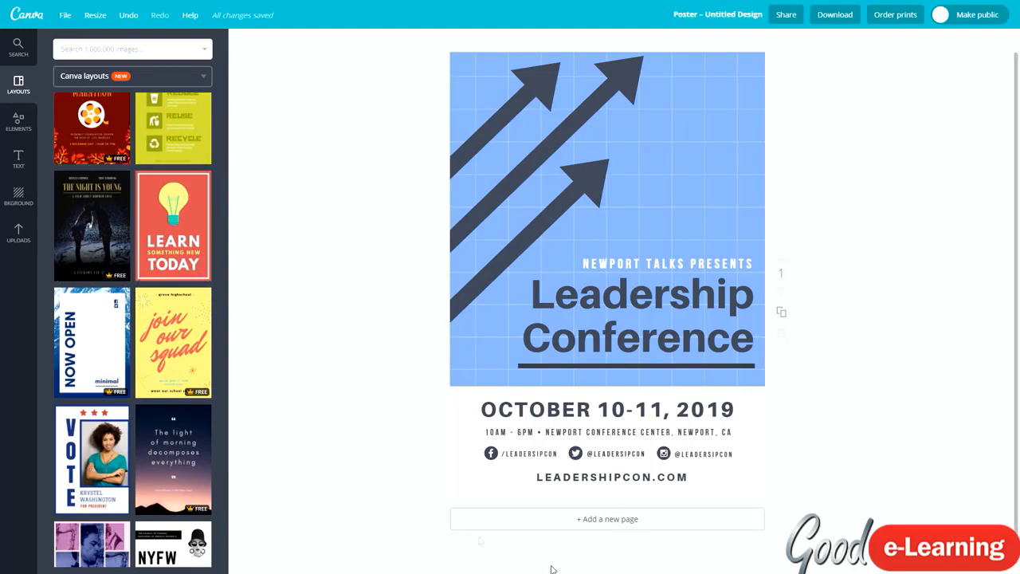
{"action": "left_click", "coordinate": [590, 519]}
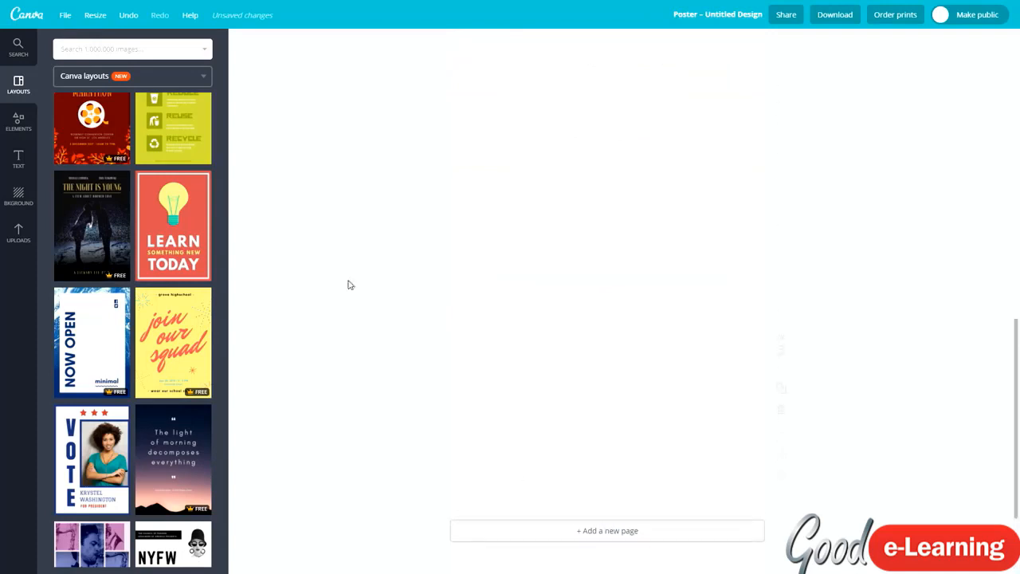
Replace the line above the poster title on page 1 with "BLACKBRICK PRESENTS"
{"action": "scroll", "coordinate": [458, 488], "scroll_direction": "up", "scroll_amount": 3}
{"action": "scroll", "coordinate": [457, 488], "scroll_direction": "up", "scroll_amount": 3}
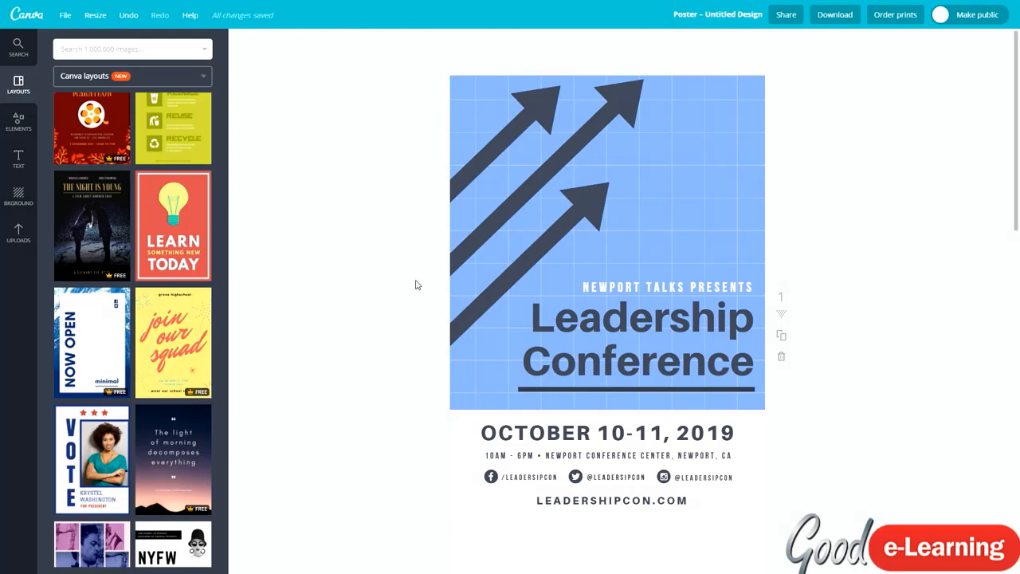
{"action": "left_click", "coordinate": [647, 288]}
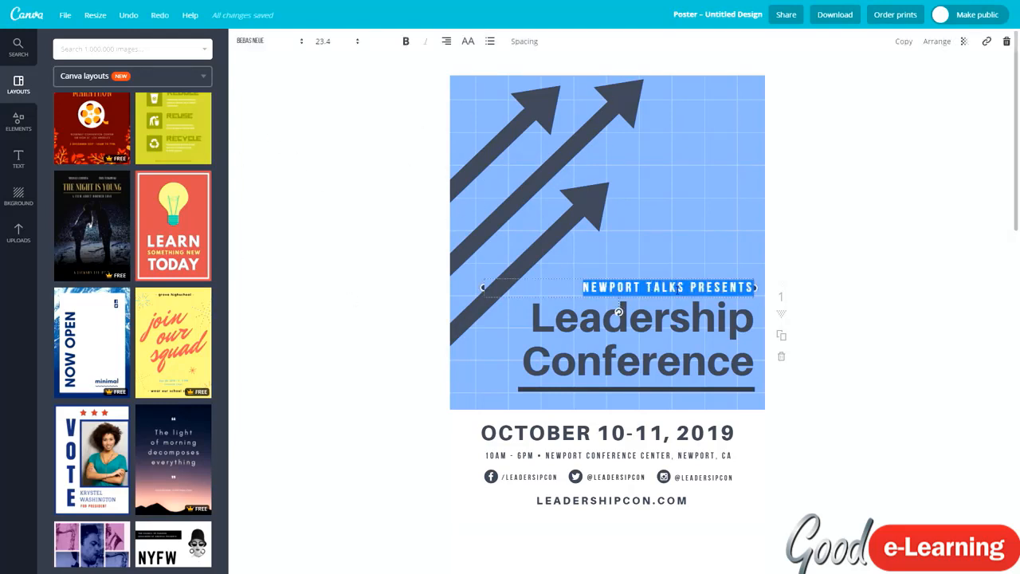
{"action": "type", "text": "BLACKBRI"}
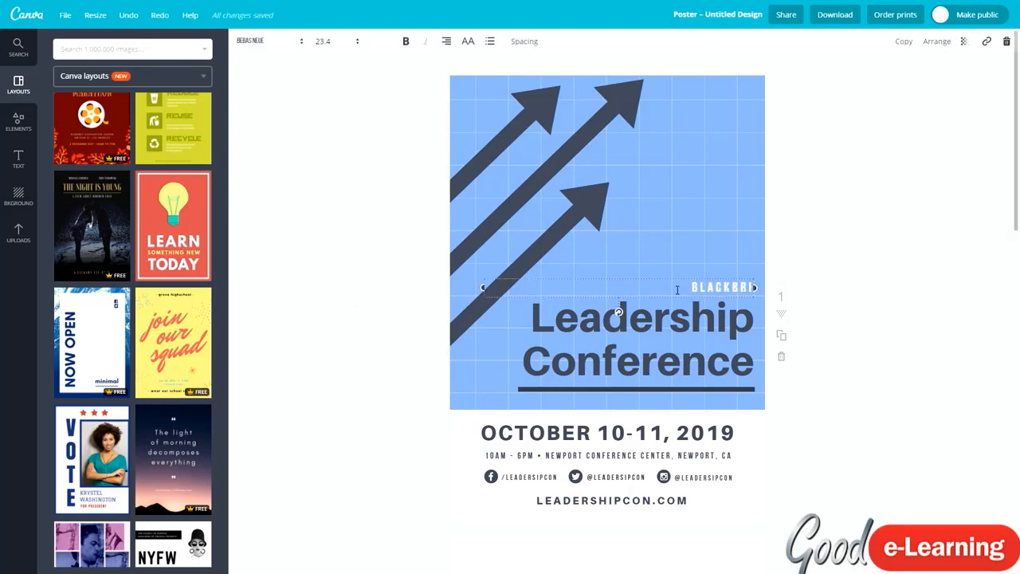
{"action": "type", "text": "CK PRESENTS"}
Change the word "Leadership" in the poster title to "Social Media", with capital S and M
{"action": "left_click", "coordinate": [629, 323]}
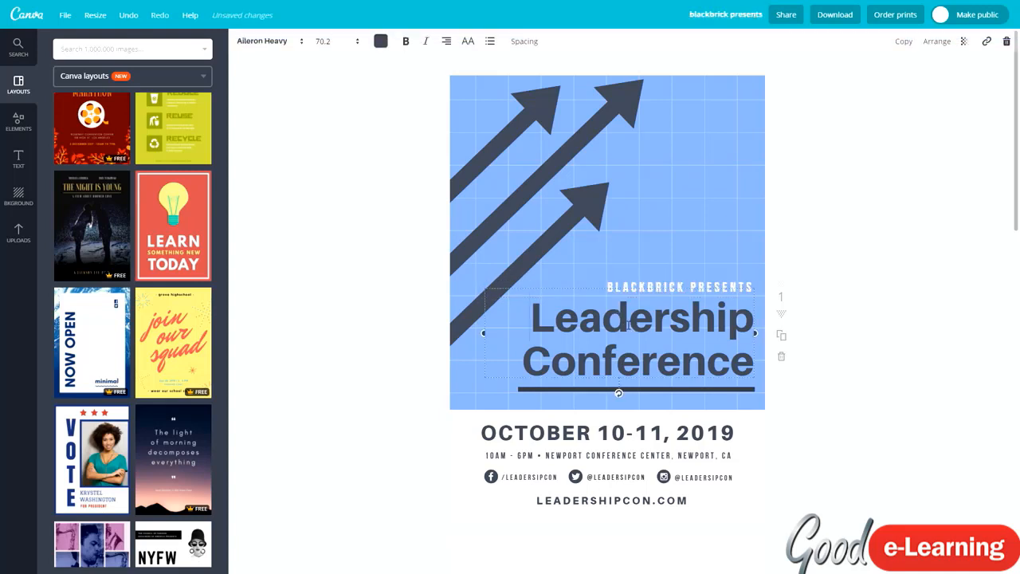
{"action": "double_click", "coordinate": [629, 324]}
{"action": "type", "text": "social media"}
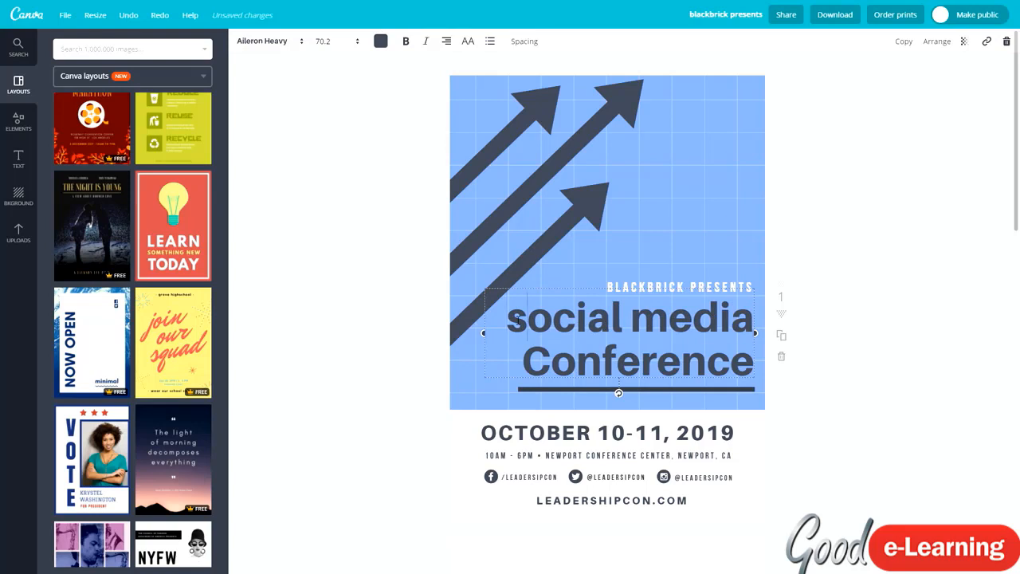
{"action": "key", "text": "BackSpace"}
{"action": "type", "text": "S"}
{"action": "key", "text": "BackSpace"}
{"action": "type", "text": "M"}
{"action": "key", "text": "Escape"}
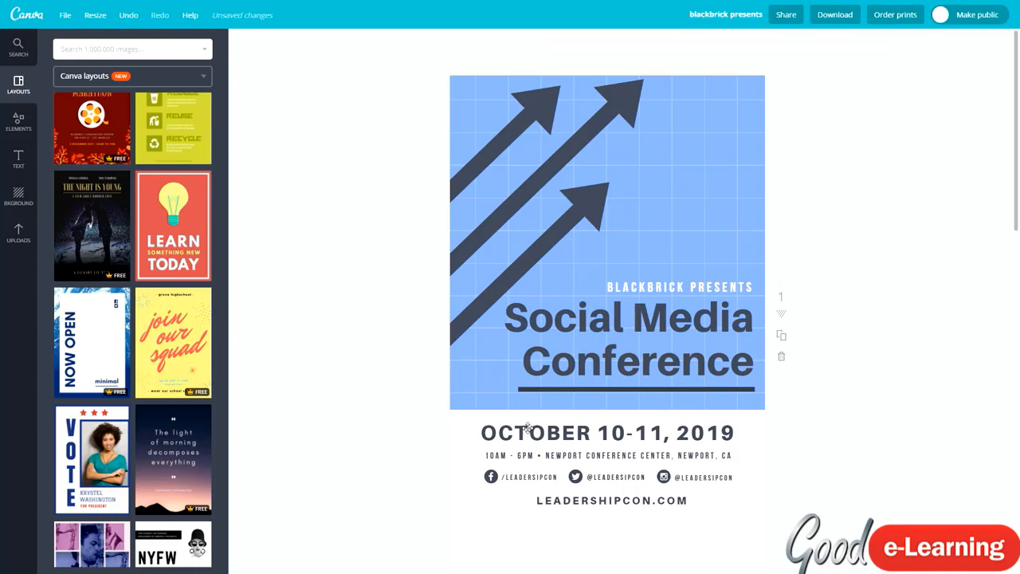
Change the event date on the poster to OCTOBER 10-13, 2019
{"action": "left_click", "coordinate": [591, 432]}
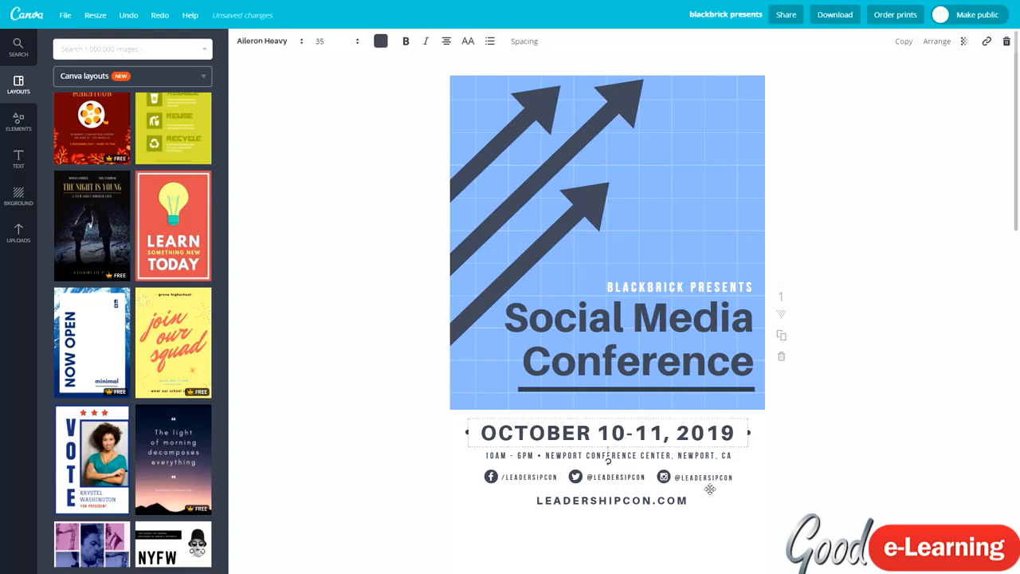
{"action": "key", "text": "BackSpace"}
{"action": "type", "text": "3"}
{"action": "key", "text": "BackSpace"}
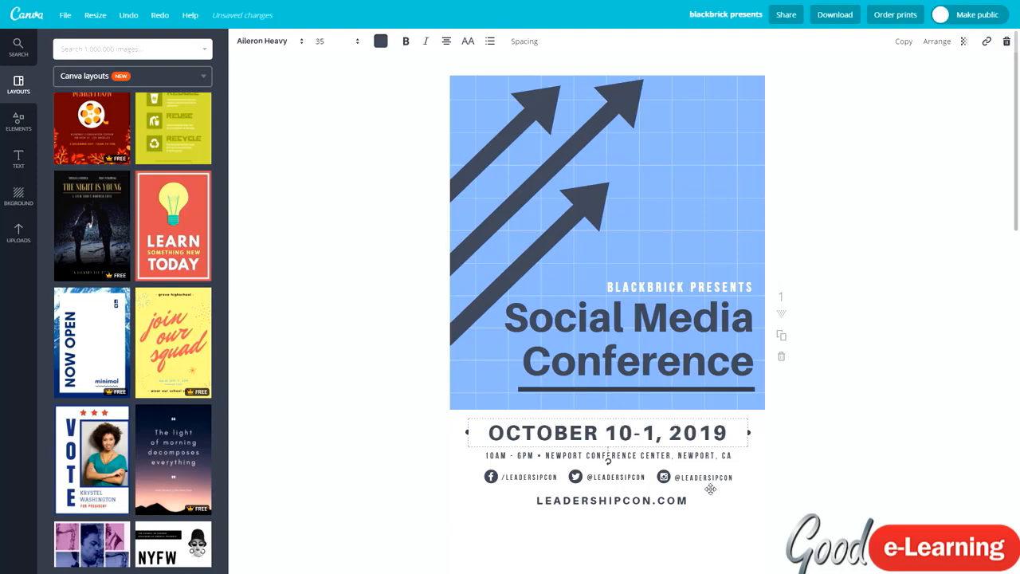
{"action": "type", "text": "3"}
Replace the Facebook handle with /BLACKBRICKTRAINING and widen its text box to fit the name on one line
{"action": "scroll", "coordinate": [710, 489], "scroll_direction": "down", "scroll_amount": 2}
{"action": "left_click", "coordinate": [556, 350]}
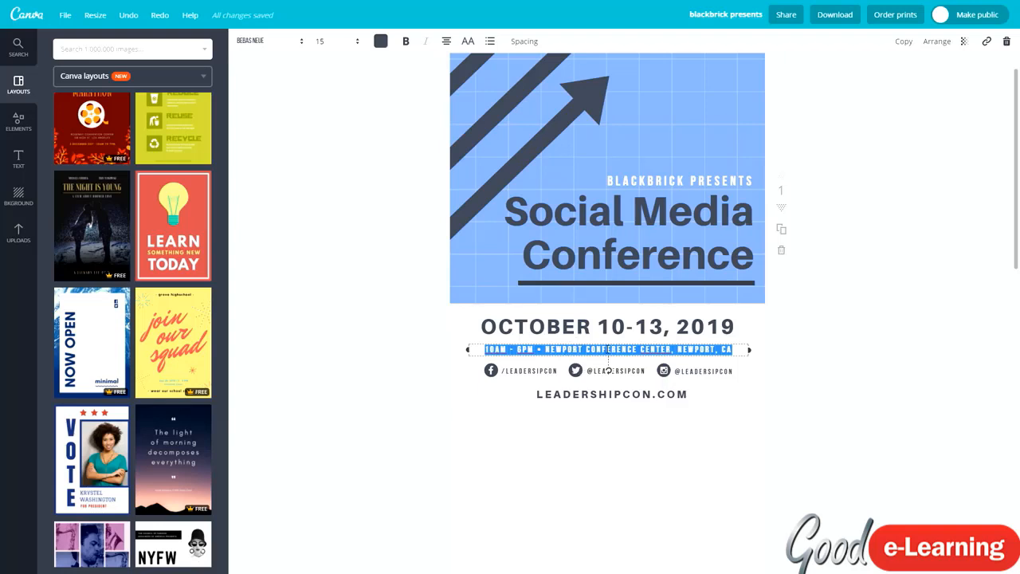
{"action": "left_click", "coordinate": [608, 349]}
{"action": "left_click", "coordinate": [530, 371]}
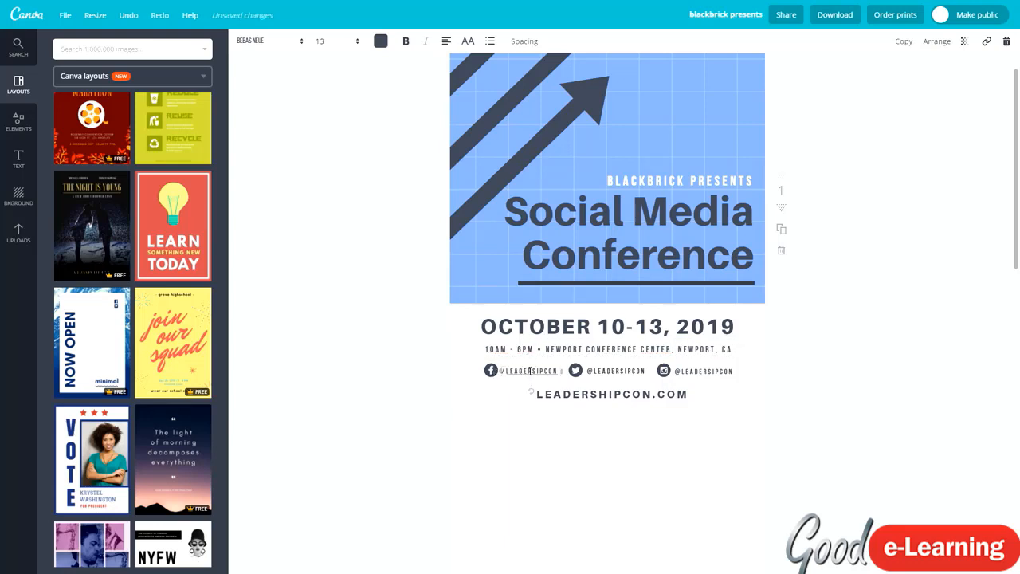
{"action": "left_click_drag", "start_coordinate": [558, 372], "coordinate": [515, 371]}
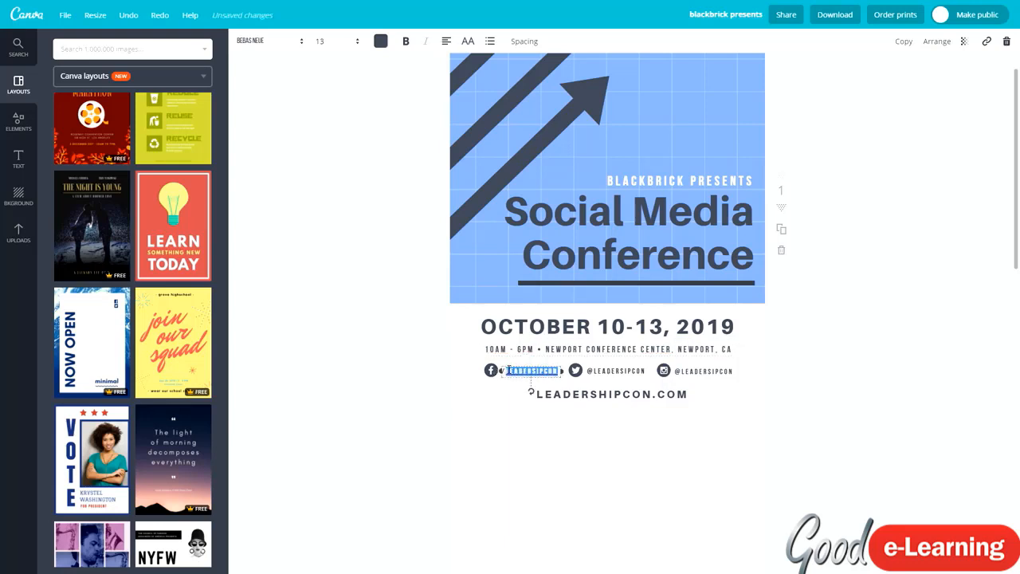
{"action": "type", "text": "BLACKBRICKTRAINING"}
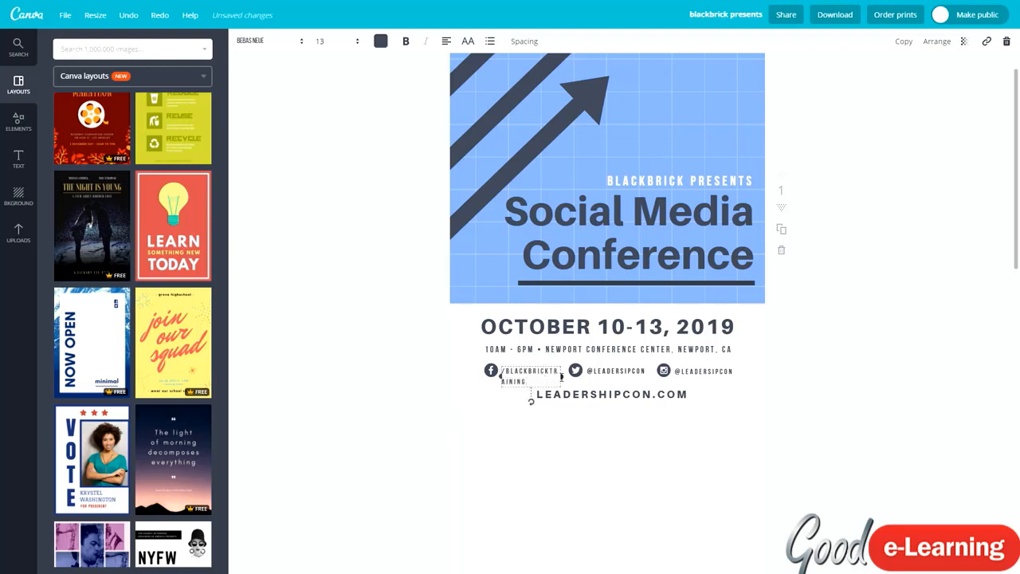
{"action": "left_click_drag", "start_coordinate": [563, 375], "coordinate": [580, 373]}
Spread the Facebook and Instagram icons and handles outwards and nudge the Twitter handle so the row no longer overlaps
{"action": "left_click", "coordinate": [746, 380]}
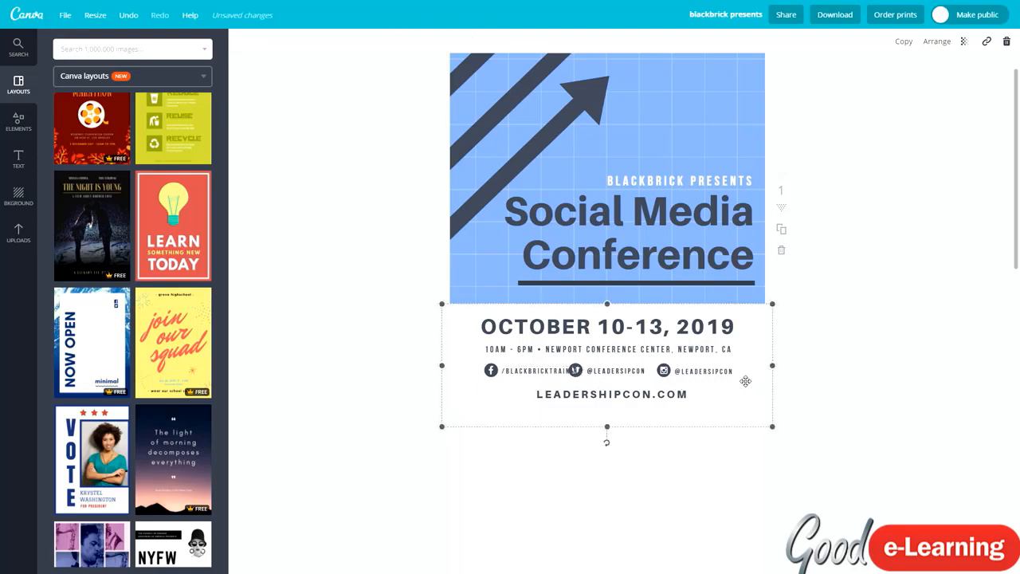
{"action": "mouse_move", "coordinate": [690, 368]}
{"action": "left_mouse_down"}
{"action": "mouse_move", "coordinate": [700, 367]}
{"action": "mouse_move", "coordinate": [676, 370]}
{"action": "left_mouse_up"}
{"action": "mouse_move", "coordinate": [492, 371]}
{"action": "left_mouse_down"}
{"action": "mouse_move", "coordinate": [539, 373]}
{"action": "mouse_move", "coordinate": [476, 372]}
{"action": "mouse_move", "coordinate": [504, 375]}
{"action": "left_mouse_up"}
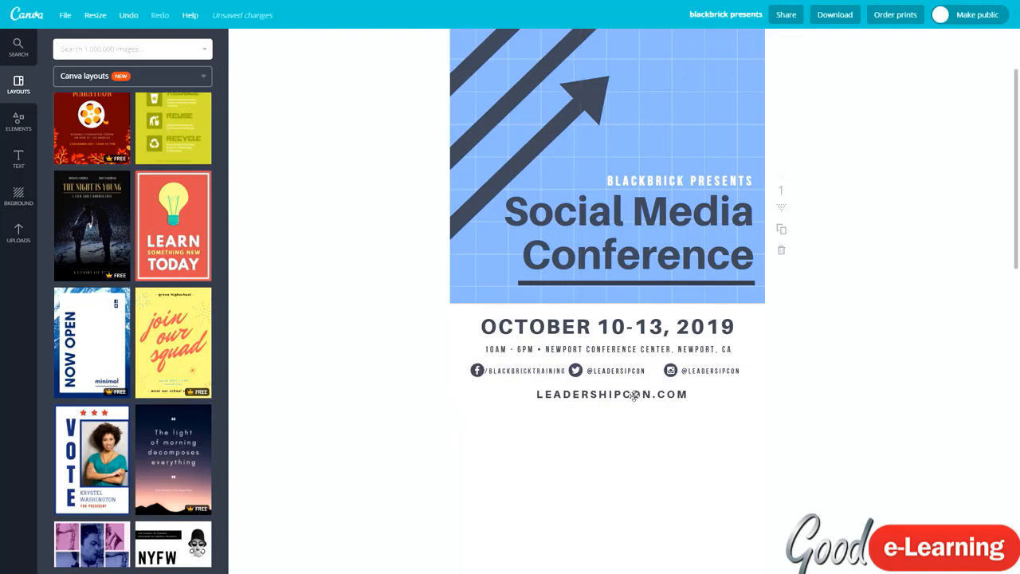
{"action": "left_click_drag", "start_coordinate": [603, 374], "coordinate": [604, 374]}
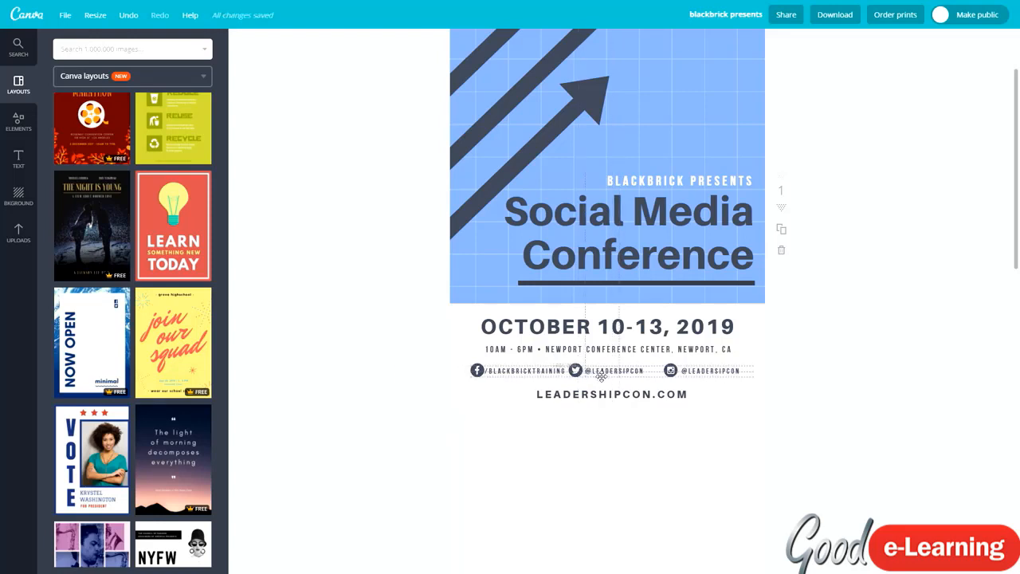
{"action": "double_click", "coordinate": [643, 371]}
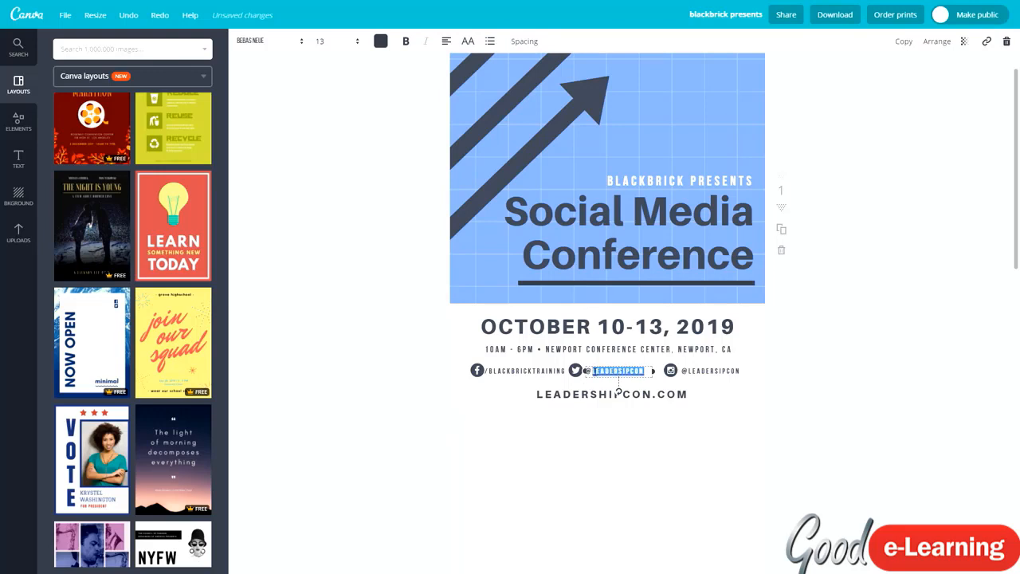
{"action": "type", "text": "BLACKBRICKLEARN"}
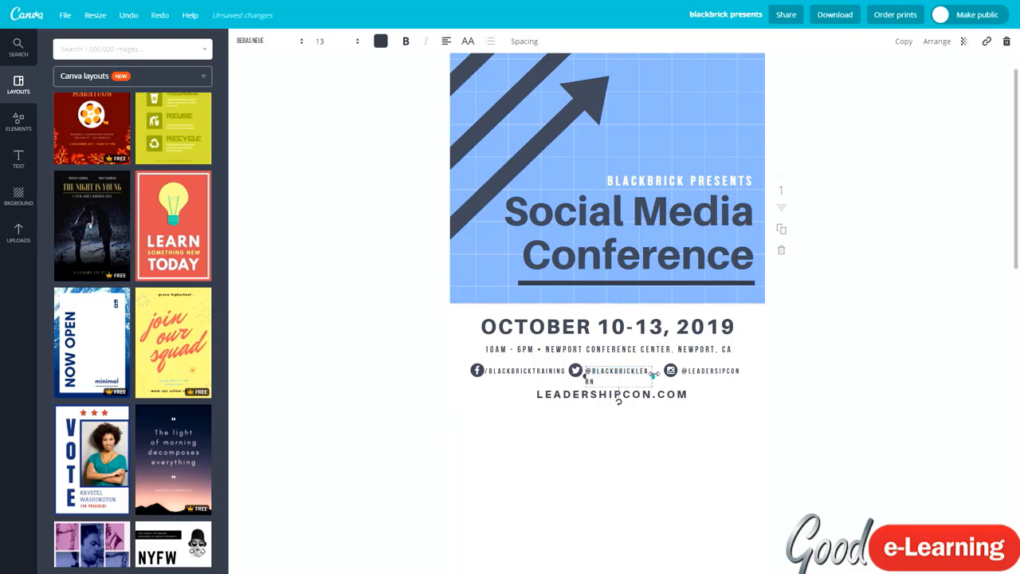
{"action": "left_click_drag", "start_coordinate": [653, 374], "coordinate": [663, 374]}
{"action": "triple_click", "coordinate": [638, 373]}
{"action": "key", "text": "ctrl+c"}
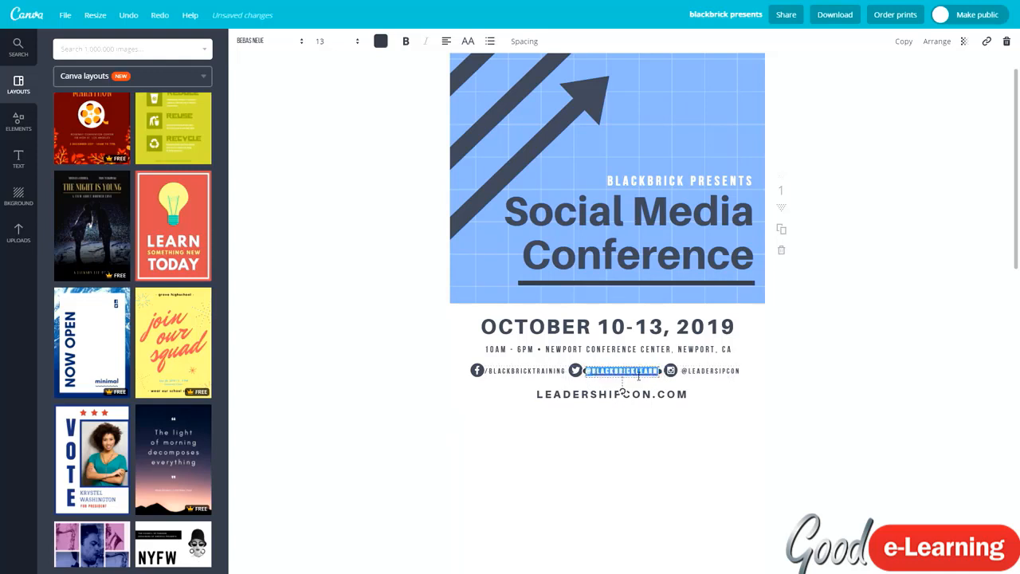
{"action": "triple_click", "coordinate": [704, 371]}
{"action": "key", "text": "ctrl+v"}
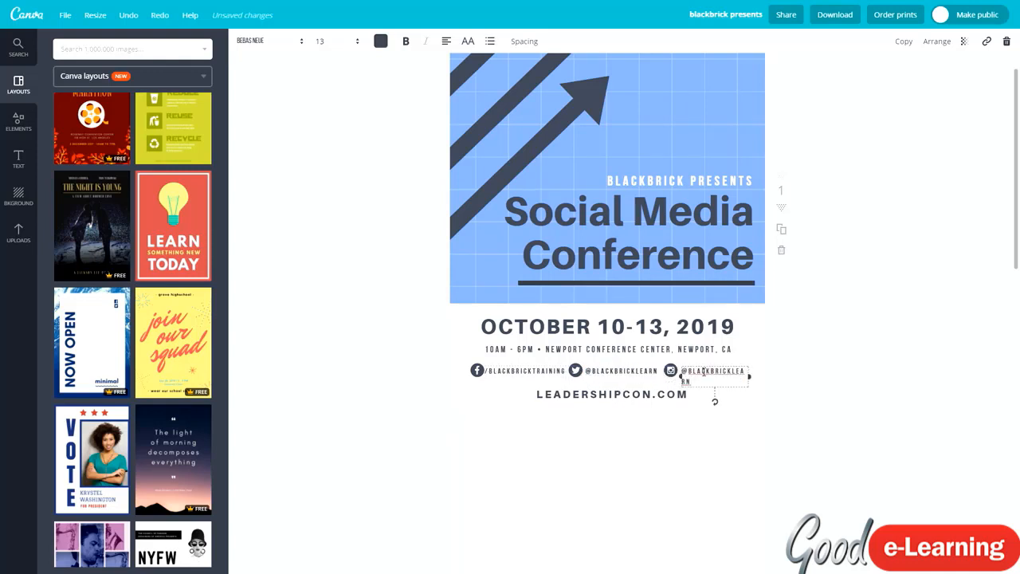
{"action": "key", "text": "BackSpace"}
{"action": "key", "text": "BackSpace"}
{"action": "type", "text": "TRAINING"}
{"action": "left_click_drag", "start_coordinate": [751, 375], "coordinate": [769, 373]}
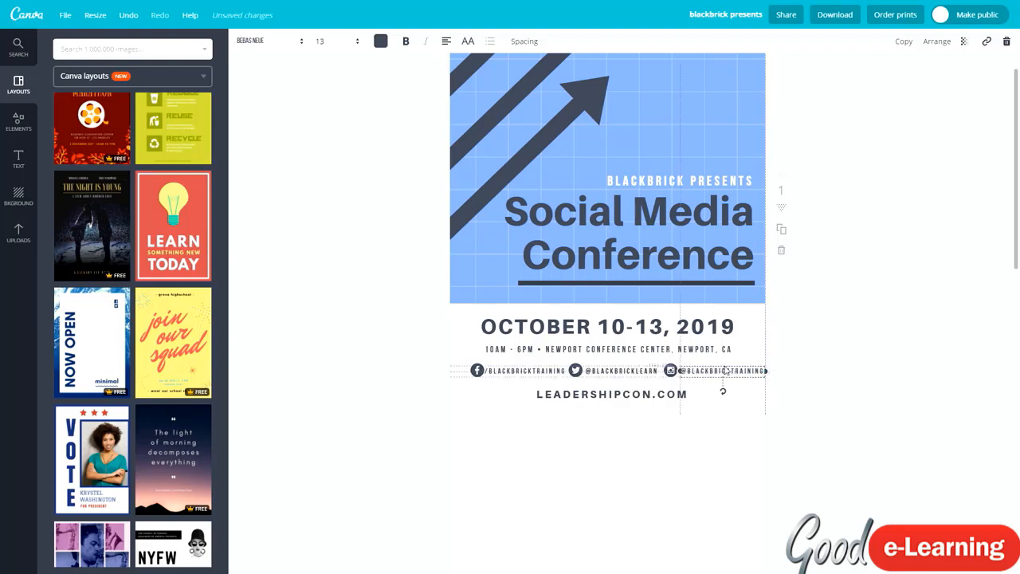
Reposition the Facebook, Twitter and Instagram icons with their handles so the row is balanced within the poster's width
{"action": "left_click", "coordinate": [850, 428]}
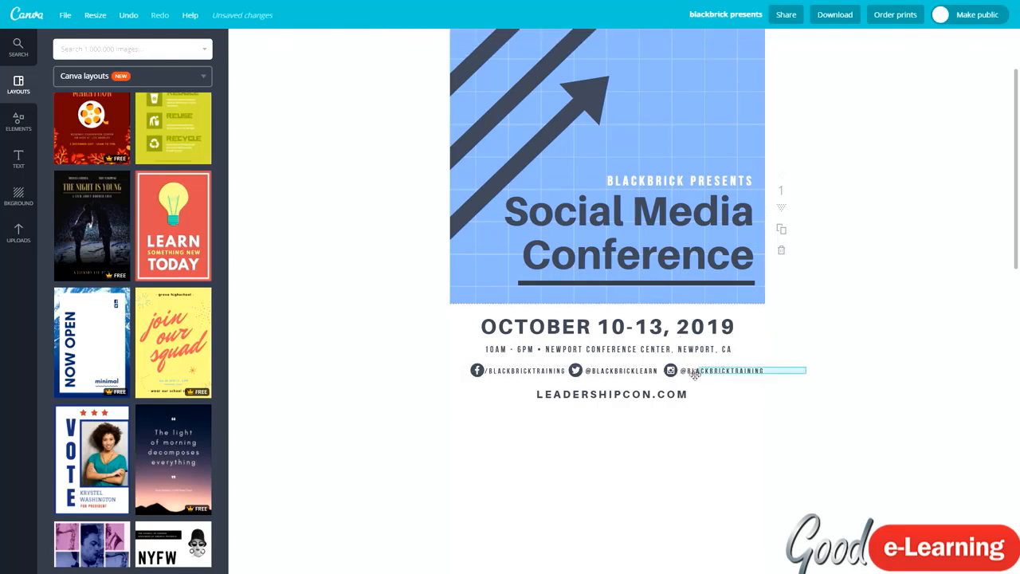
{"action": "left_click_drag", "start_coordinate": [476, 371], "coordinate": [486, 370]}
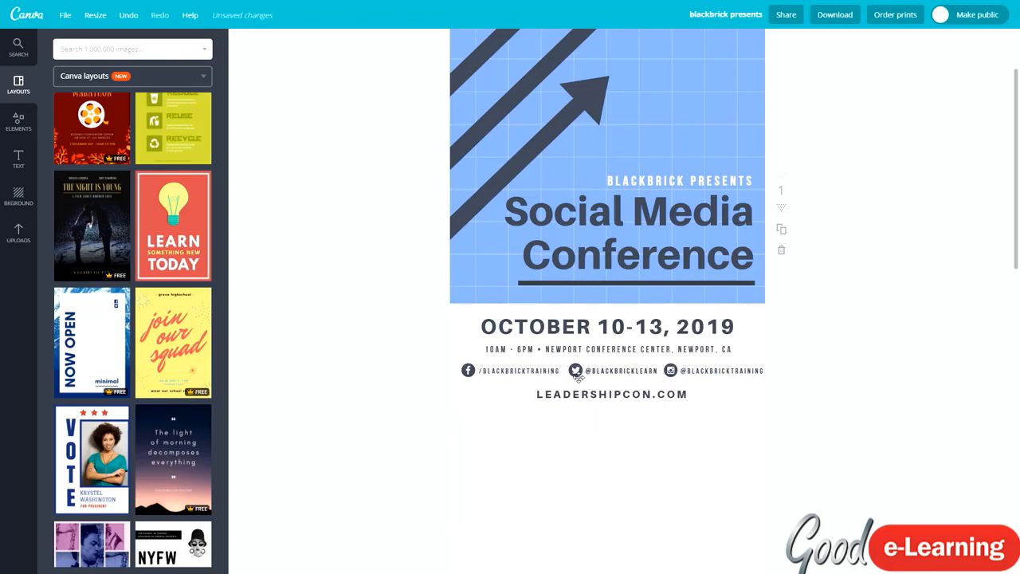
{"action": "left_click_drag", "start_coordinate": [567, 371], "coordinate": [573, 371]}
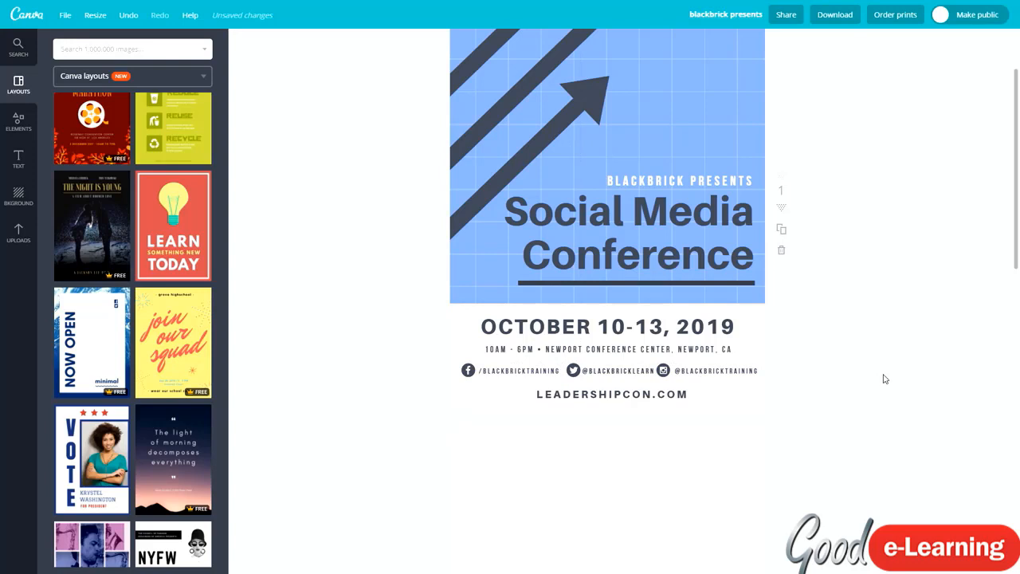
{"action": "left_click", "coordinate": [572, 370]}
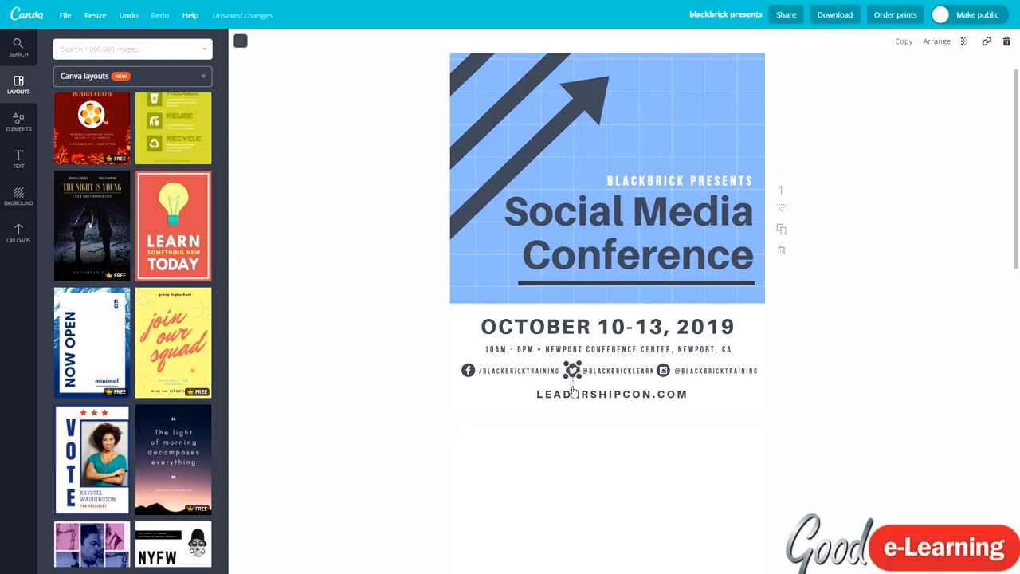
{"action": "left_click_drag", "start_coordinate": [596, 375], "coordinate": [686, 372]}
{"action": "left_click", "coordinate": [802, 387]}
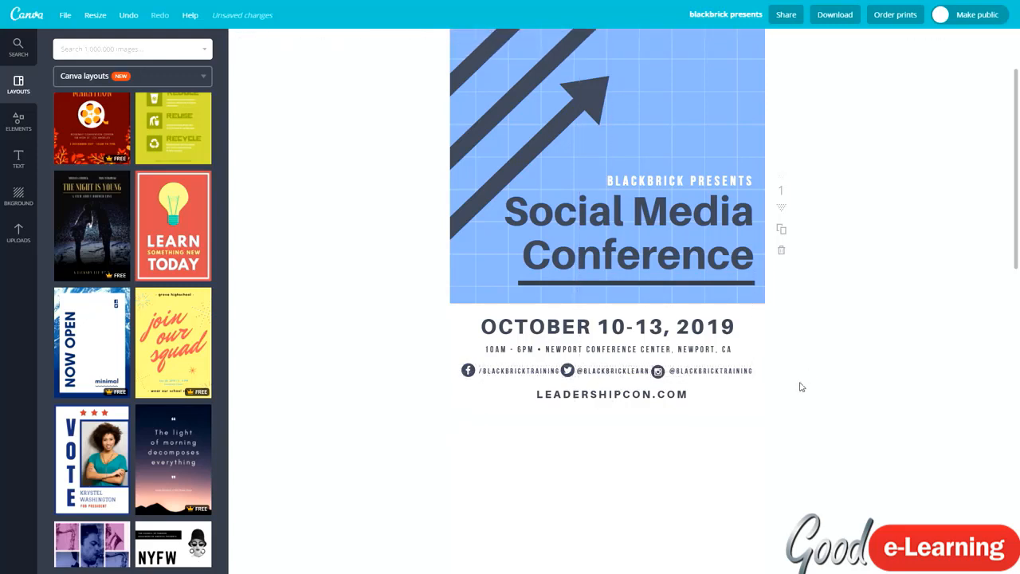
{"action": "left_click", "coordinate": [470, 369]}
{"action": "left_click", "coordinate": [413, 396]}
{"action": "double_click", "coordinate": [654, 394]}
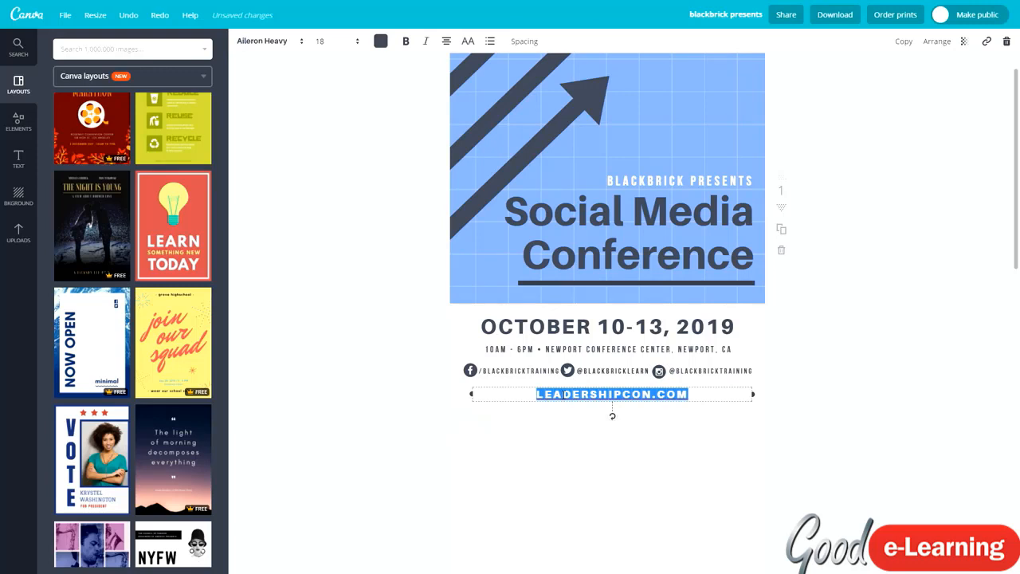
{"action": "type", "text": "www.blackbricktraining.co.uk"}
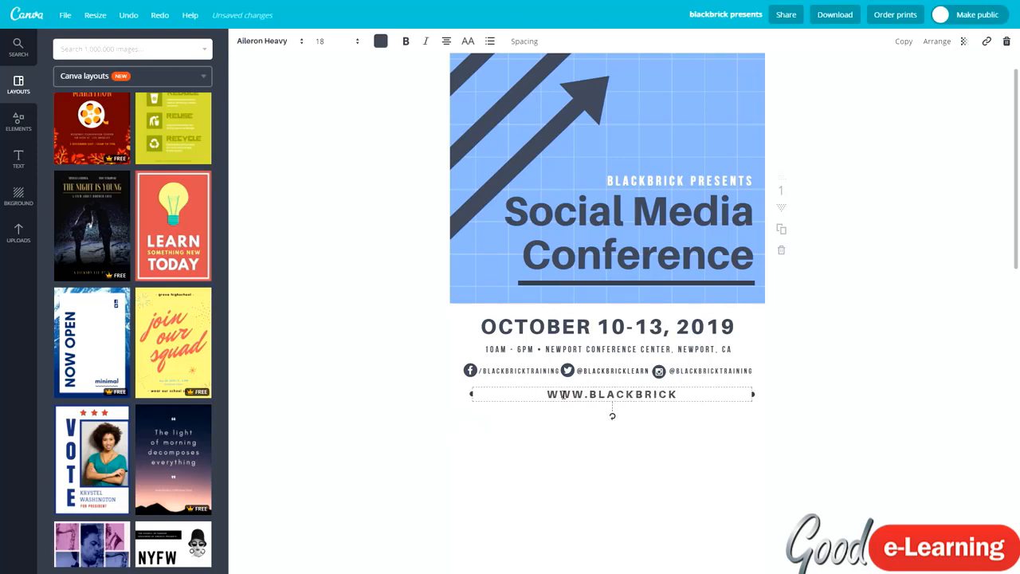
{"action": "left_click", "coordinate": [808, 412]}
Examine the poster's separate elements by selecting an arrow, the blue grid background, the presenter line, the title and the date
{"action": "scroll", "coordinate": [811, 415], "scroll_direction": "up", "scroll_amount": 2}
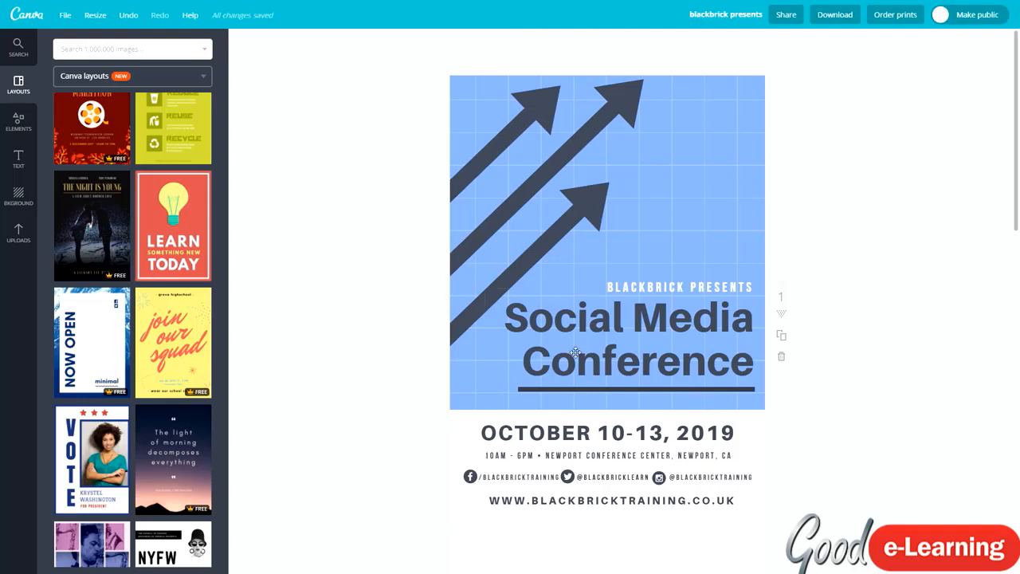
{"action": "left_click", "coordinate": [486, 140]}
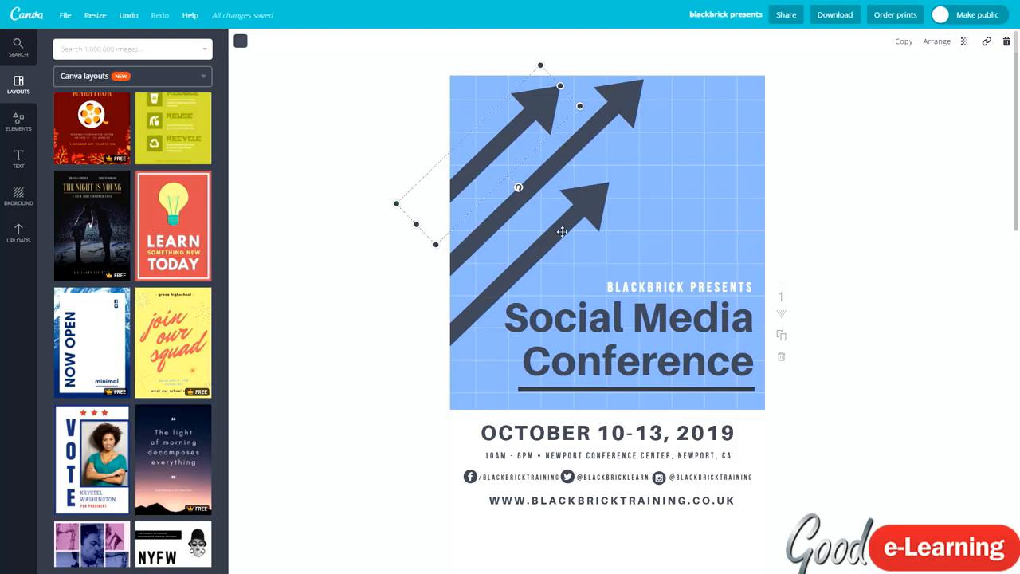
{"action": "left_click", "coordinate": [302, 217]}
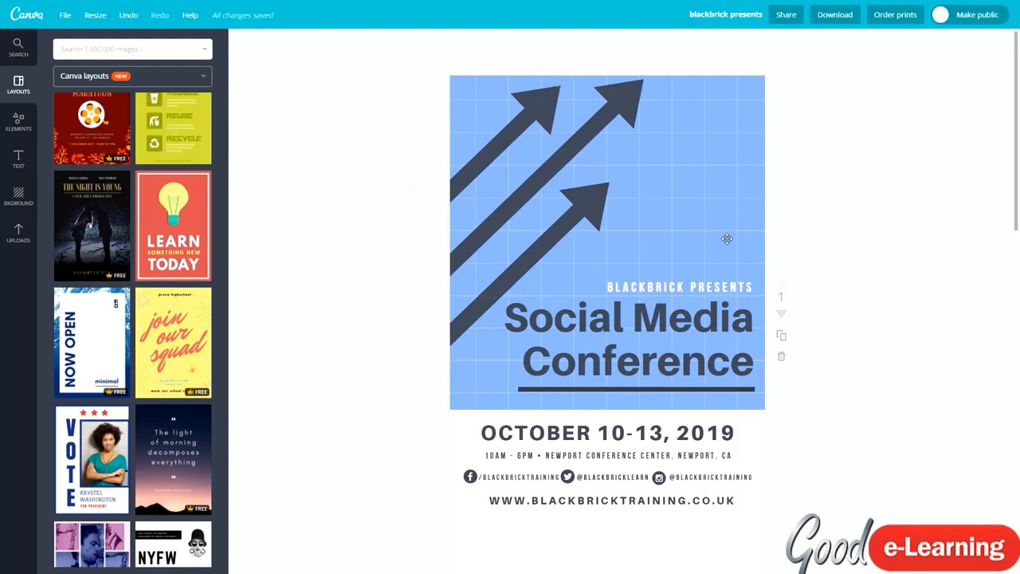
{"action": "left_click", "coordinate": [690, 169]}
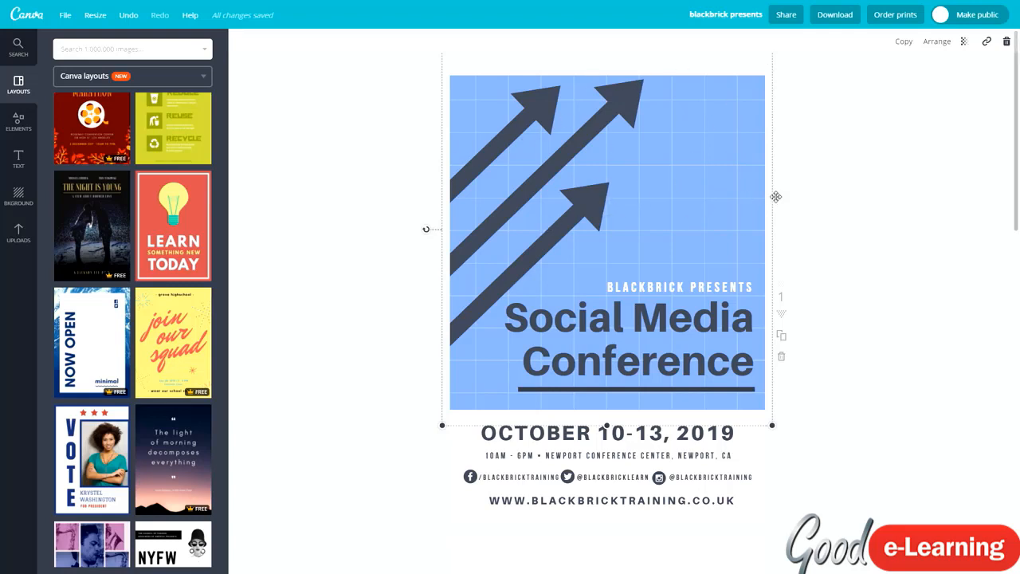
{"action": "left_click", "coordinate": [624, 289]}
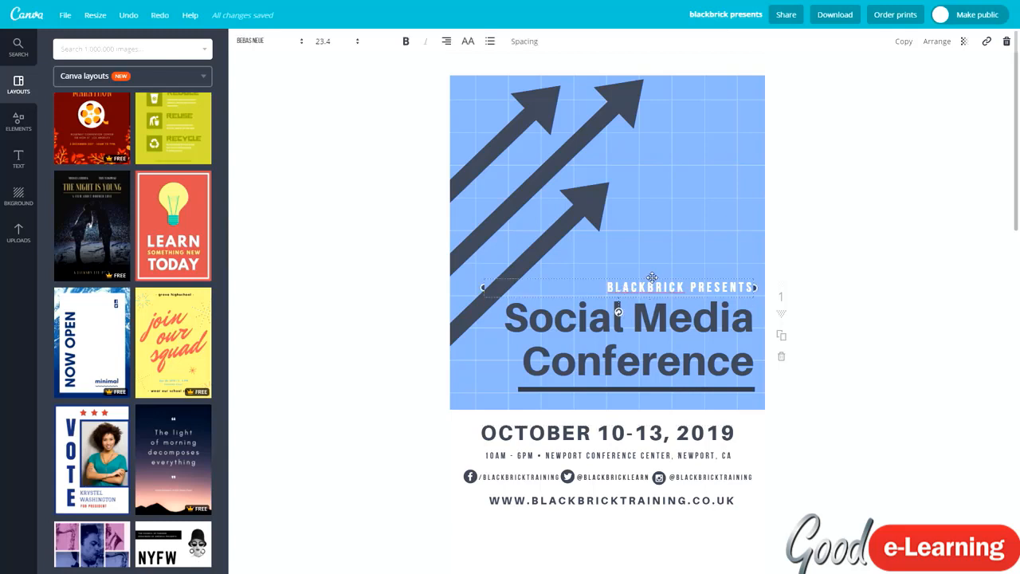
{"action": "double_click", "coordinate": [715, 286]}
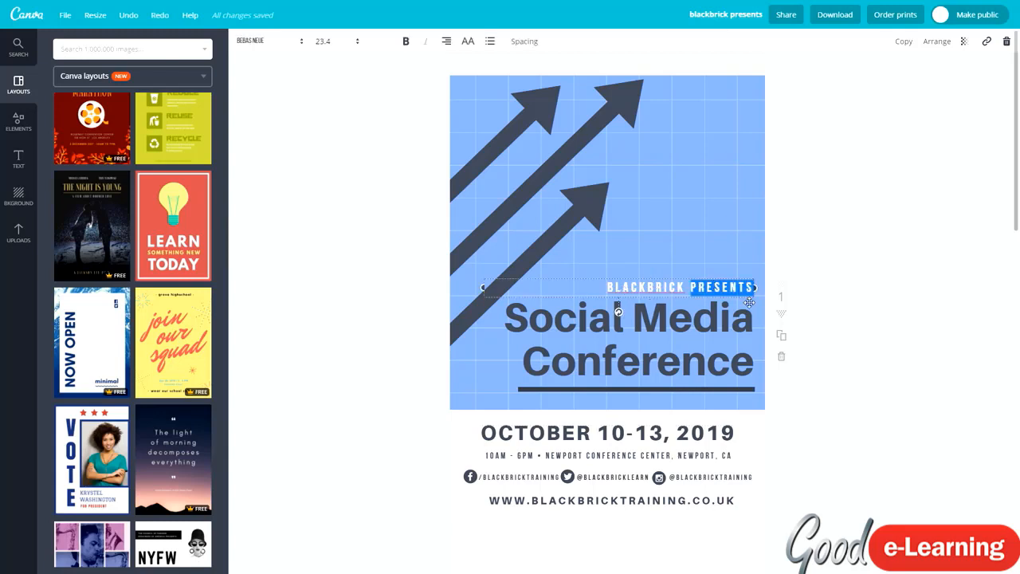
{"action": "left_click", "coordinate": [561, 322]}
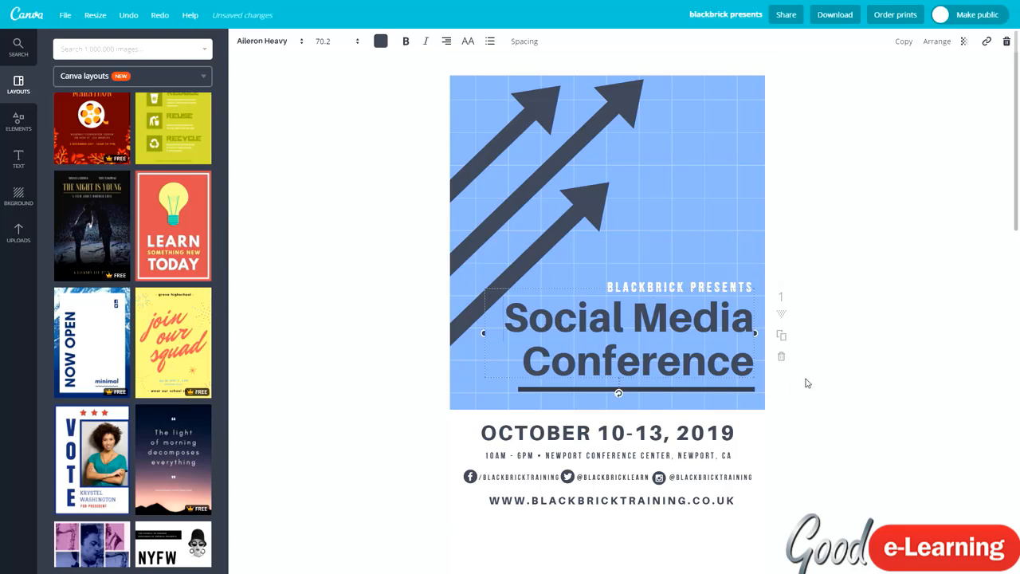
{"action": "scroll", "coordinate": [807, 384], "scroll_direction": "down", "scroll_amount": 1}
{"action": "double_click", "coordinate": [531, 380]}
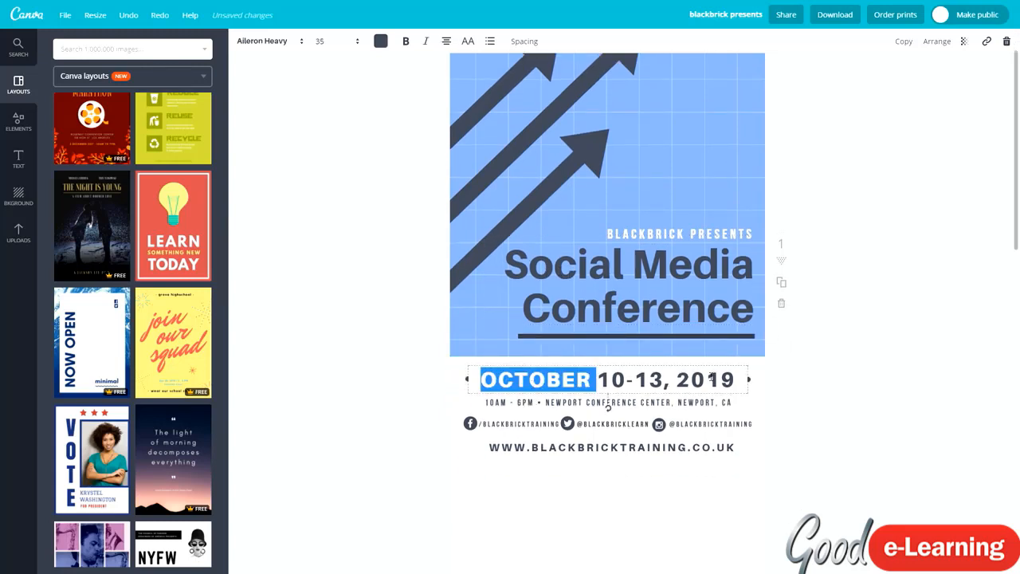
Examine the poster's time-and-venue line and website address as separate text elements by selecting them, leaving nothing selected
{"action": "scroll", "coordinate": [655, 376], "scroll_direction": "down", "scroll_amount": 1}
{"action": "left_click", "coordinate": [601, 350]}
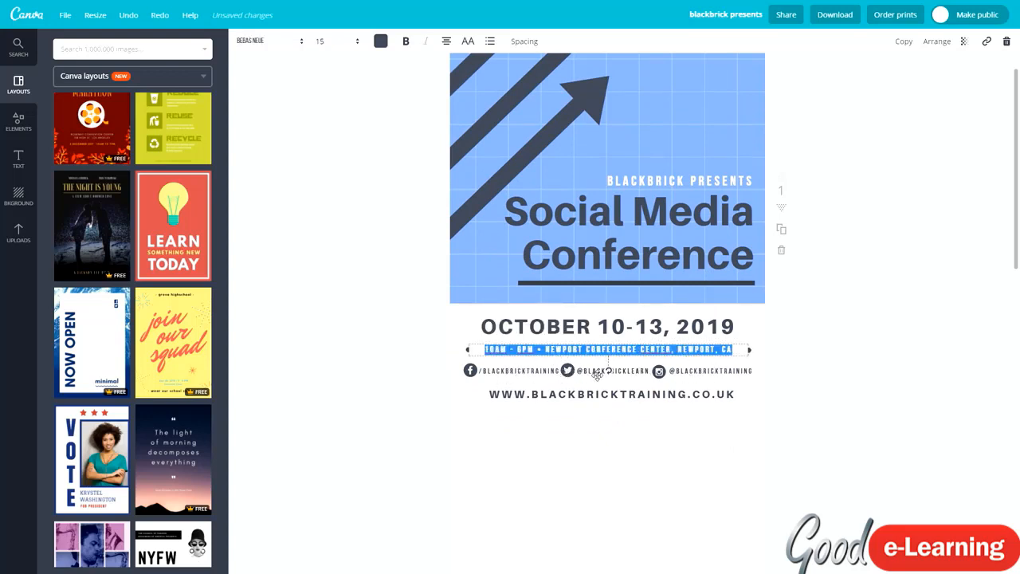
{"action": "left_click", "coordinate": [574, 392]}
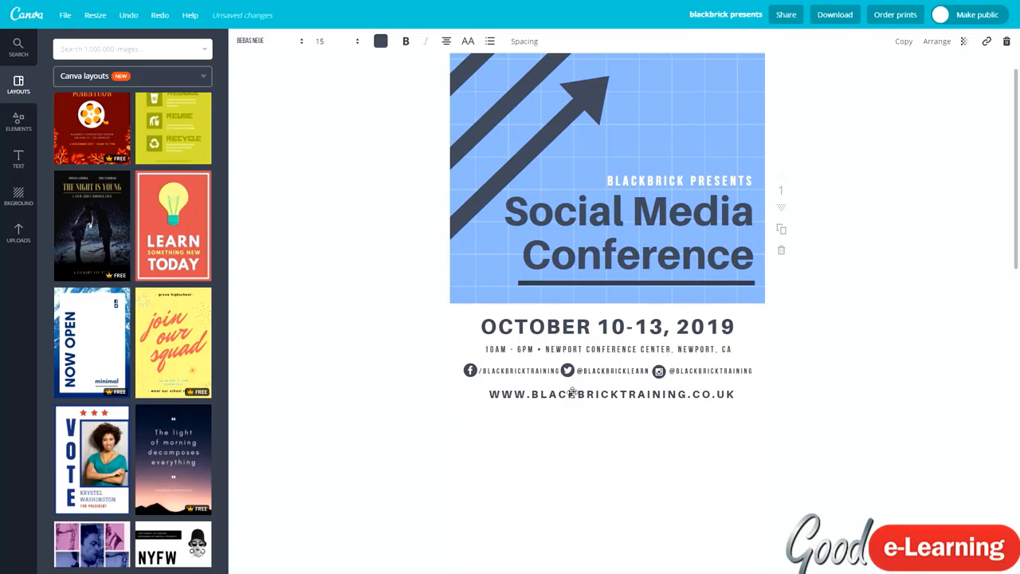
{"action": "left_click", "coordinate": [861, 410]}
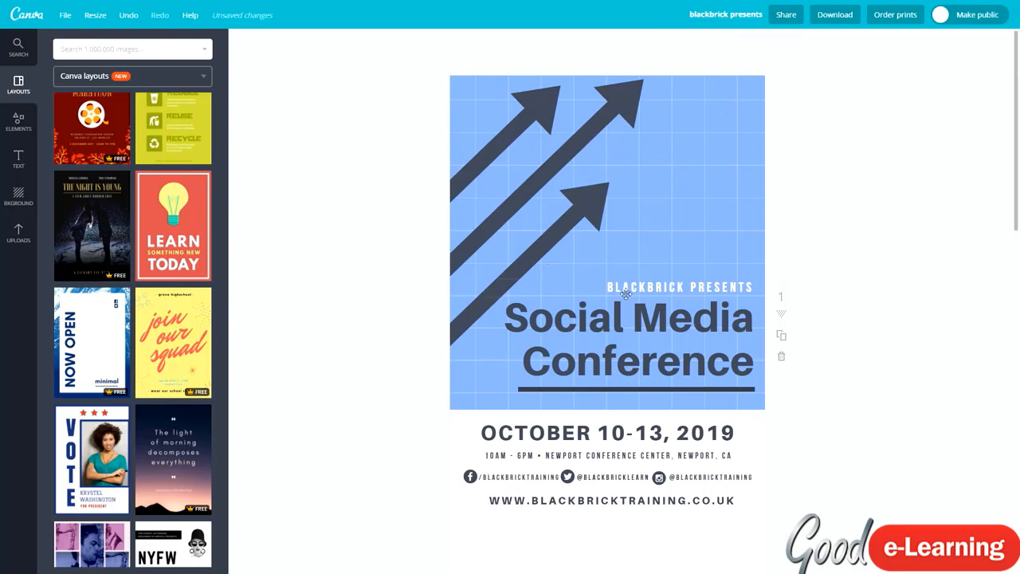
Set the font size of the "BlackBrick presents" line above the poster title to 28
{"action": "left_click", "coordinate": [674, 286]}
{"action": "left_click", "coordinate": [322, 40]}
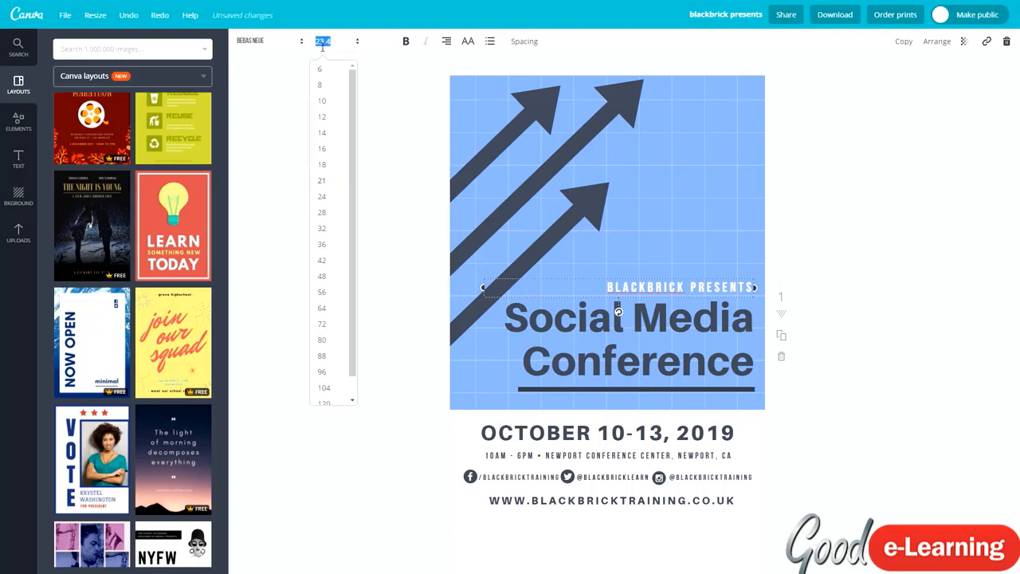
{"action": "left_click", "coordinate": [323, 214]}
{"action": "left_click", "coordinate": [925, 236]}
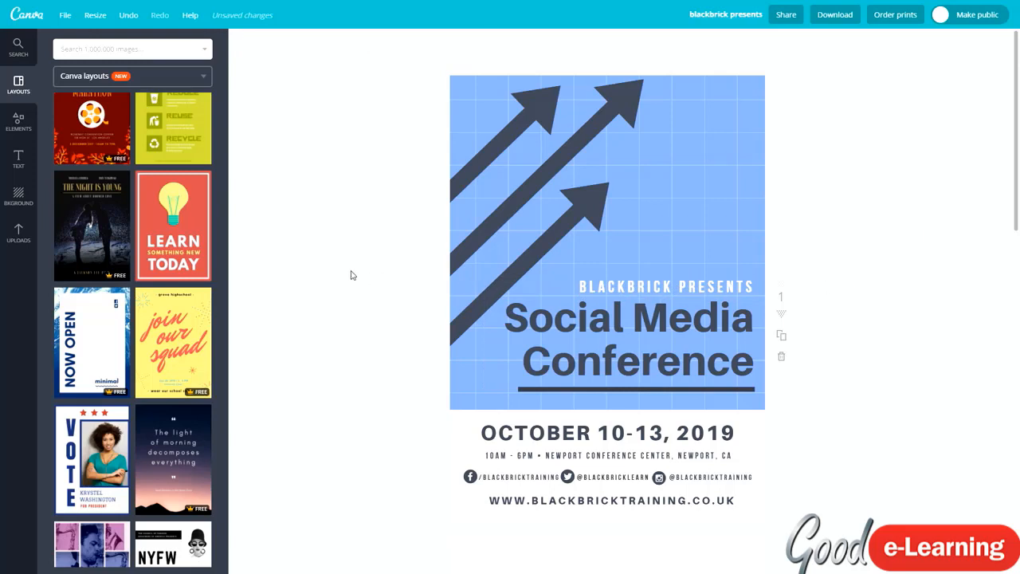
Apply the red "Learn Something New Today" light bulb layout to the blank second page
{"action": "scroll", "coordinate": [360, 294], "scroll_direction": "down", "scroll_amount": 5}
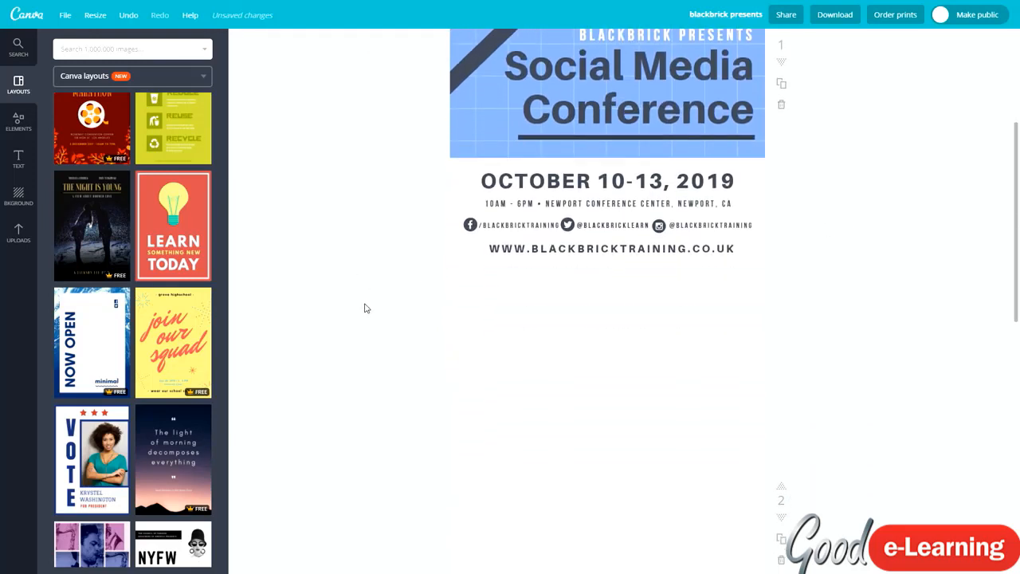
{"action": "left_click", "coordinate": [185, 250]}
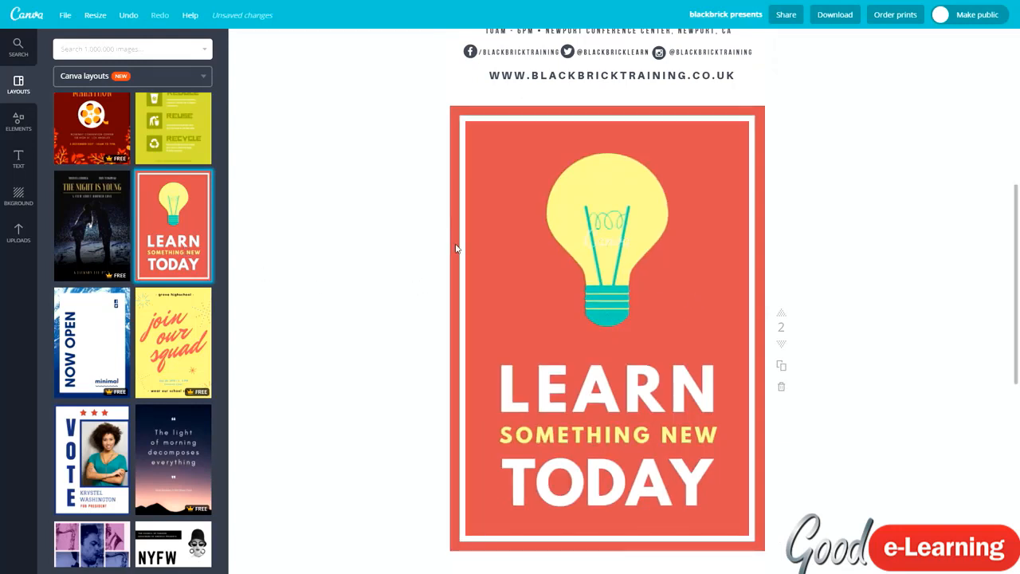
{"action": "scroll", "coordinate": [325, 246], "scroll_direction": "down", "scroll_amount": 1}
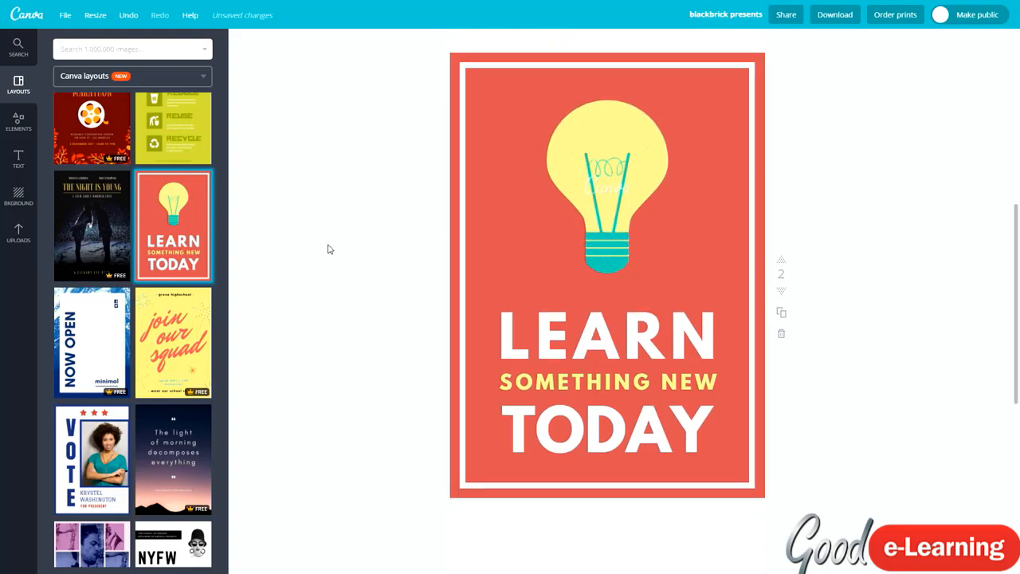